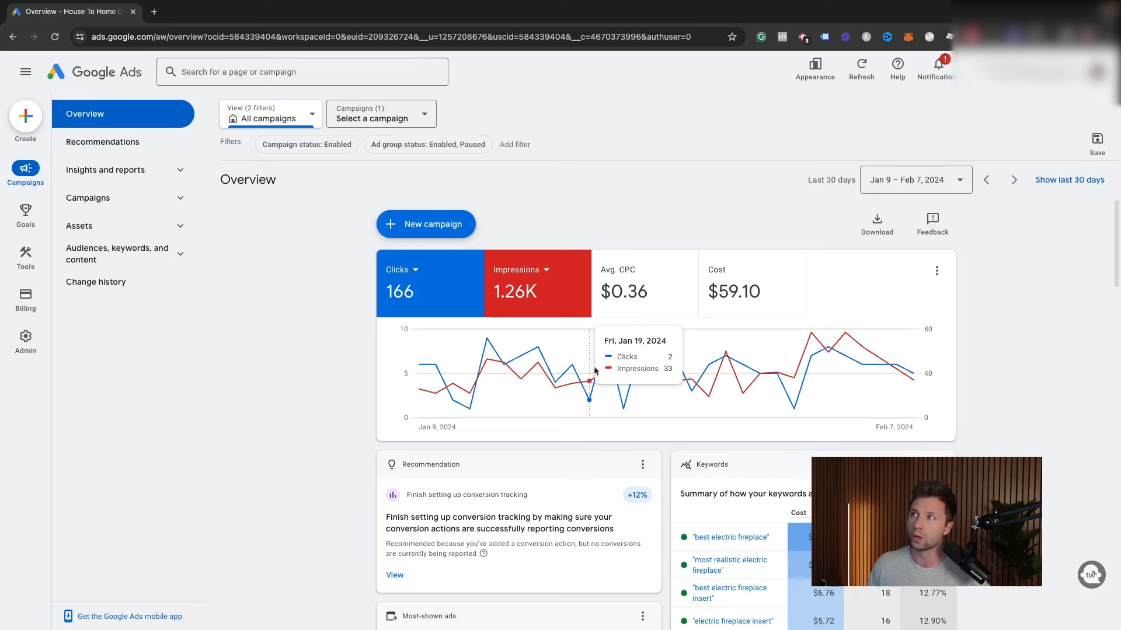
left_click(810, 77)
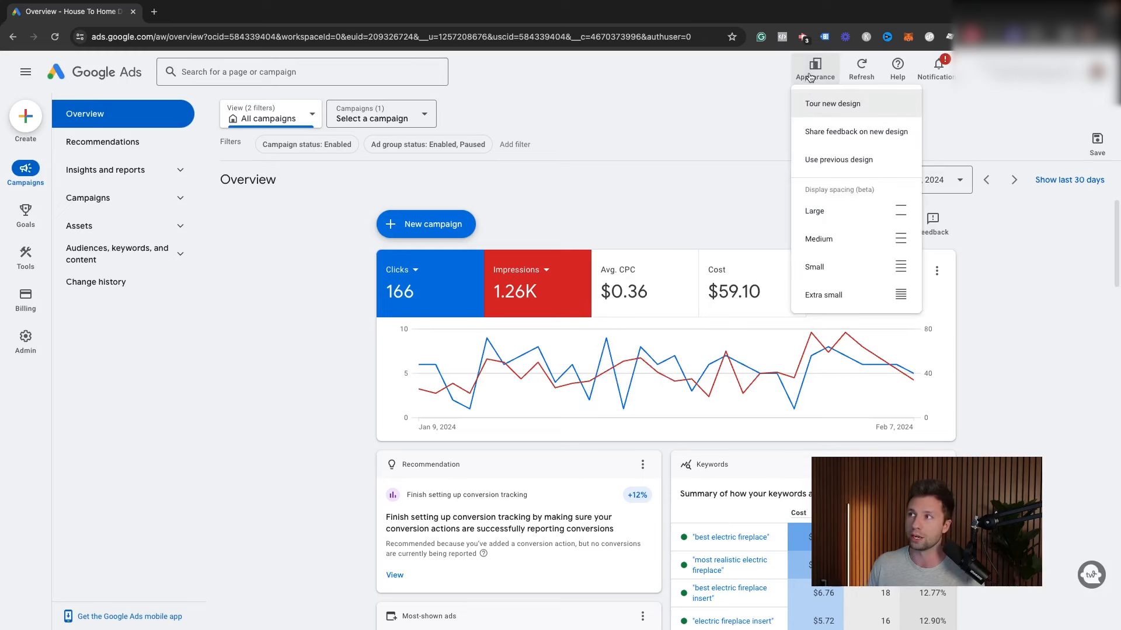
left_click(835, 163)
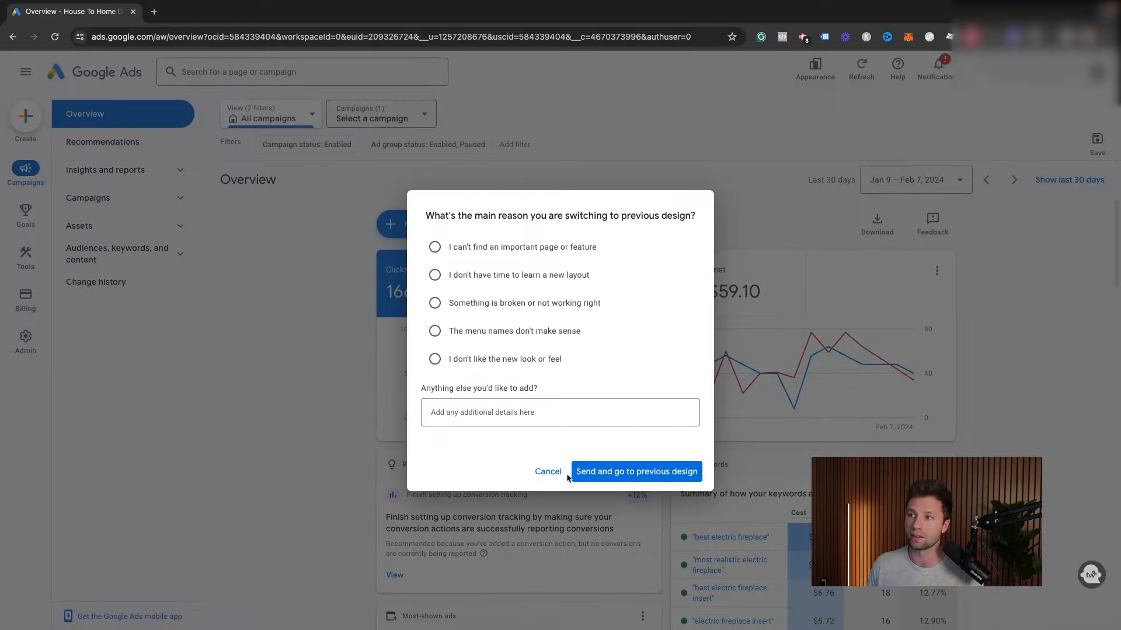
left_click(548, 472)
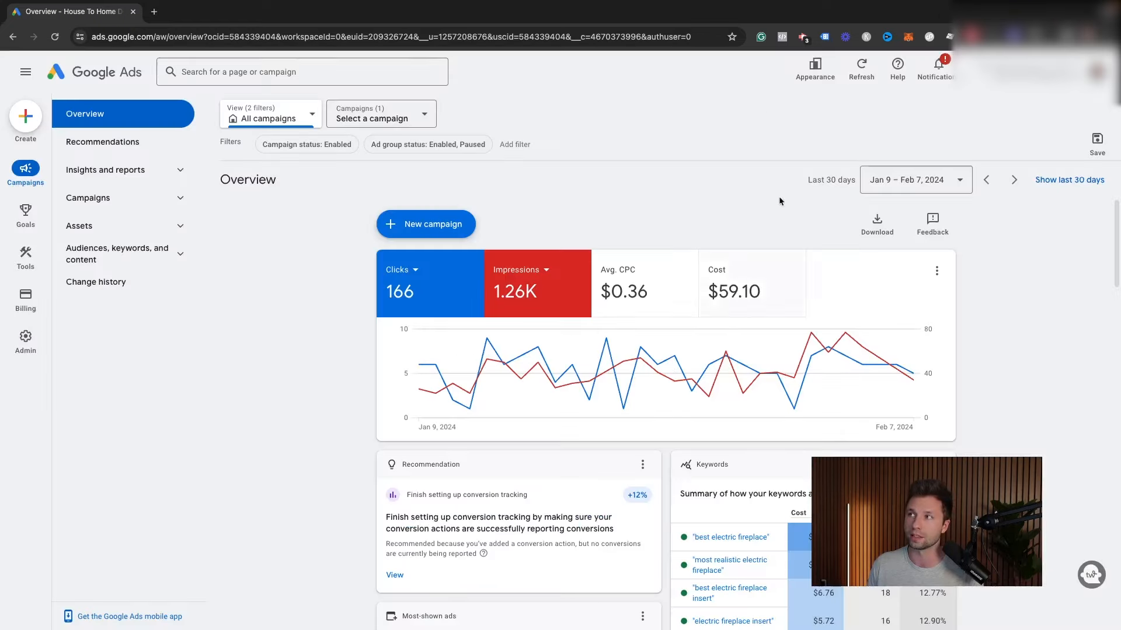
left_click(823, 81)
left_click(744, 155)
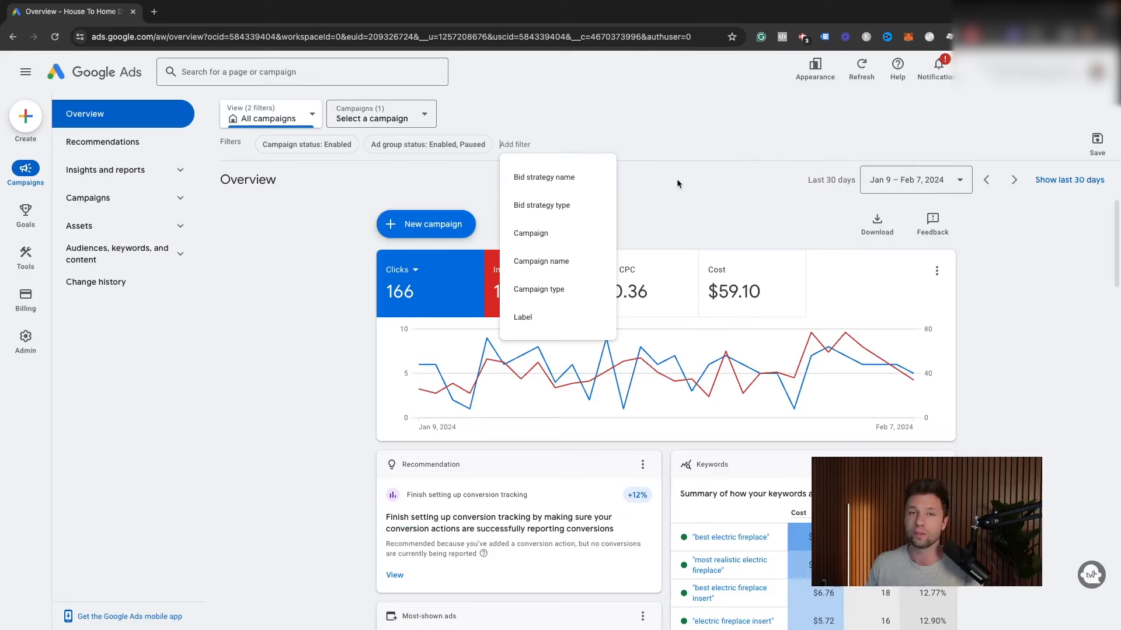
left_click(229, 363)
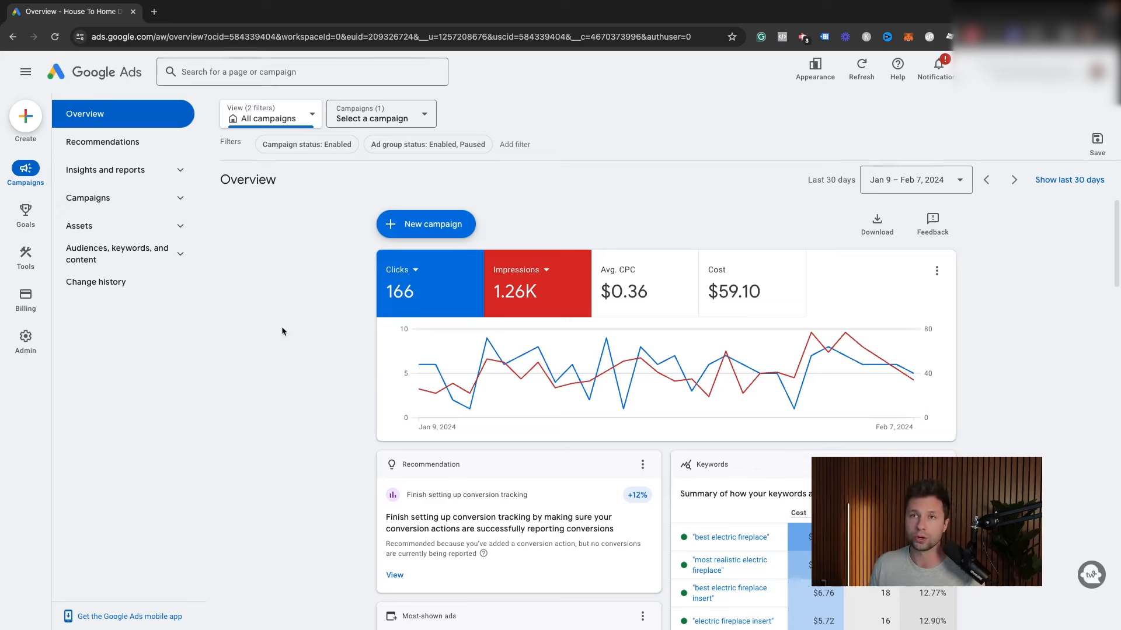
Start creating a new campaign from the account overview
left_click(25, 124)
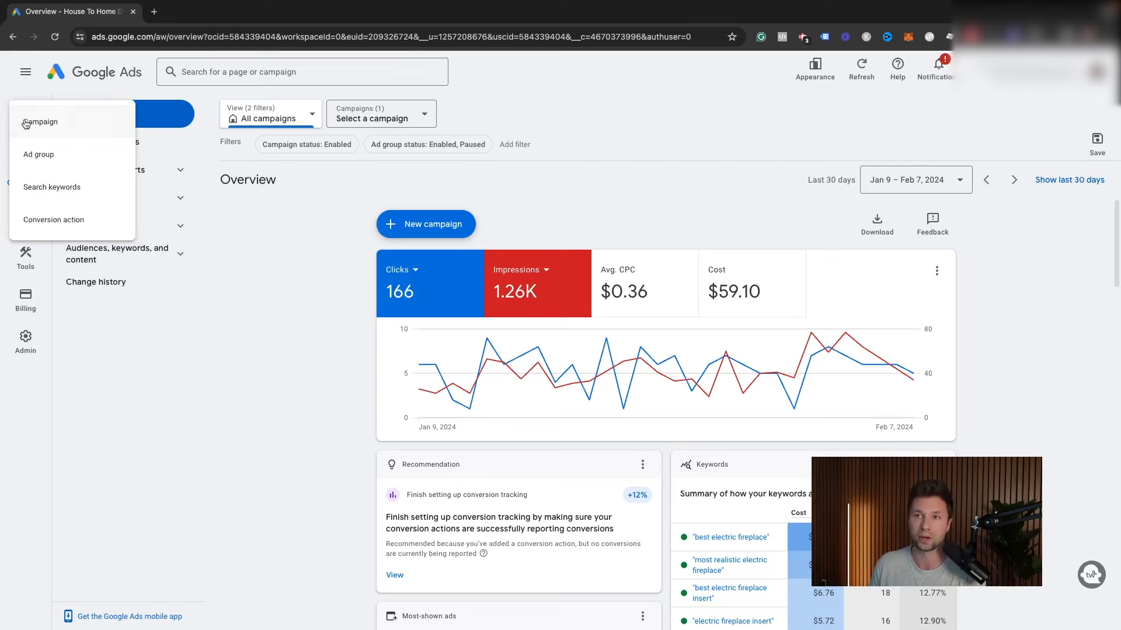
left_click(57, 127)
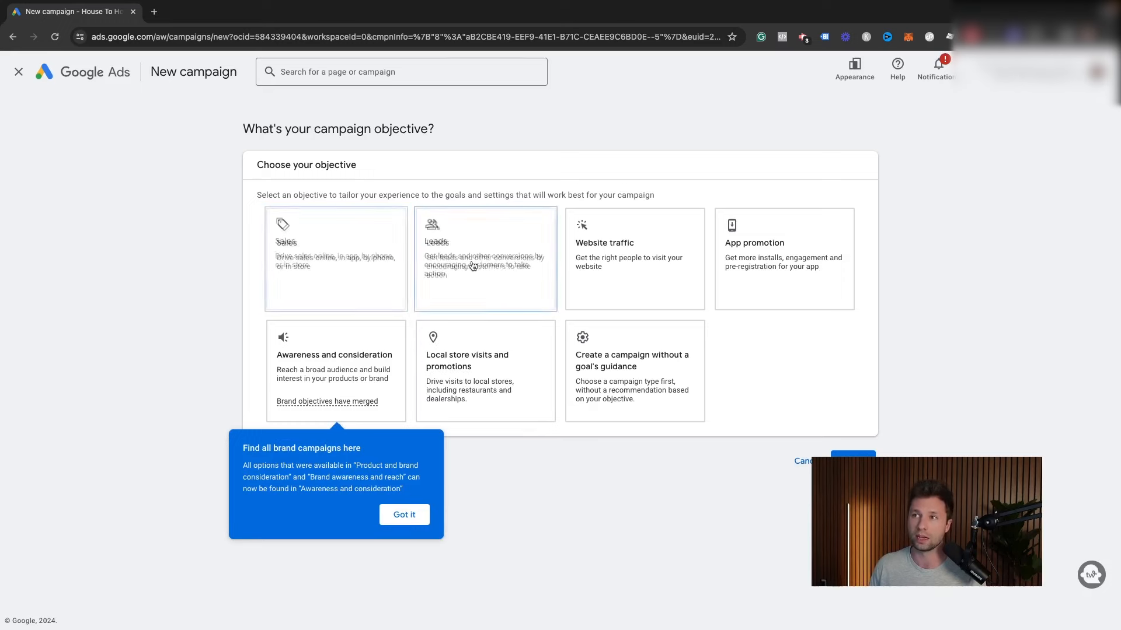
Examine the available campaign objectives, including Sales, Leads, App promotion, Awareness and consideration, and Local store visits and promotions
left_click(472, 263)
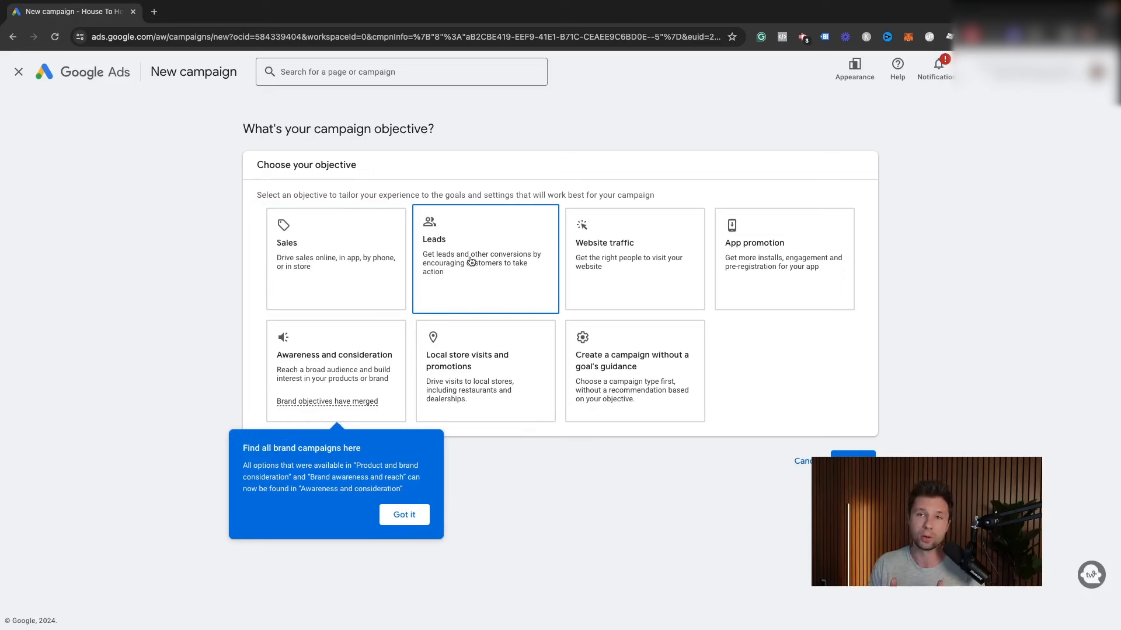
left_click(363, 244)
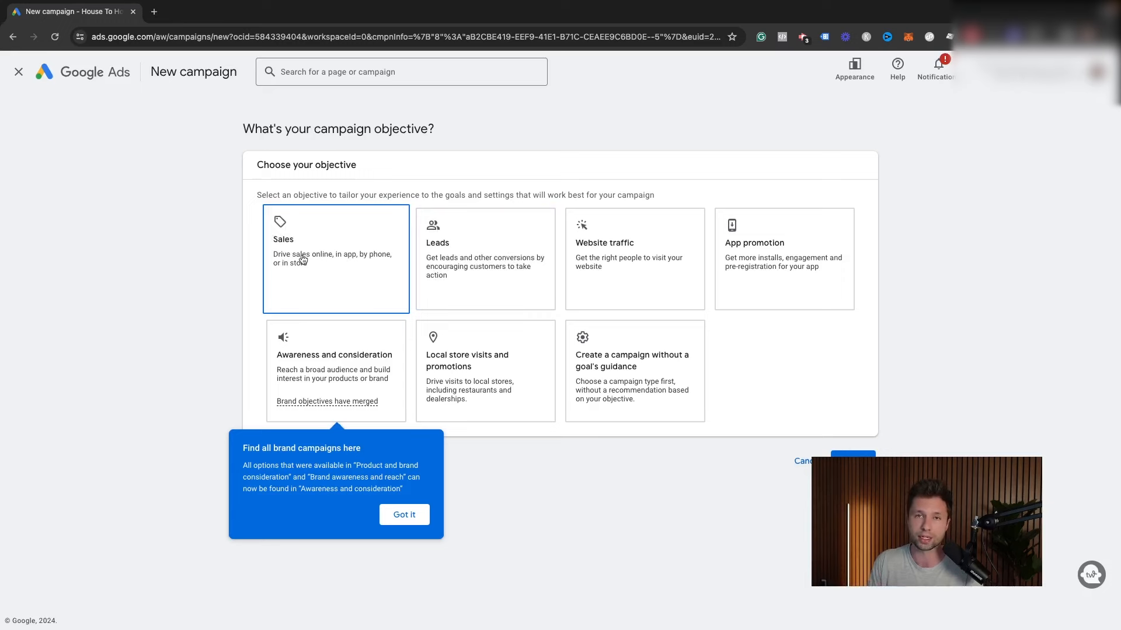
left_click(460, 280)
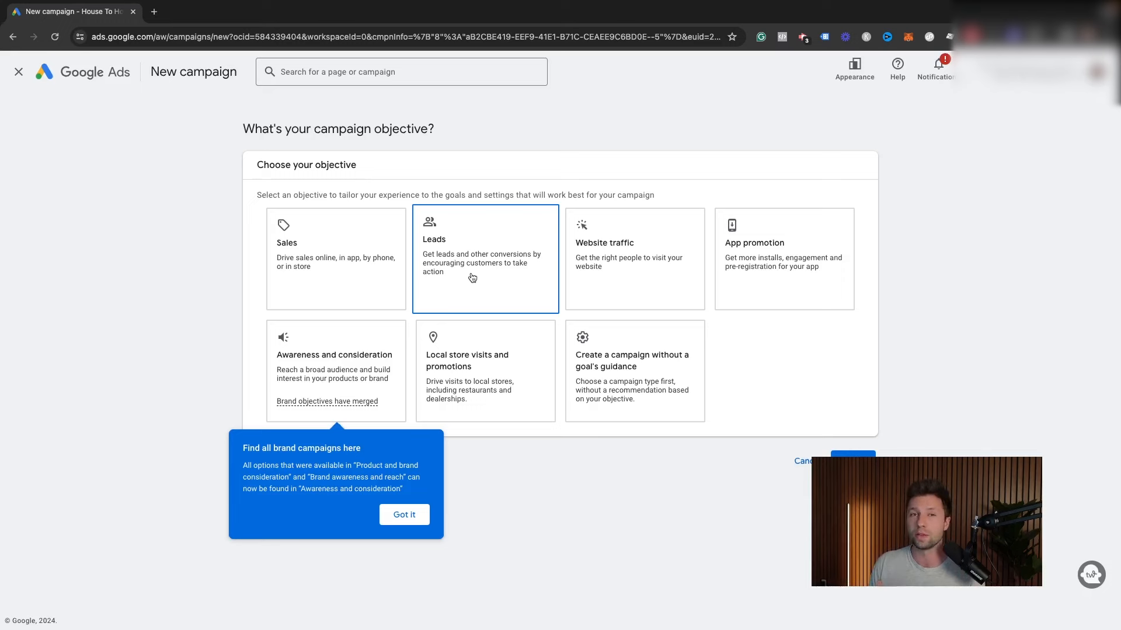
left_click(666, 265)
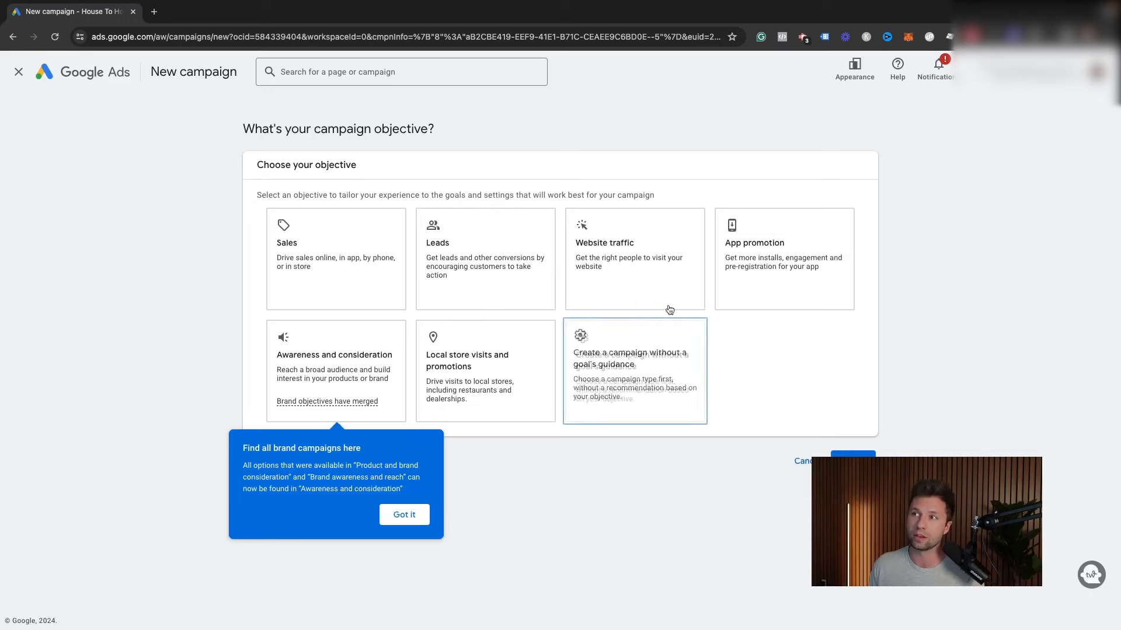
left_click(730, 309)
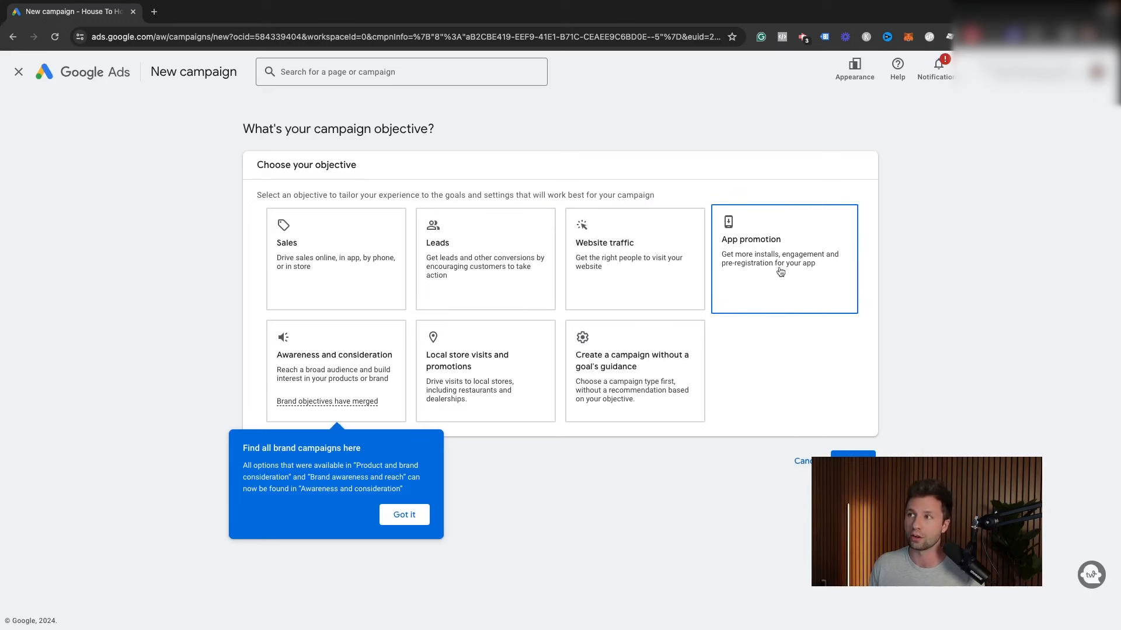
left_click(329, 381)
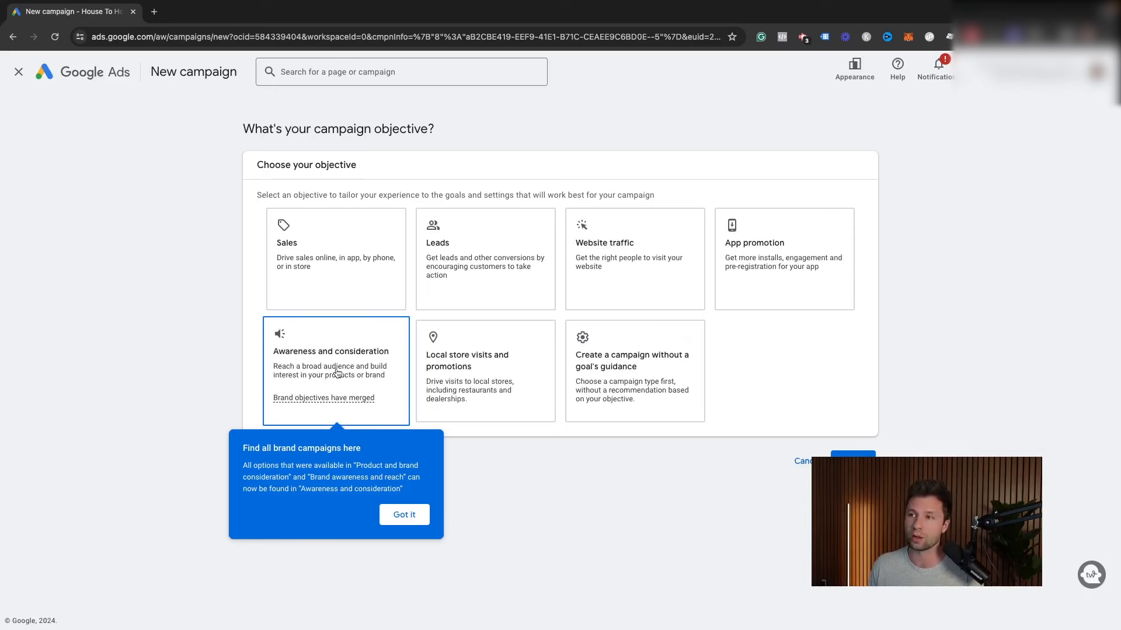
left_click(484, 372)
left_click(610, 370)
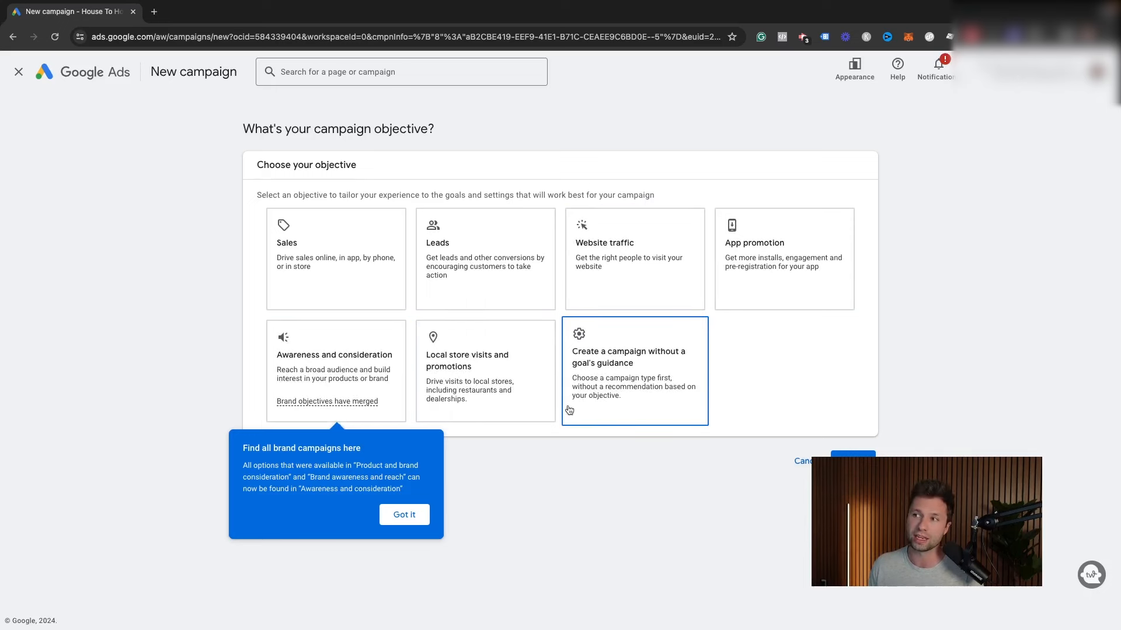
left_click(475, 343)
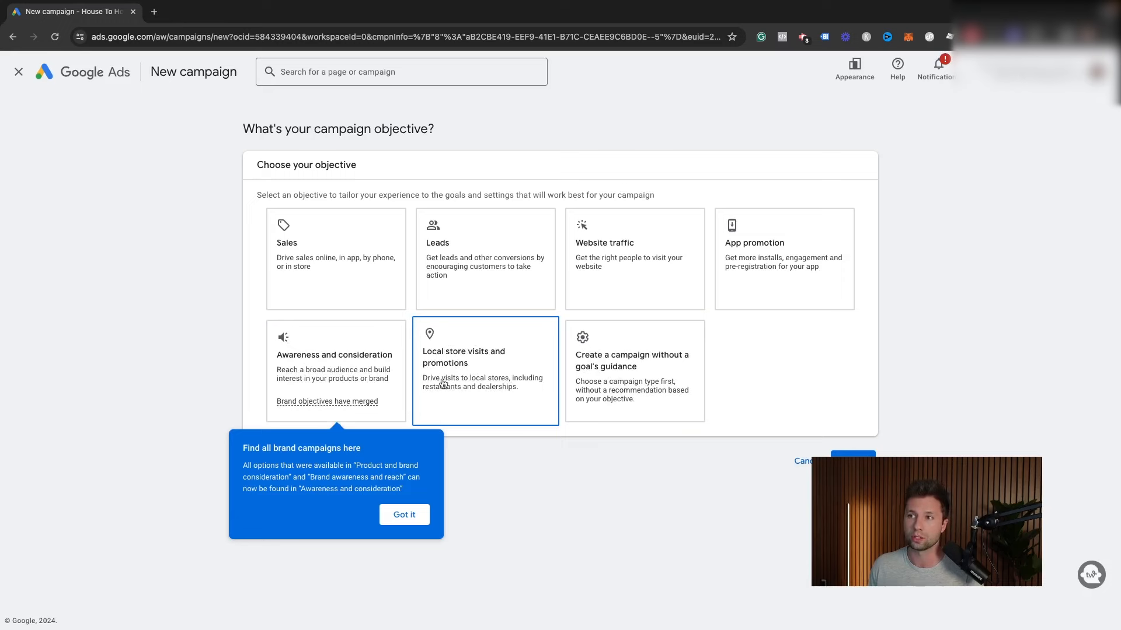
left_click(318, 282)
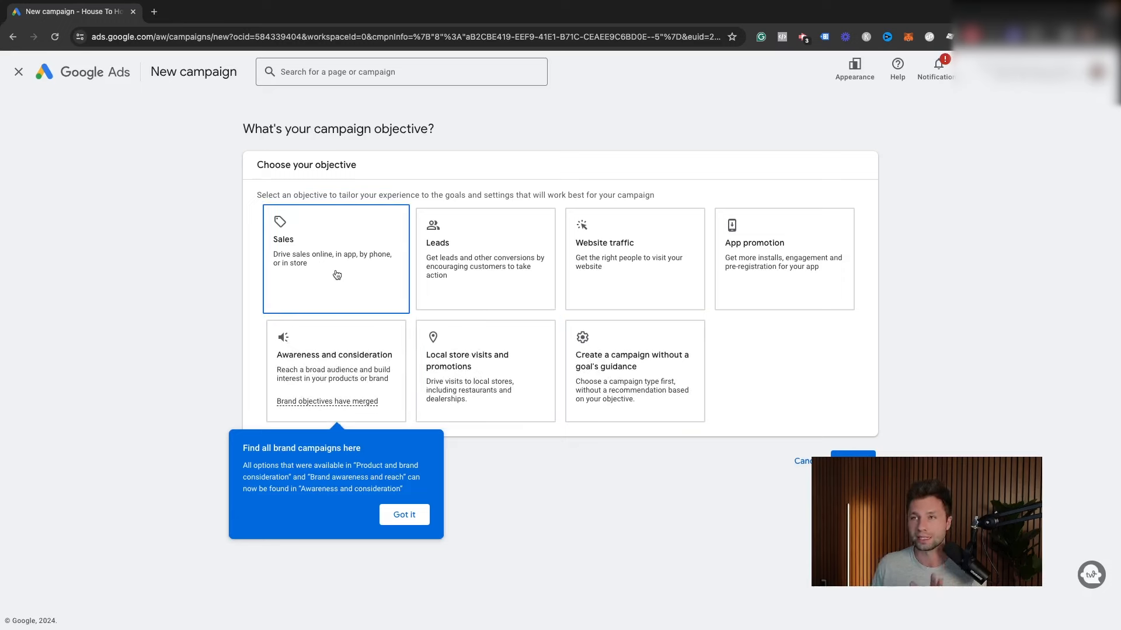
left_click(441, 274)
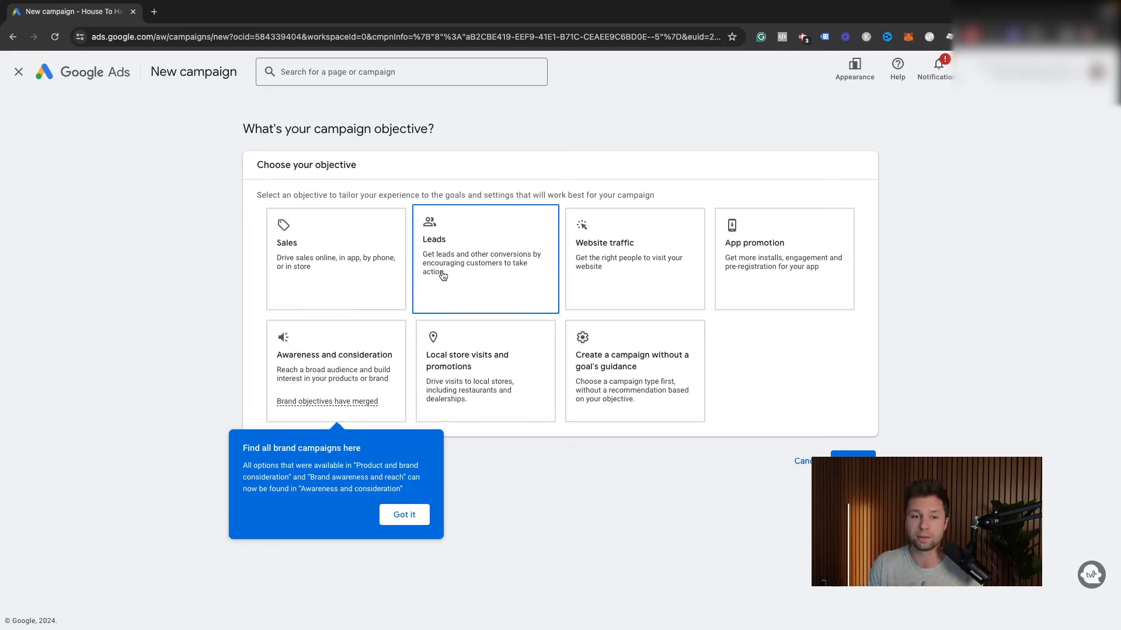
Set the campaign objective to Leads, dismiss the brand campaigns tip, and choose Search as the campaign type
left_click(479, 241)
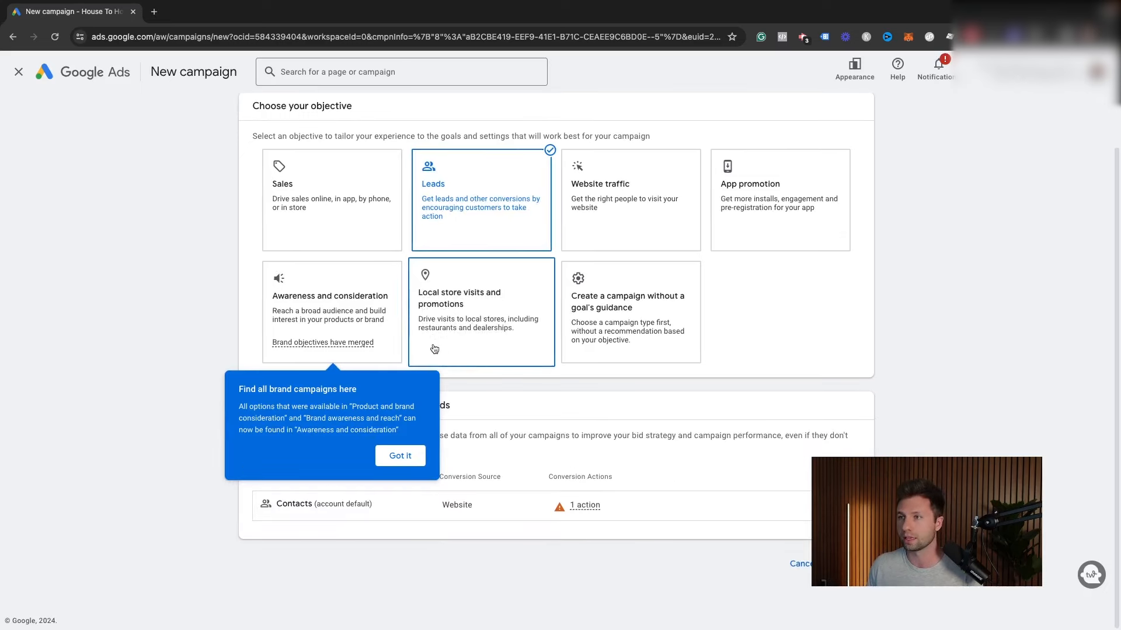
left_click(400, 456)
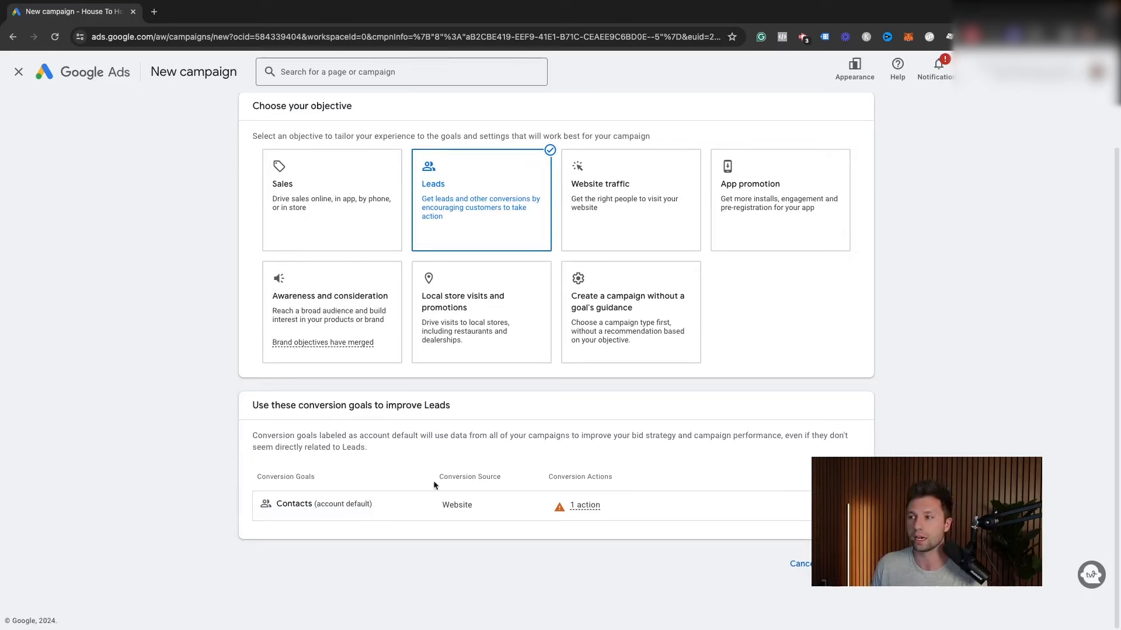
scroll(672, 532, "down", 5)
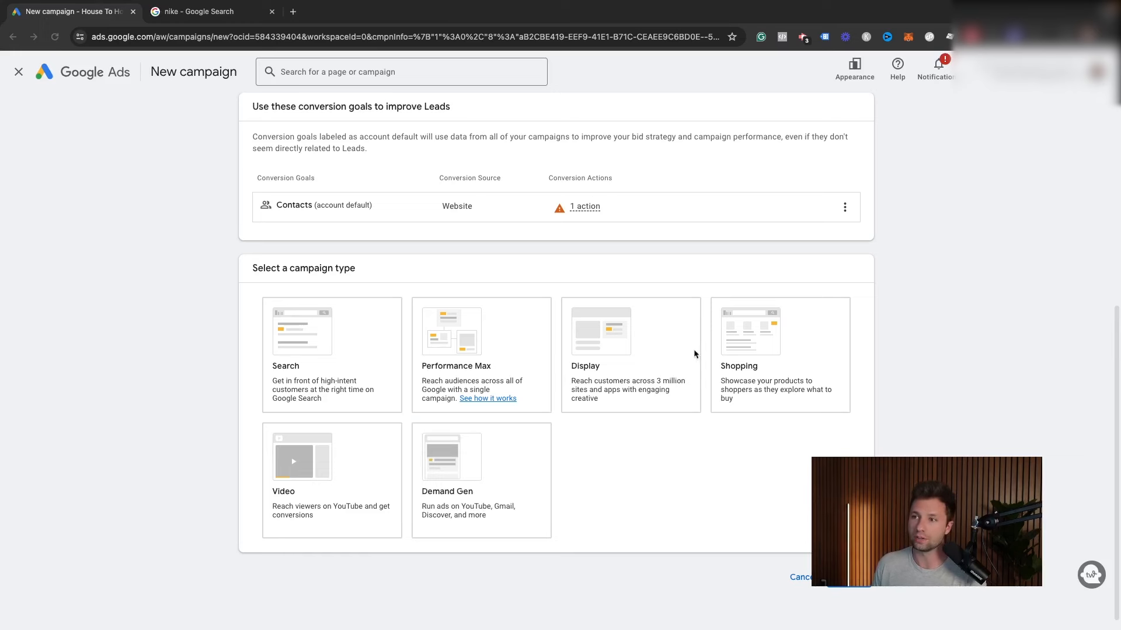
left_click(348, 380)
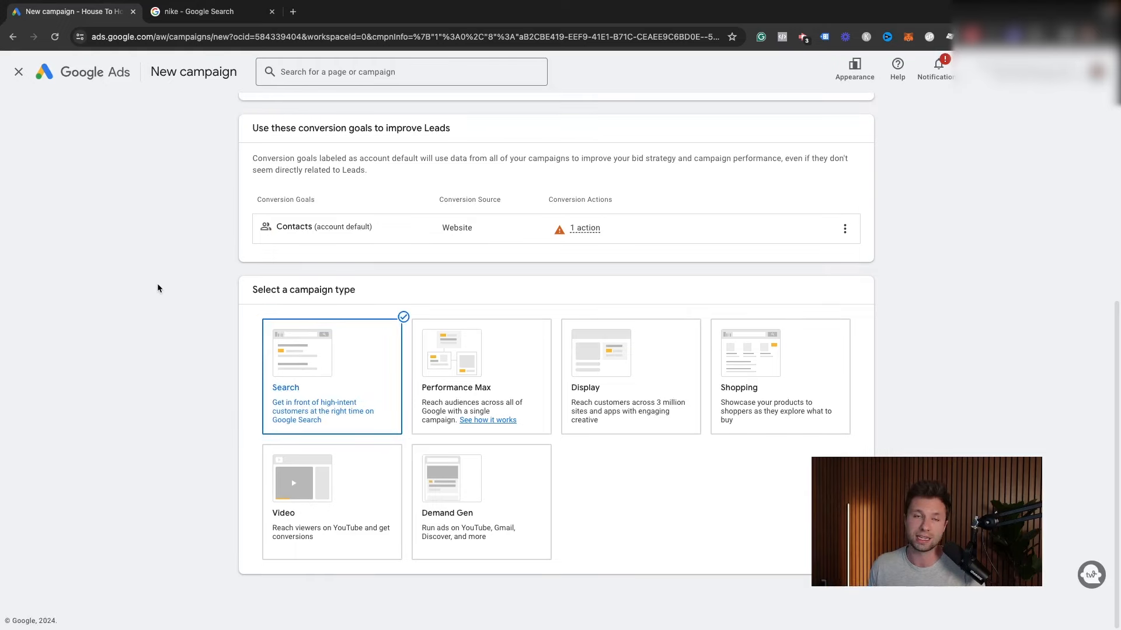
Examine the sponsored listings in the Google Search results for nike, and return to the new campaign's type selection
scroll(156, 288, "down", 5)
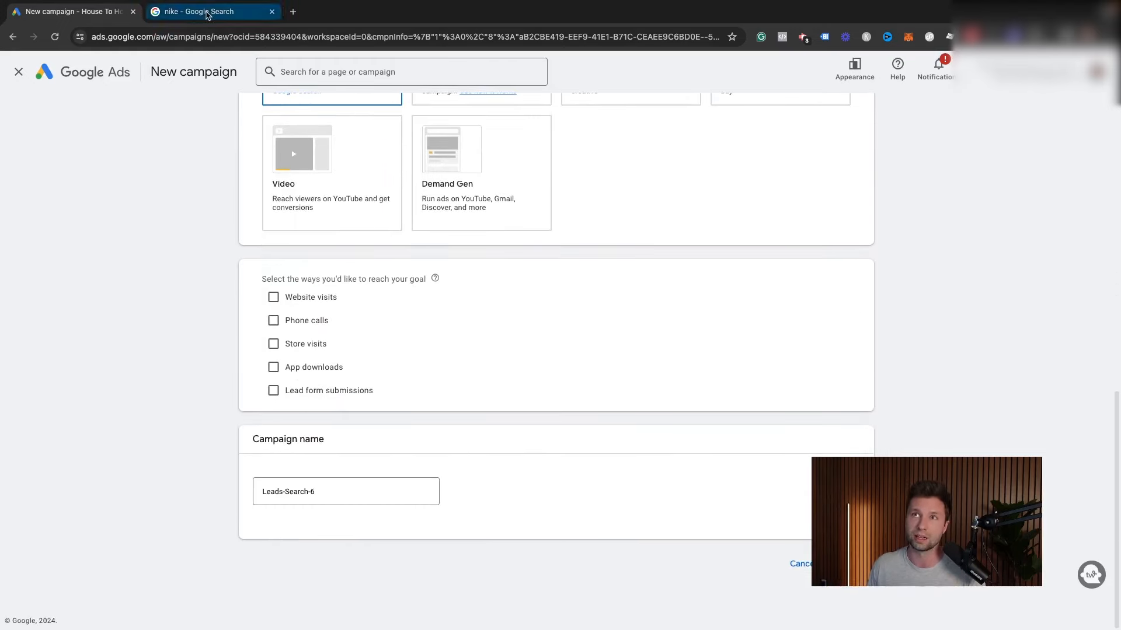
left_click(198, 12)
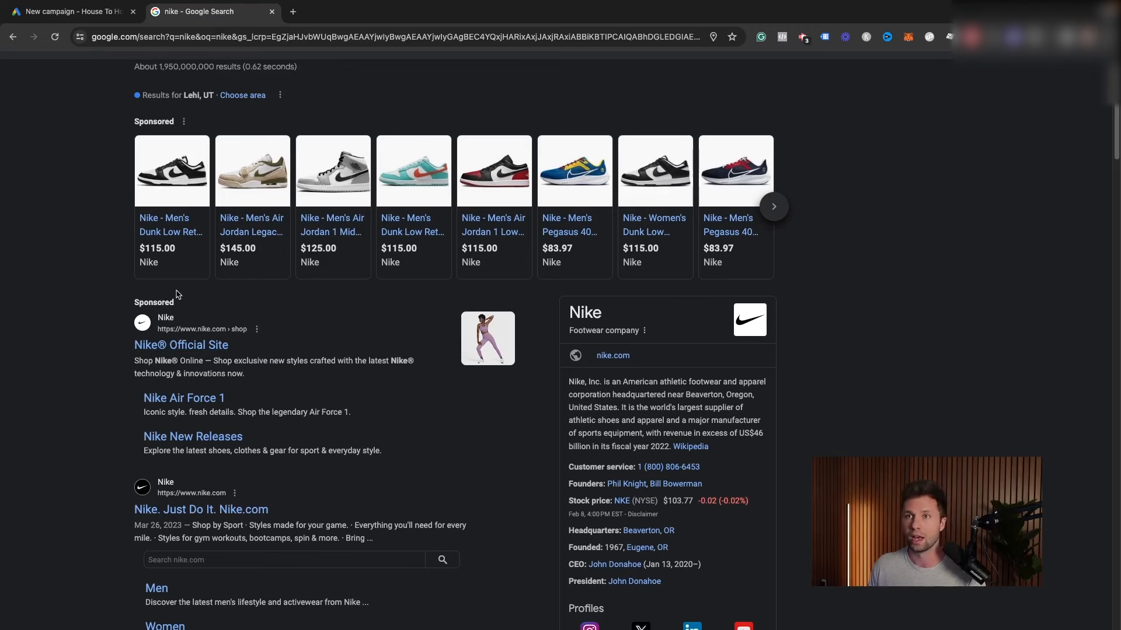
scroll(174, 292, "up", 1)
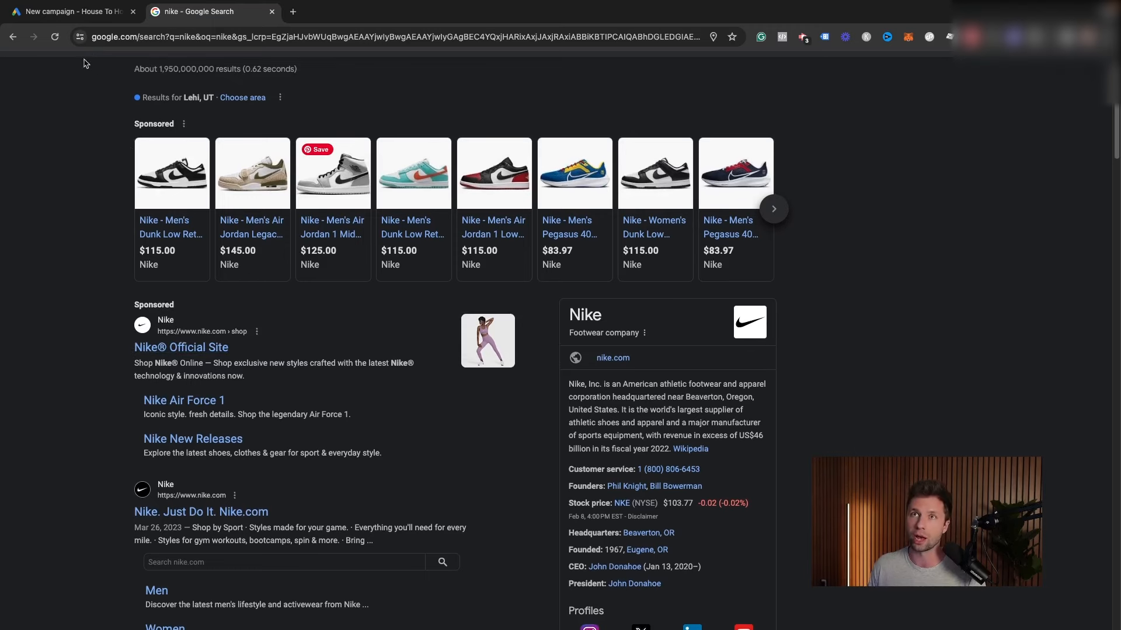
left_click(70, 11)
scroll(421, 314, "up", 2)
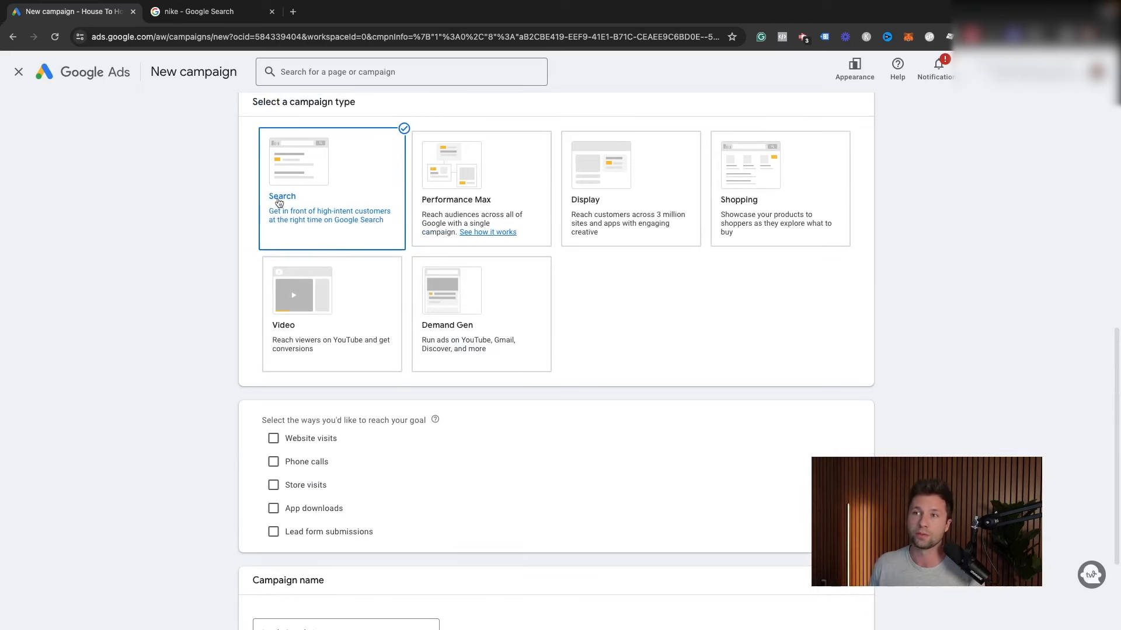
scroll(310, 214, "down", 2)
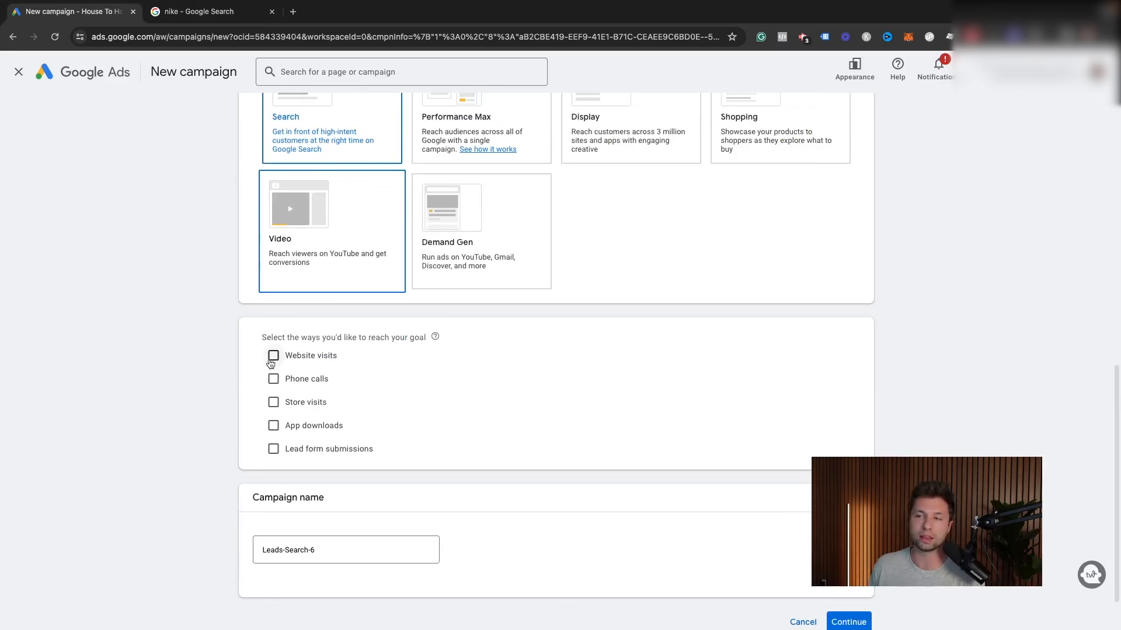
left_click(273, 356)
left_click(333, 384)
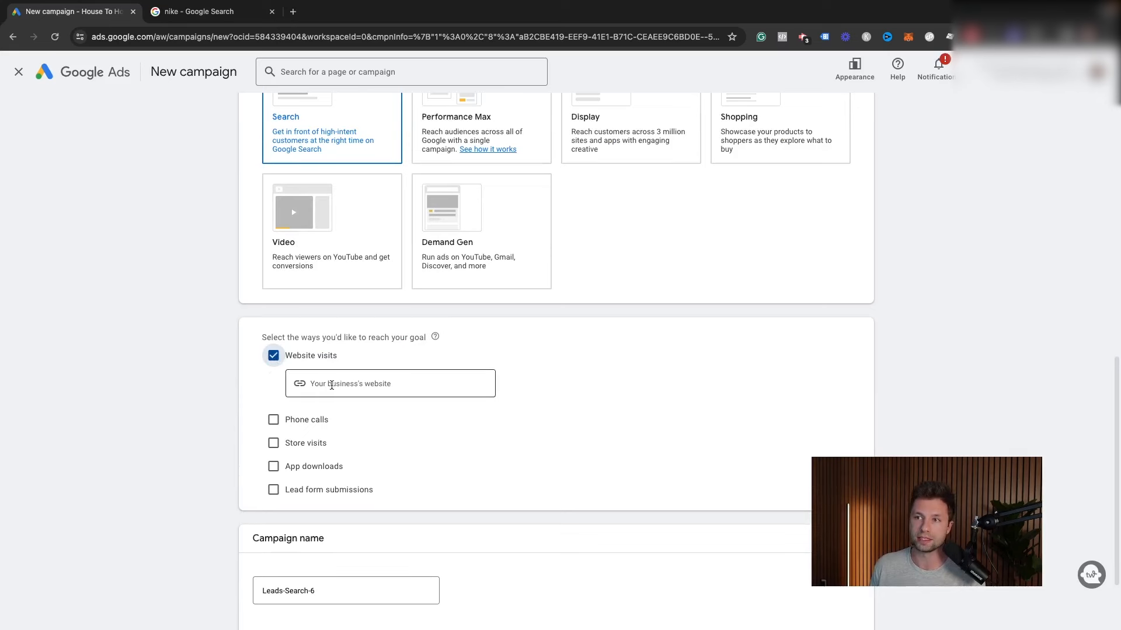
type("www.z")
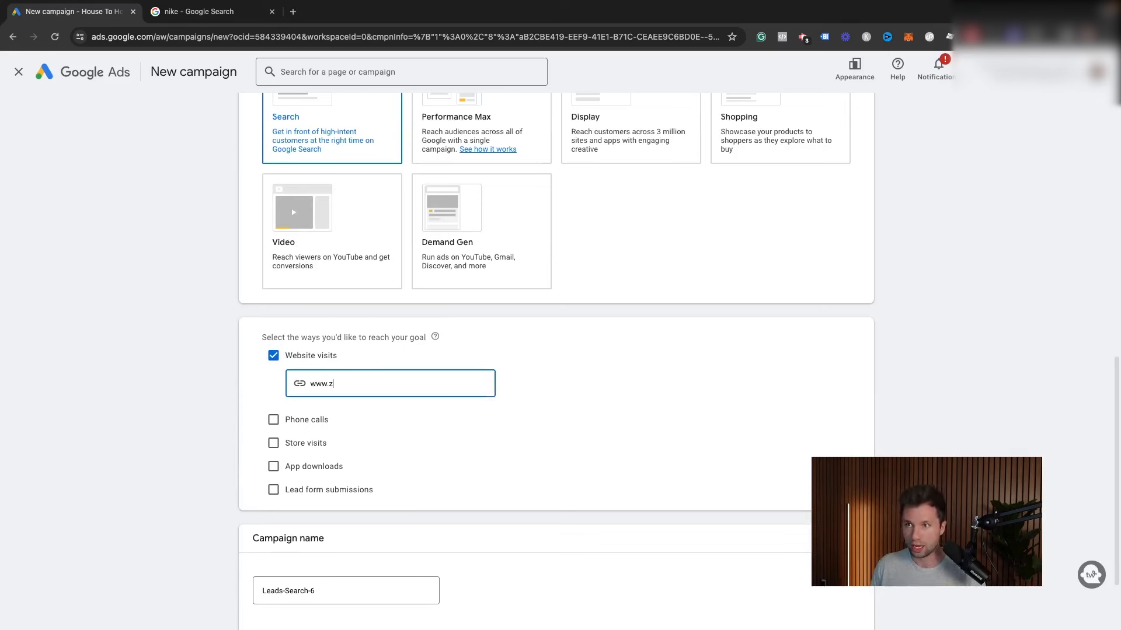
type("ocoma")
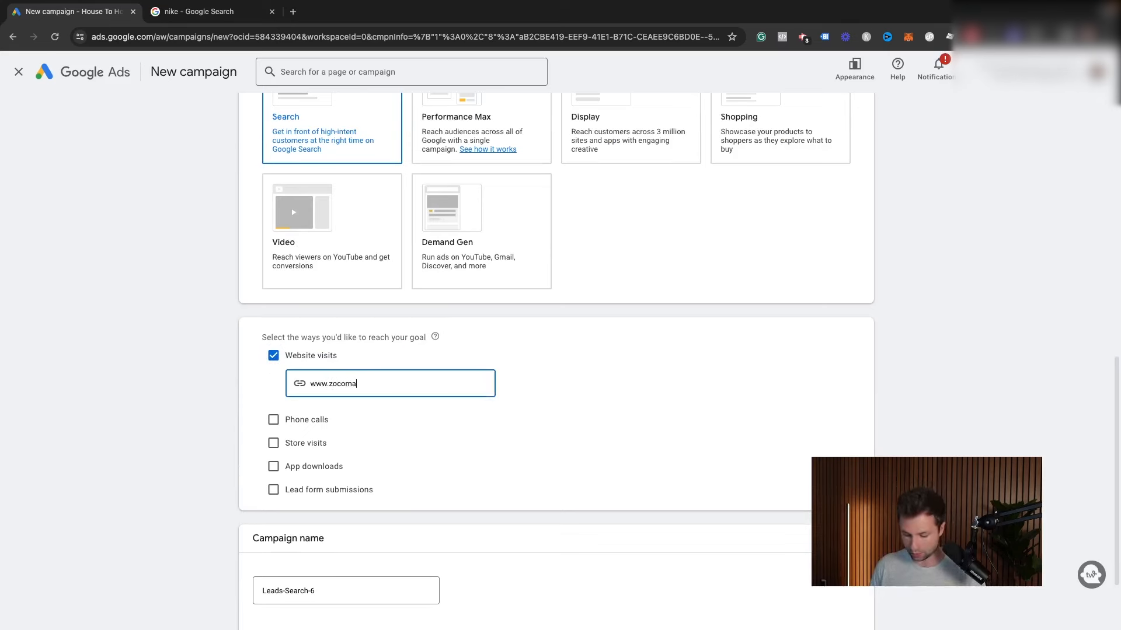
type("rketing.com")
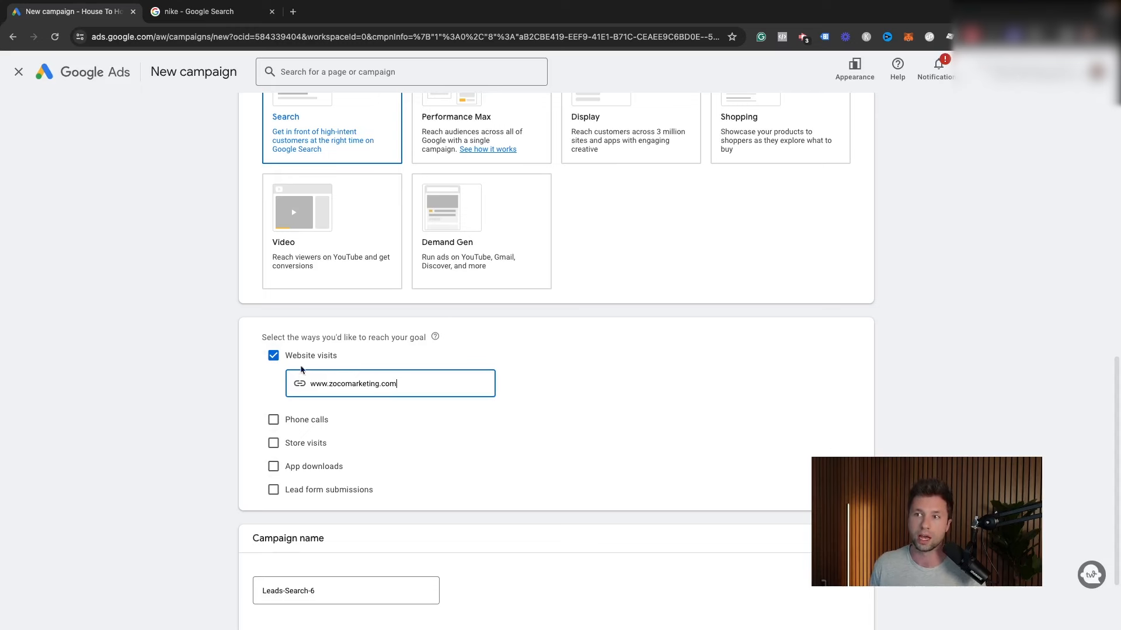
Replace the campaign name with "Search - Marketing Agency - NV" and check it against the chosen campaign type
scroll(234, 384, "down", 2)
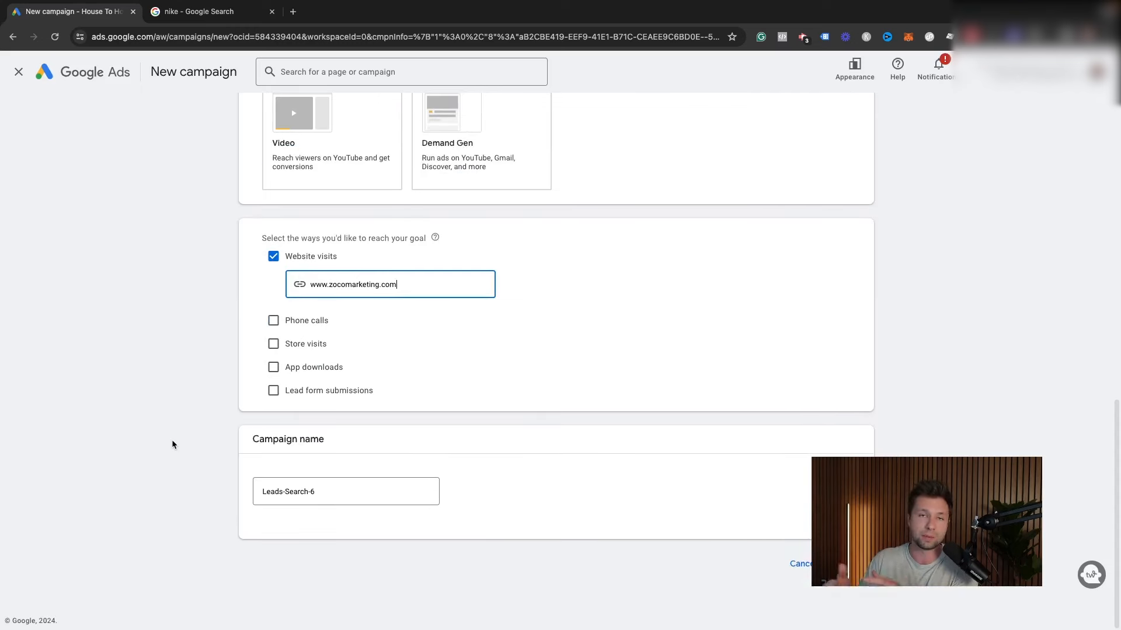
triple_click(337, 491)
key("BackSpace")
type("Search - Marketing Agency - NV")
scroll(269, 370, "up", 1)
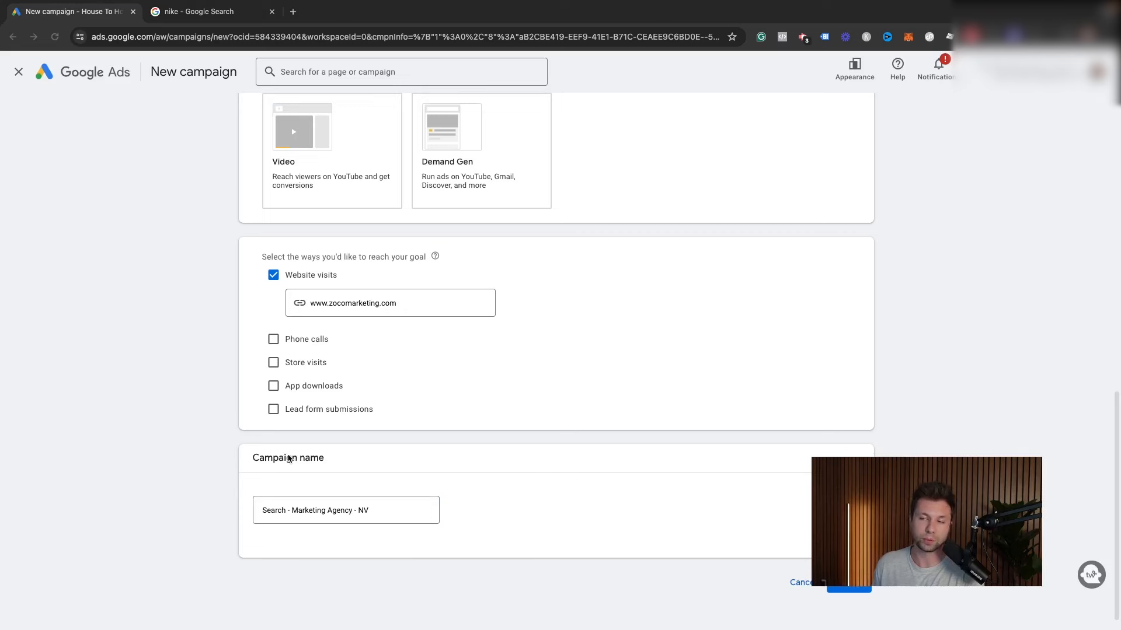
scroll(279, 514, "up", 1)
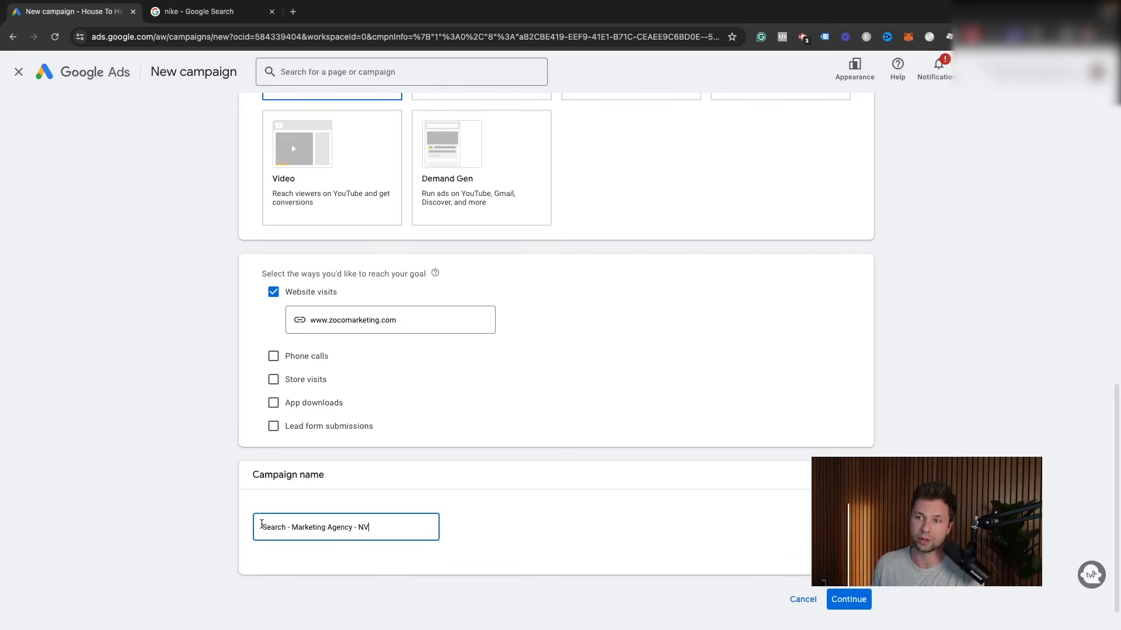
double_click(266, 528)
scroll(293, 392, "up", 5)
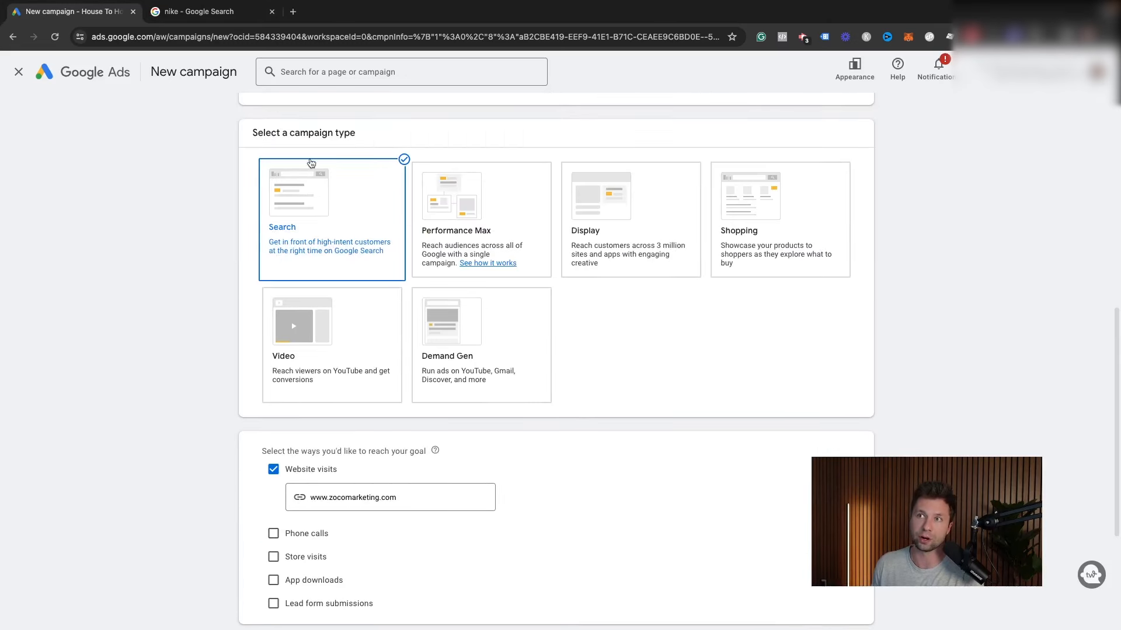
scroll(315, 236, "down", 3)
scroll(279, 310, "down", 4)
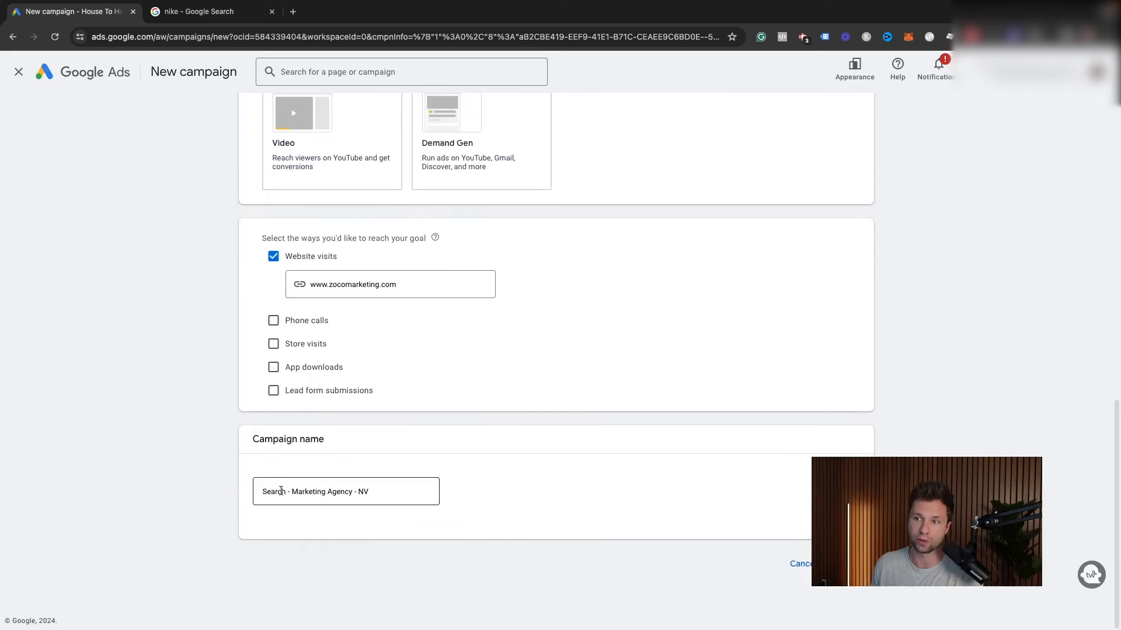
Examine the campaign type, service and location parts of the campaign name one after another
double_click(280, 492)
left_click_drag(293, 492, 353, 492)
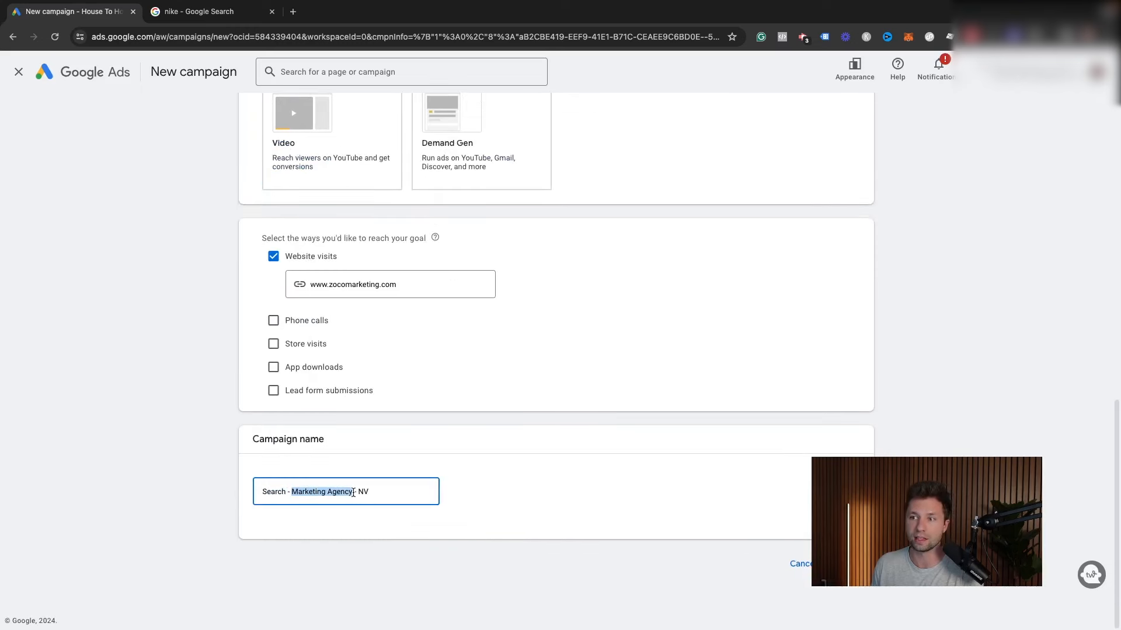
left_click(318, 512)
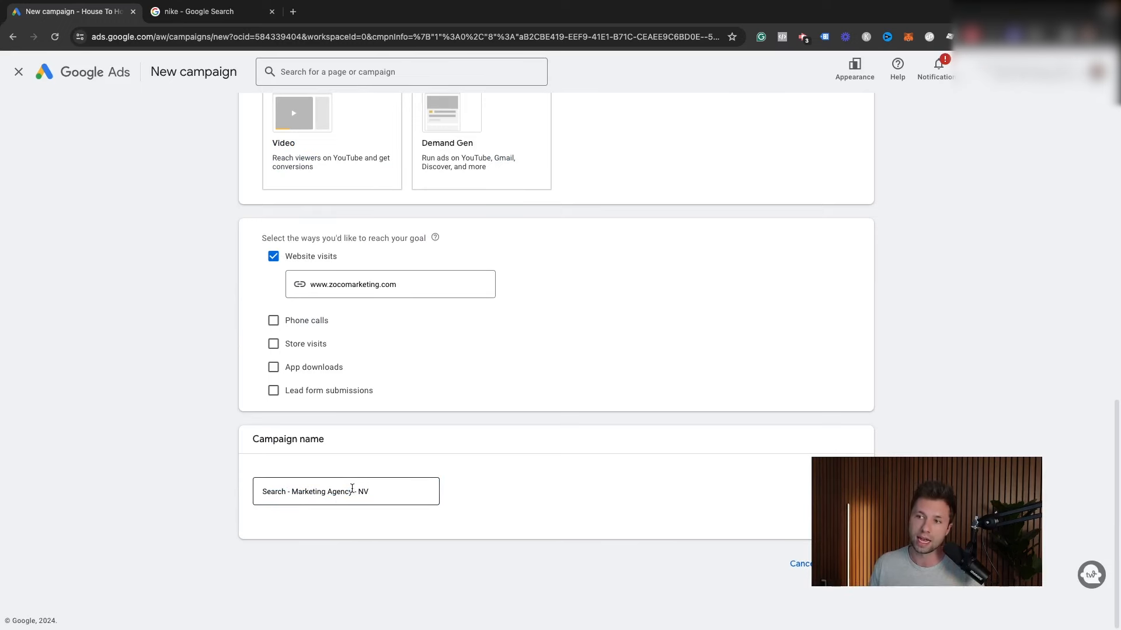
left_click_drag(358, 492, 380, 494)
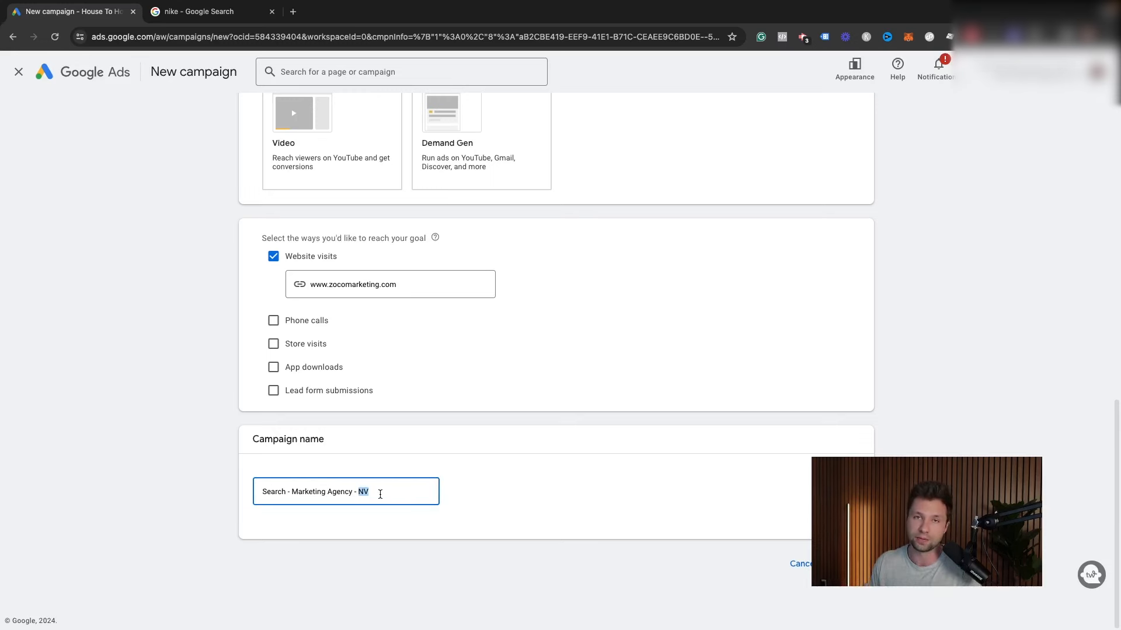
left_click(375, 490)
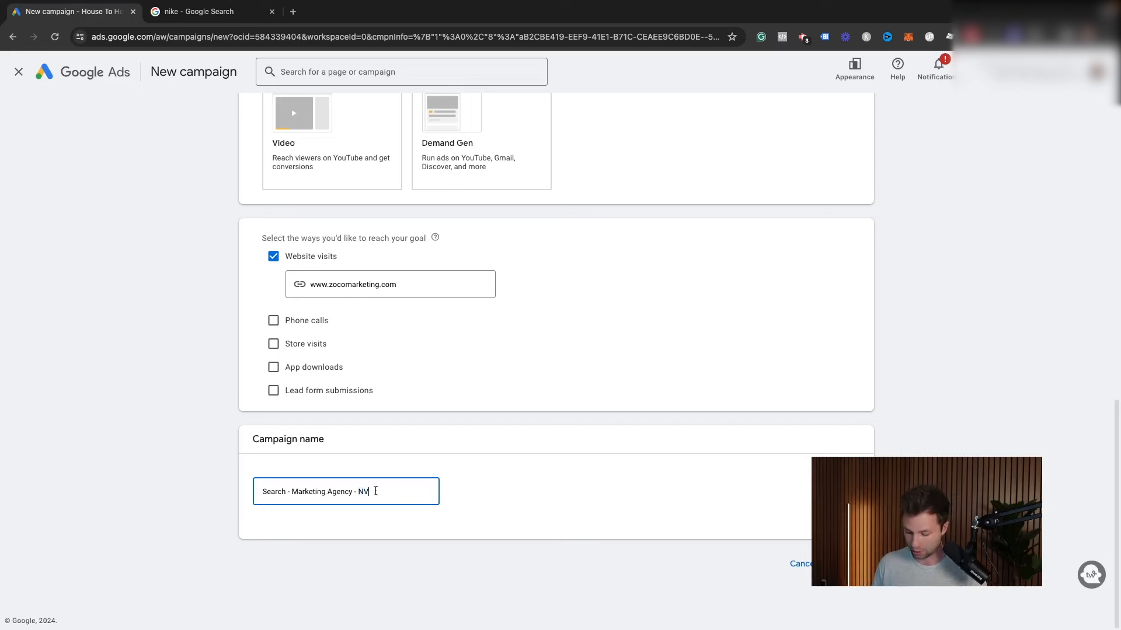
key("BackSpace")
key("BackSpace")
type("U")
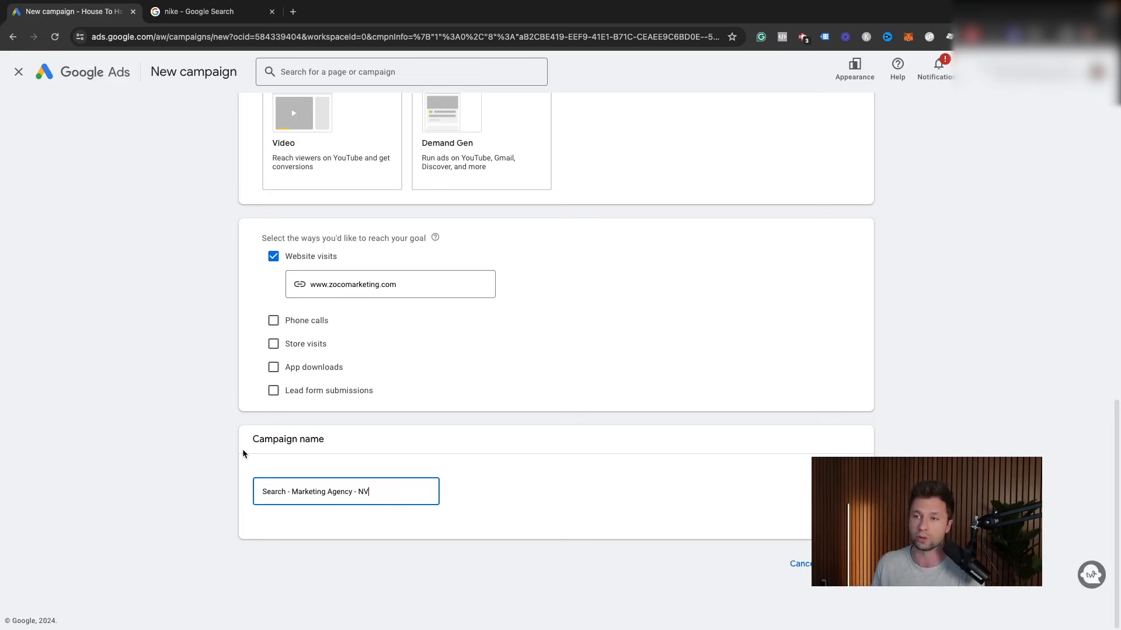
Continue to the bidding settings with the current campaign name and set the bidding focus to Clicks
left_click(848, 563)
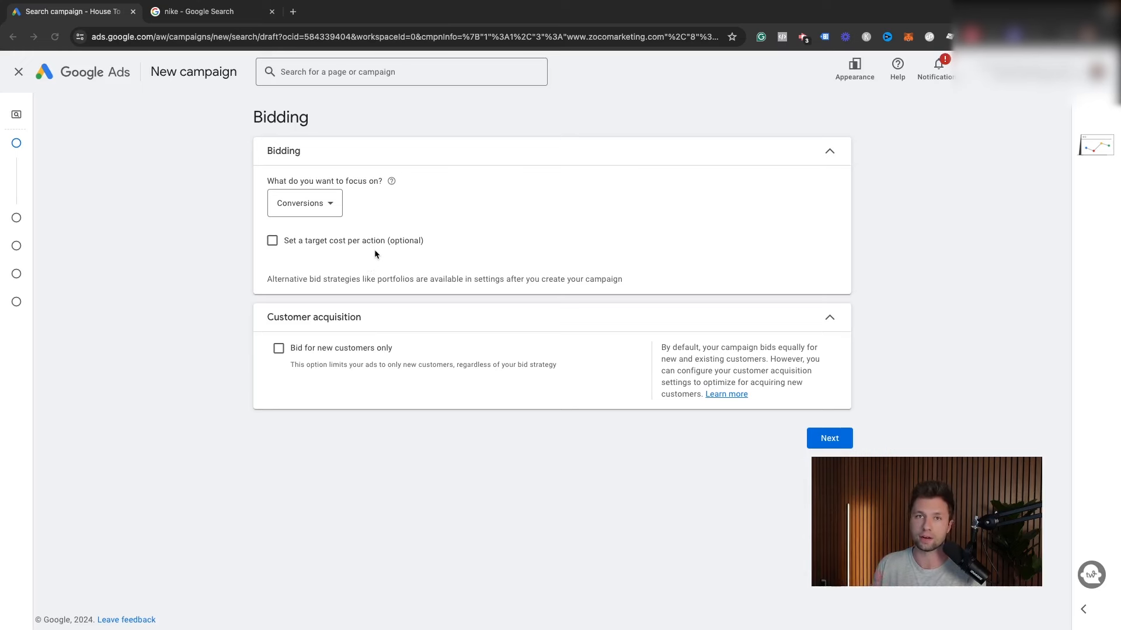
left_click(320, 205)
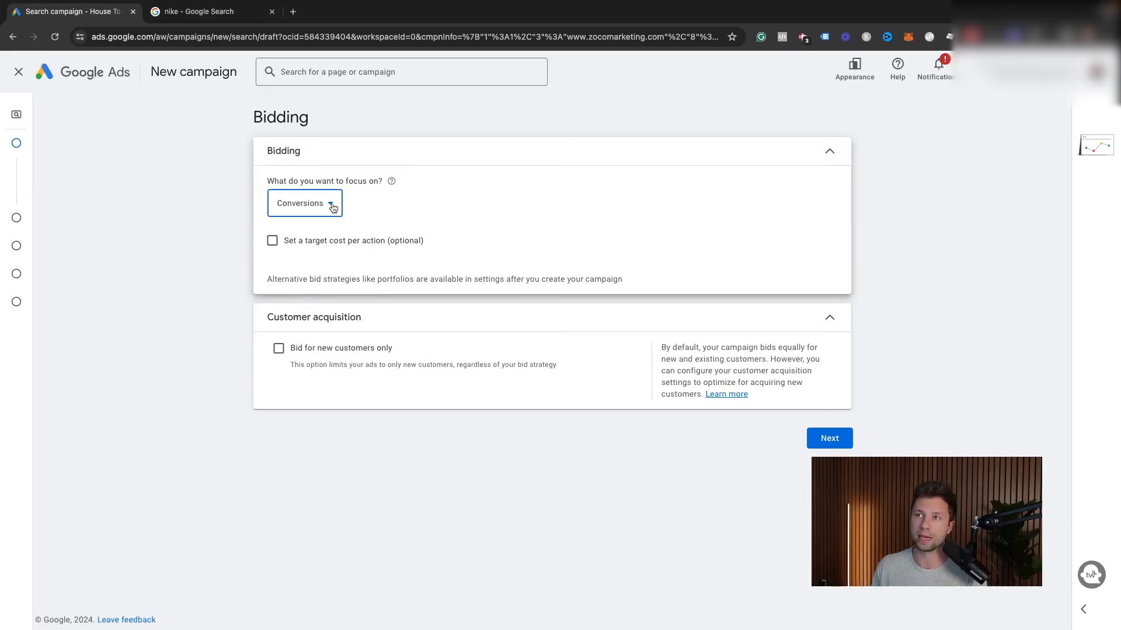
left_click(318, 311)
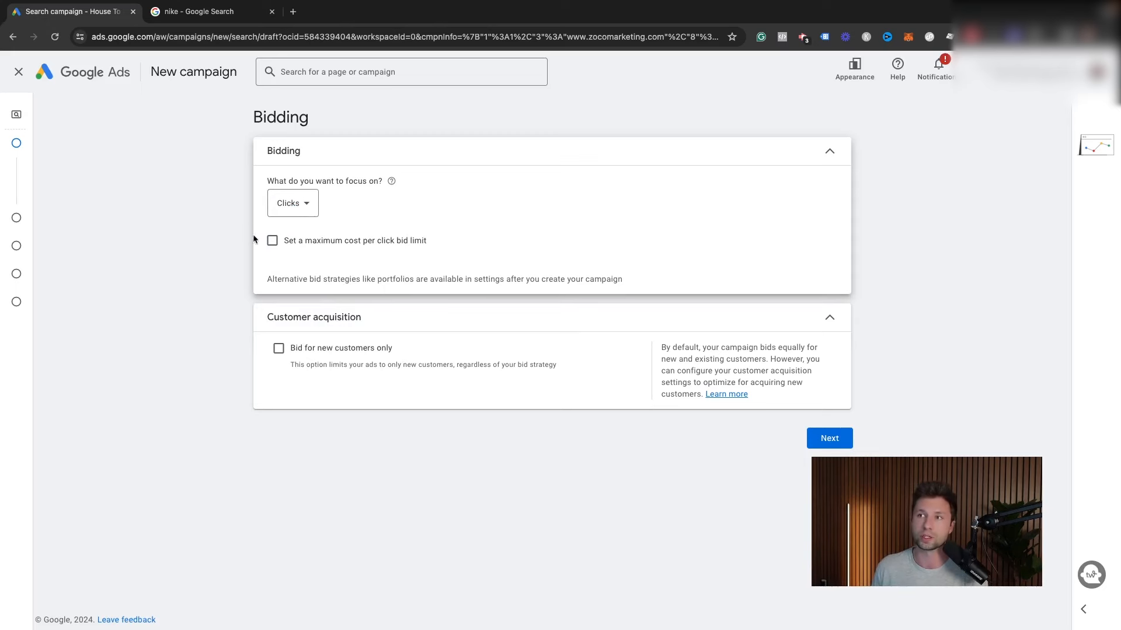
Try a maximum cost per click bid limit of $1.45 and switch the limit off again
left_click(273, 241)
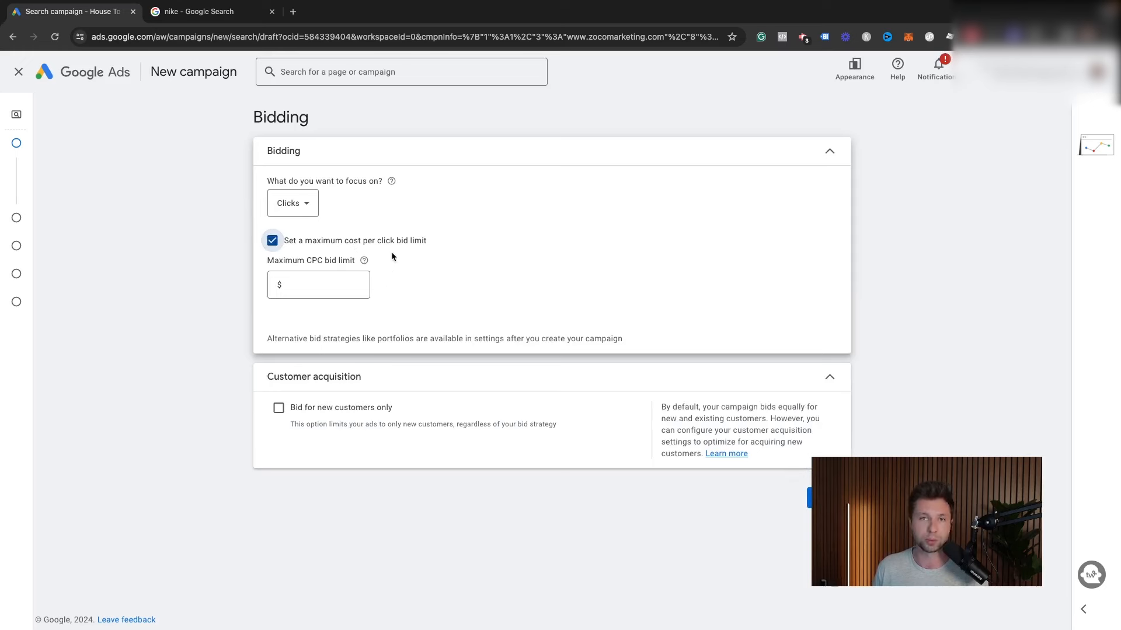
left_click(318, 286)
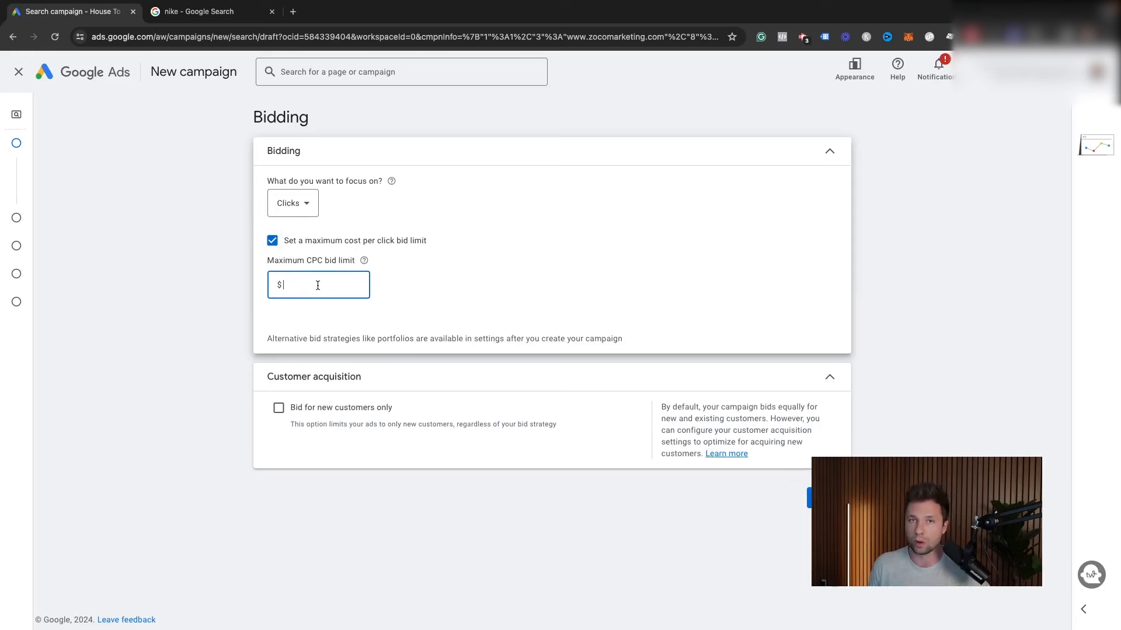
type(".1")
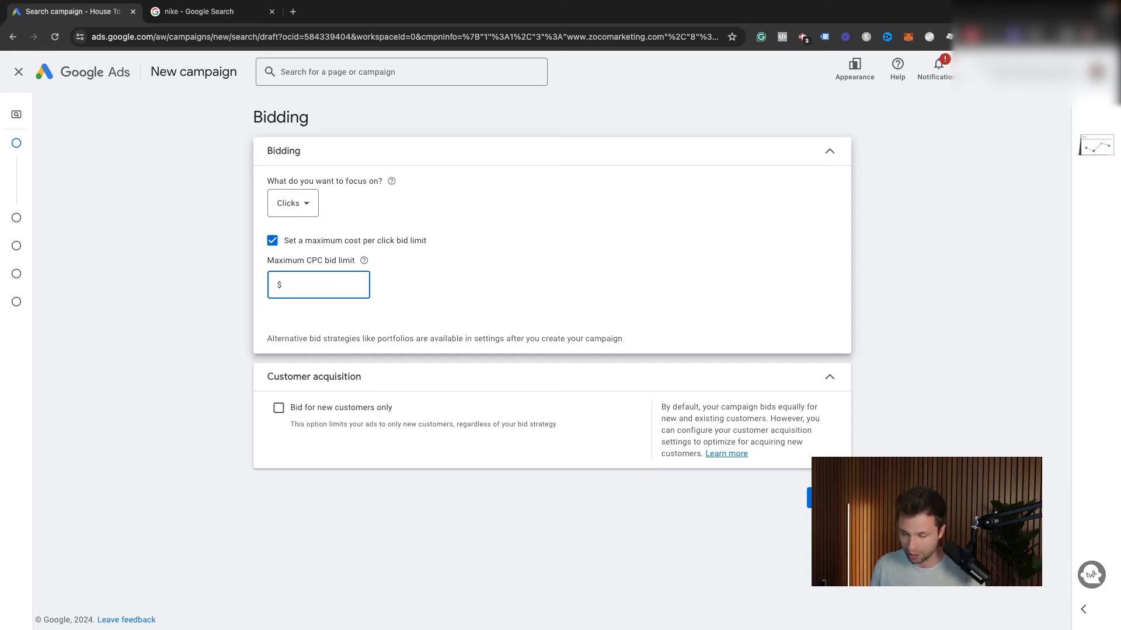
type("1.")
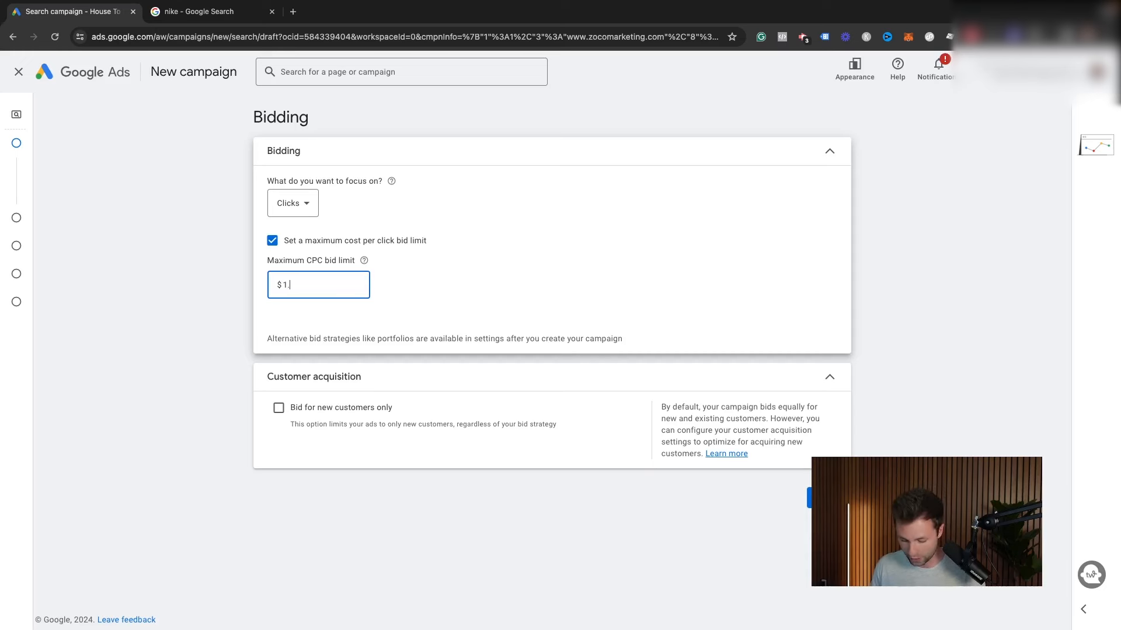
type("45")
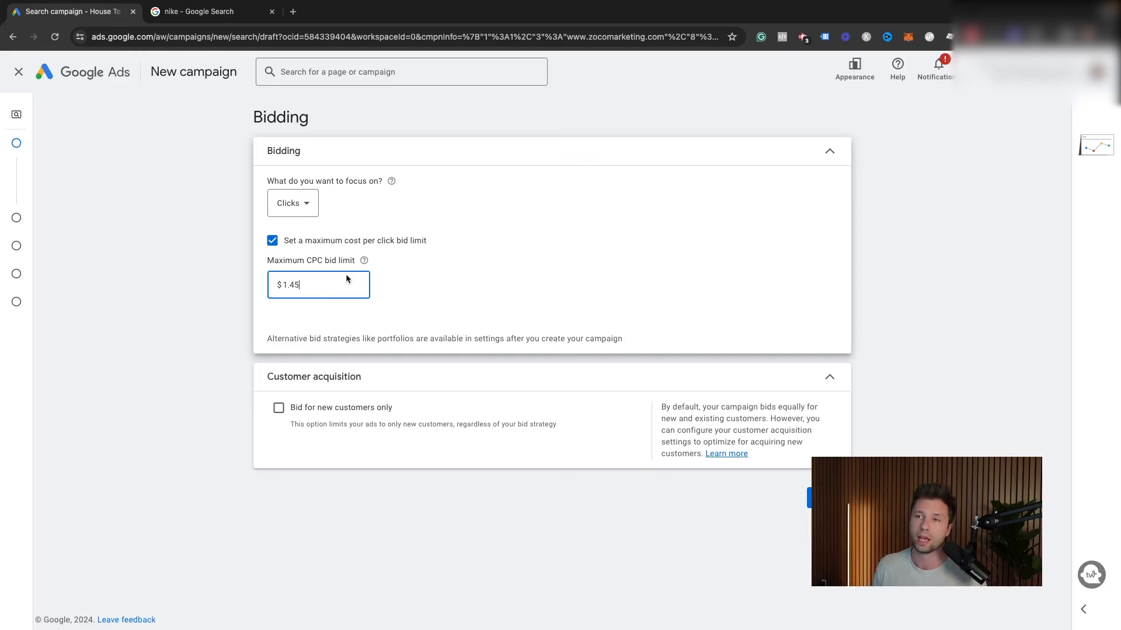
left_click(272, 240)
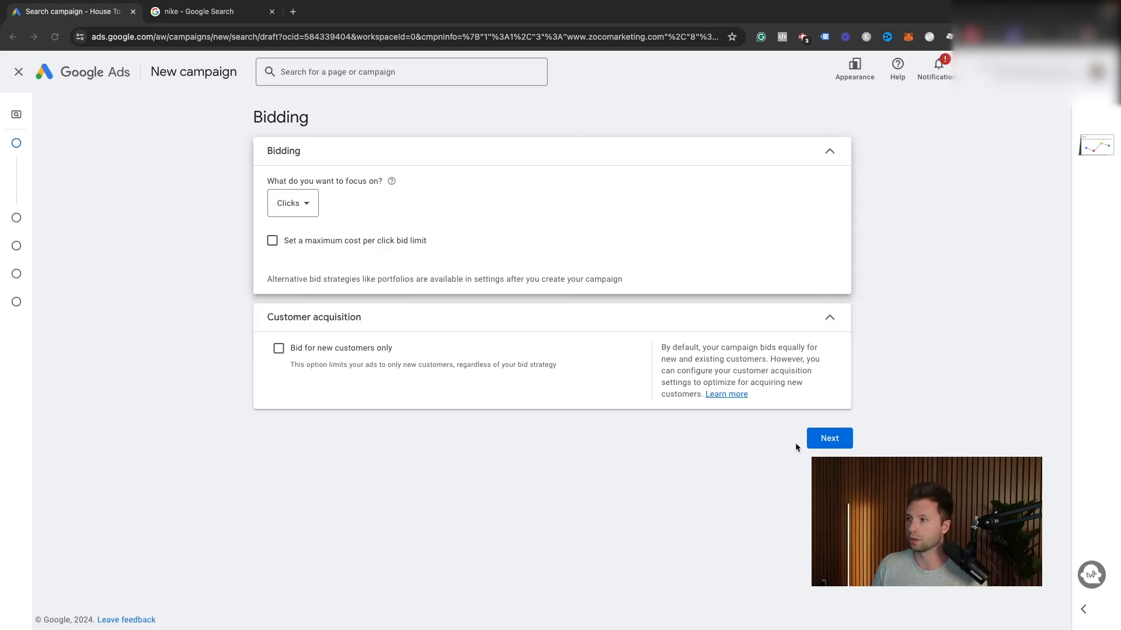
Continue to the campaign settings, exclude Google search partners and the Google Display Network, and read the search partners help note
left_click(829, 439)
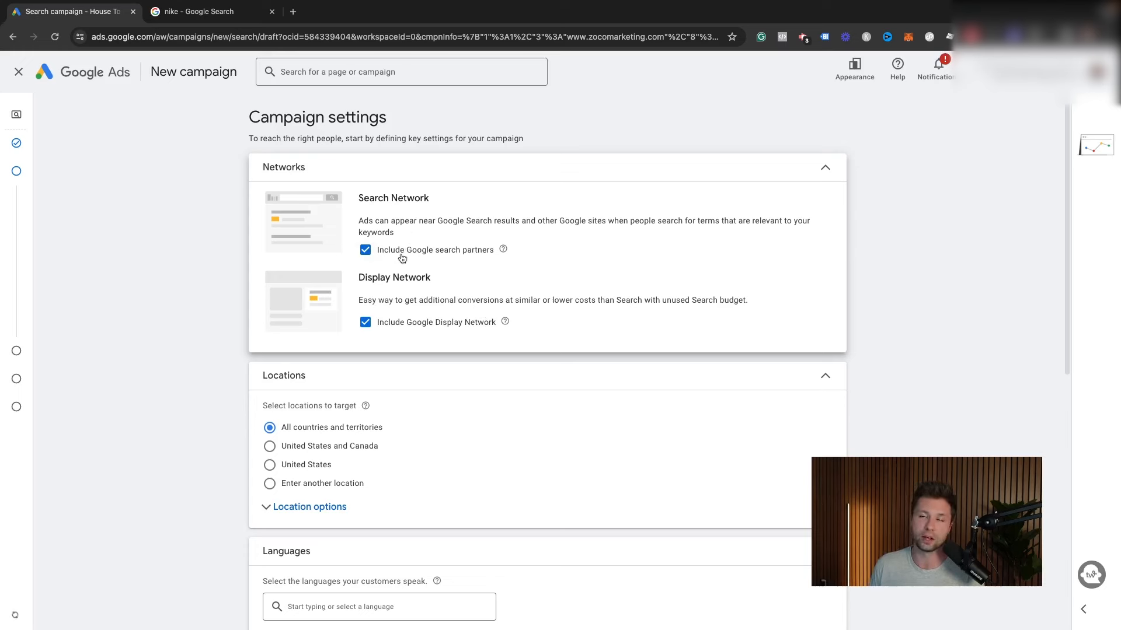
left_click(366, 249)
left_click(368, 323)
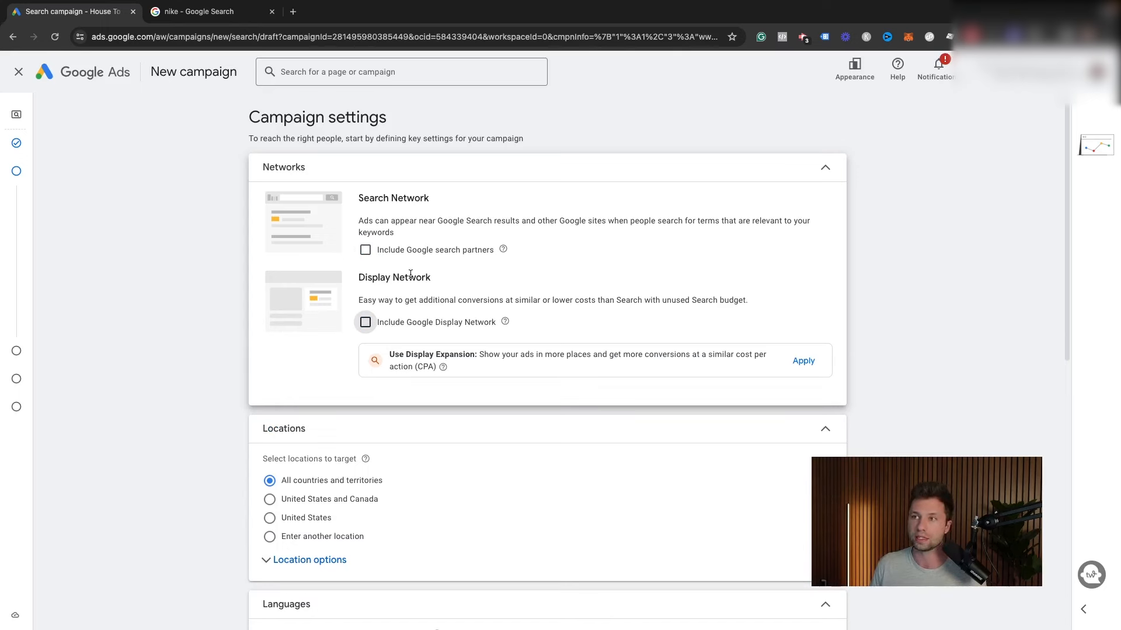
left_click(503, 251)
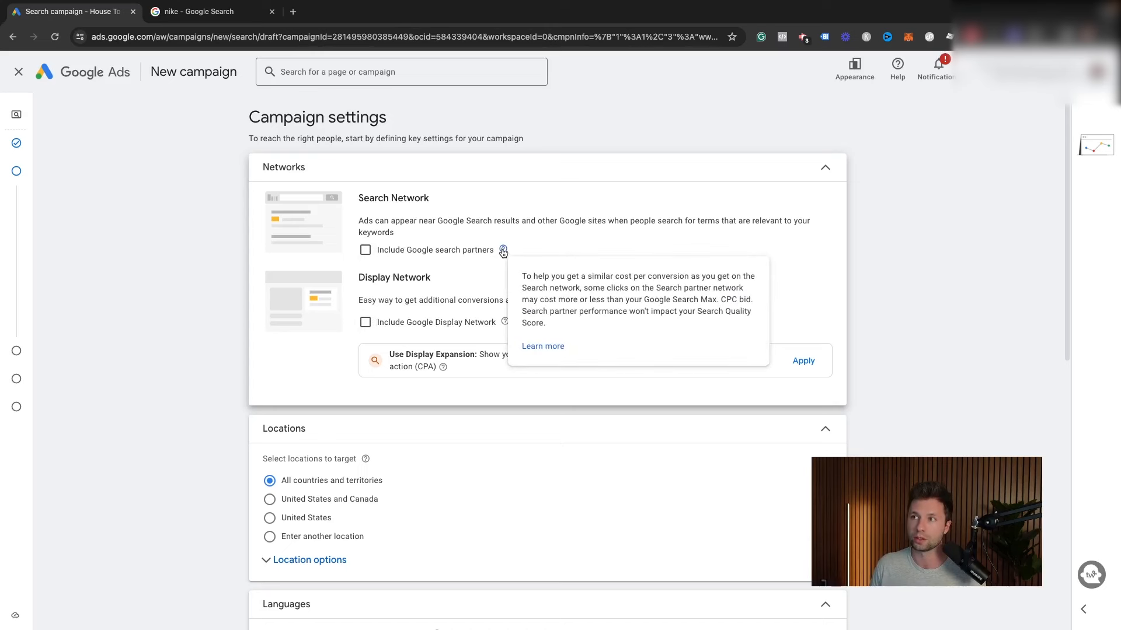
left_click(475, 275)
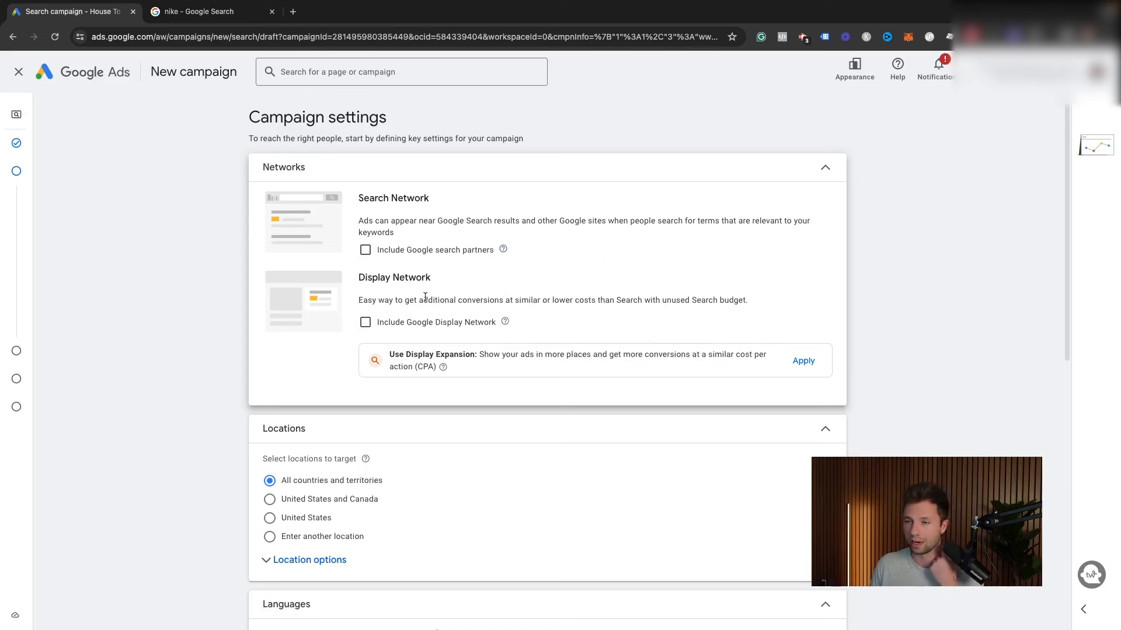
Restrict the targeted locations to the state of Nevada, United States, by entering another location
scroll(315, 362, "down", 3)
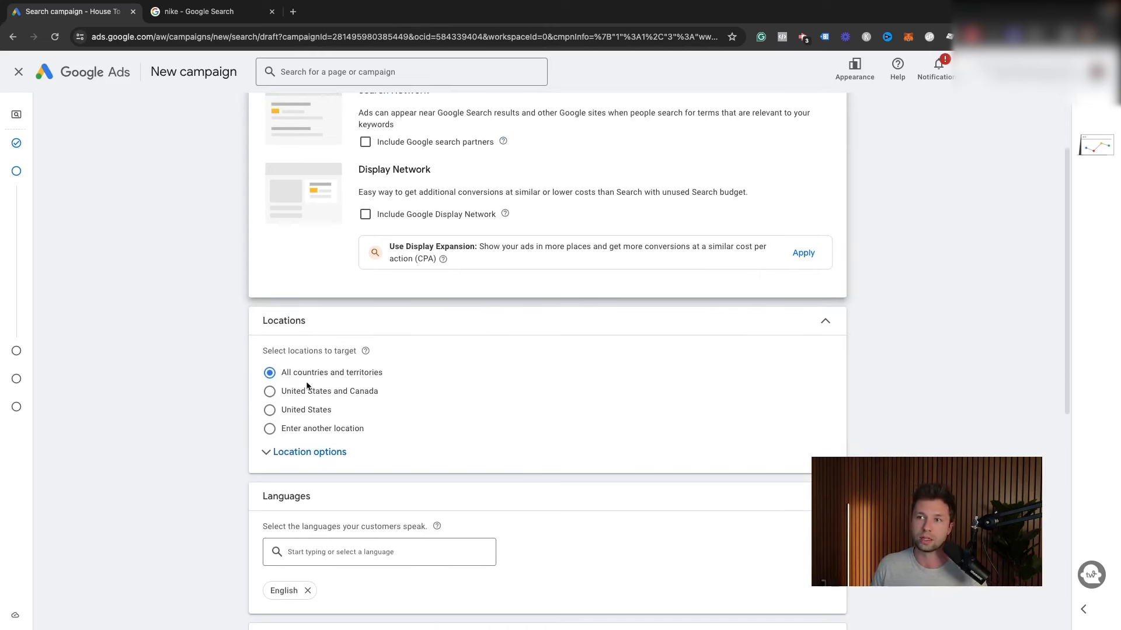
scroll(289, 392, "down", 1)
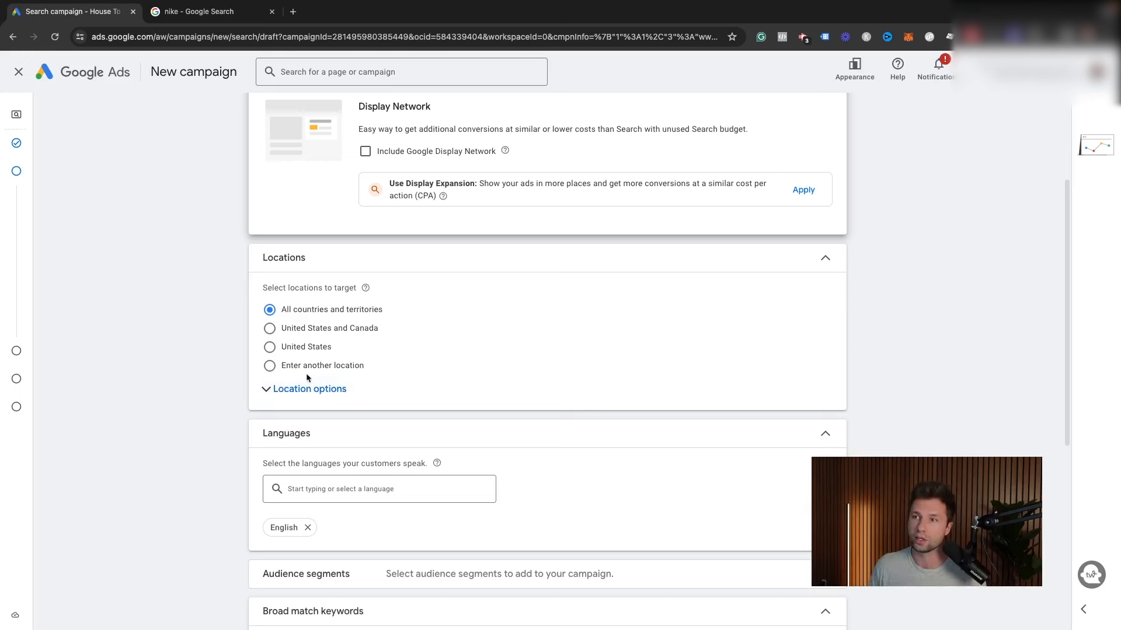
left_click(290, 366)
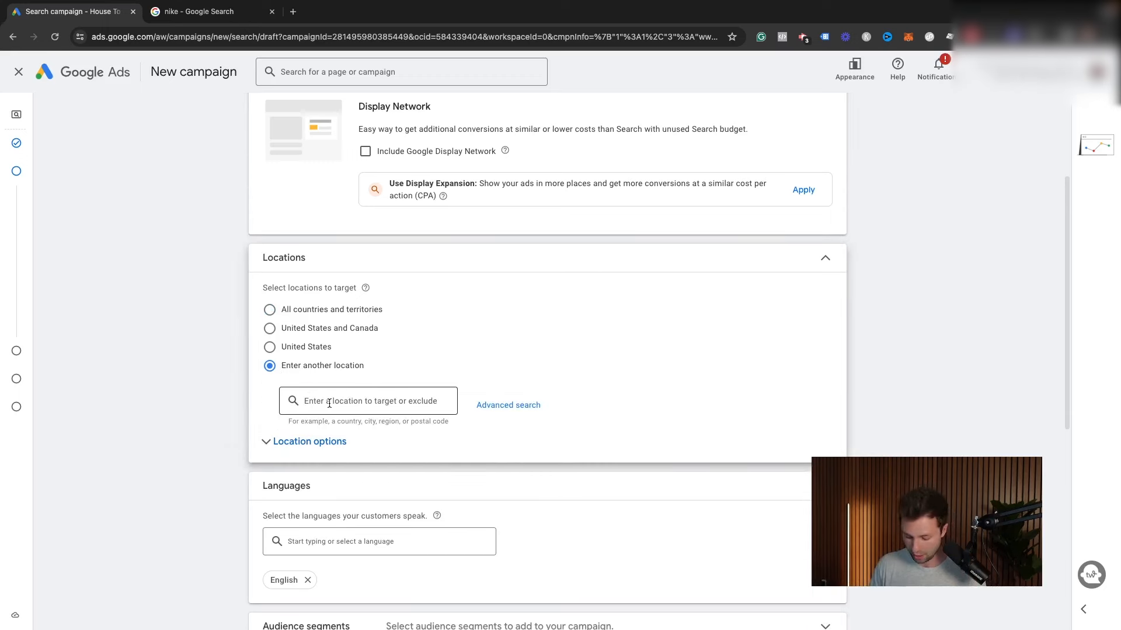
type("neve")
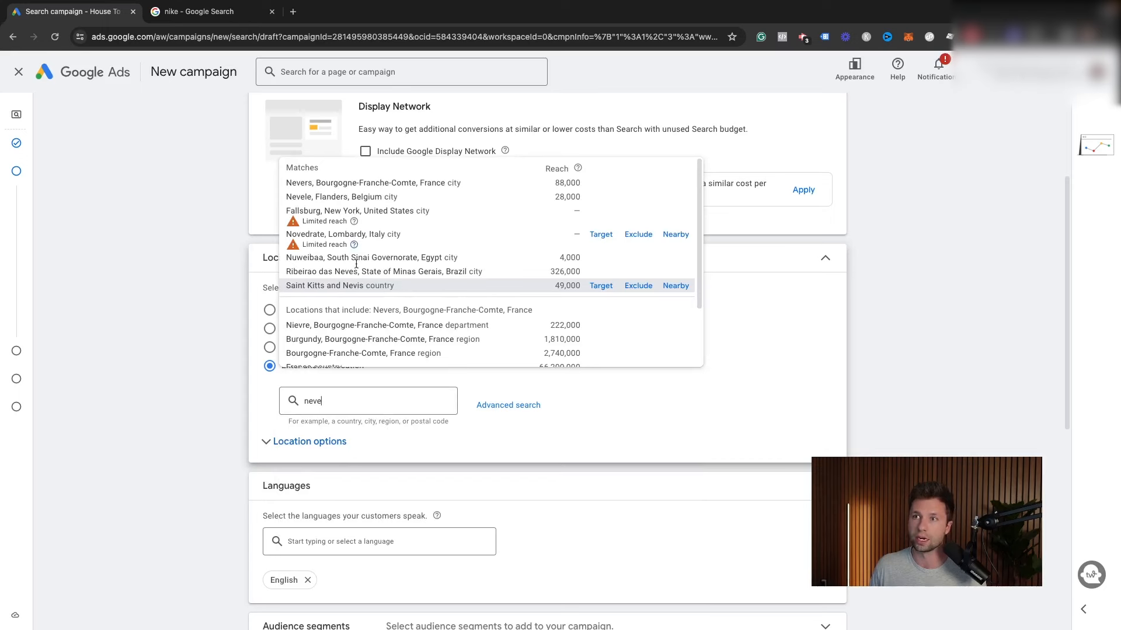
key("BackSpace")
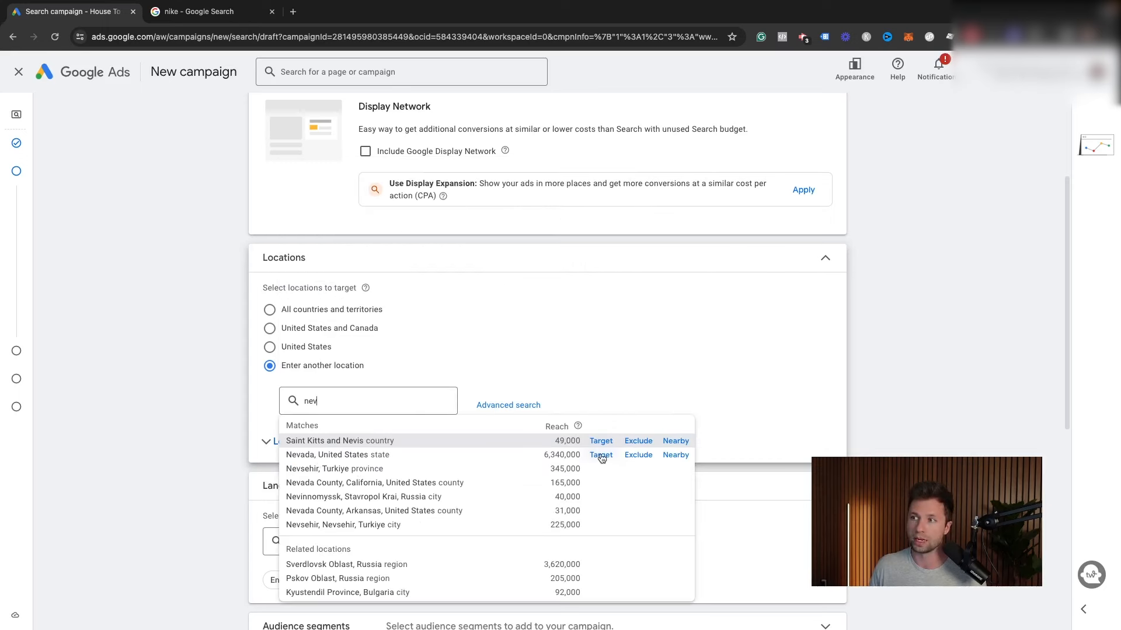
left_click(601, 456)
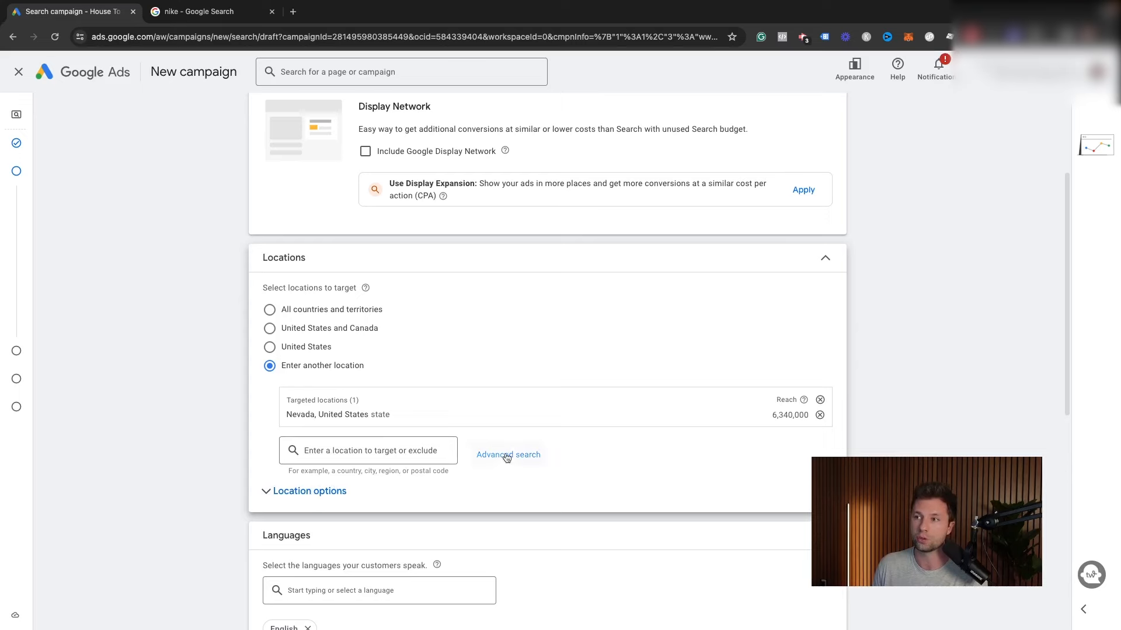
Try radius targeting of 20 mi around Las Vegas, NV in the advanced location search, and discard it
left_click(482, 455)
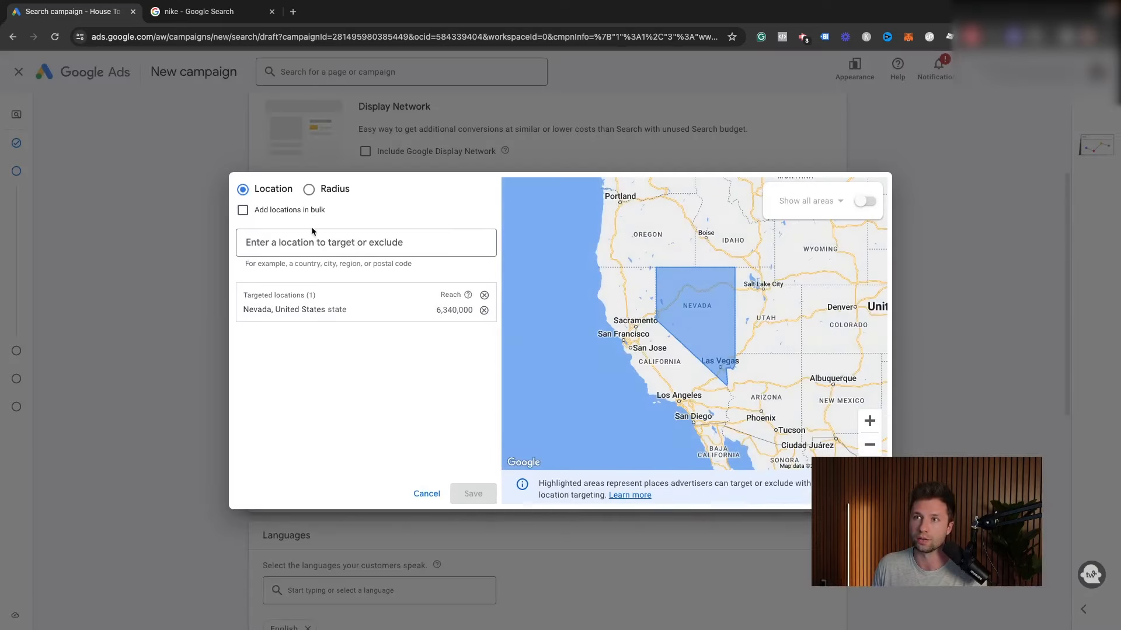
left_click(309, 189)
left_click(361, 243)
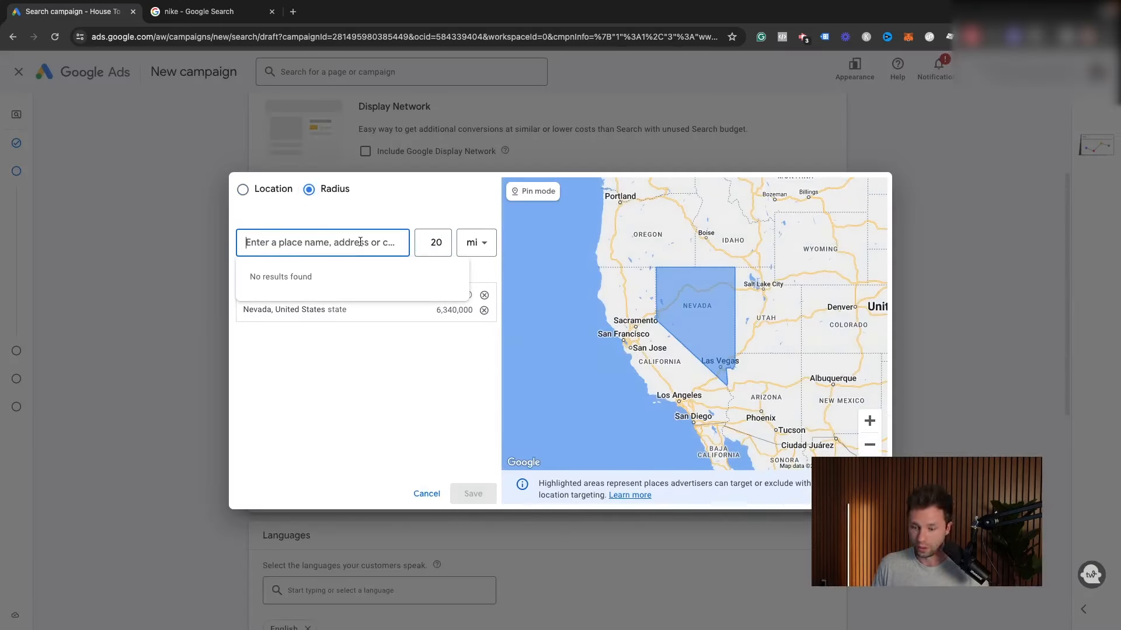
type("las")
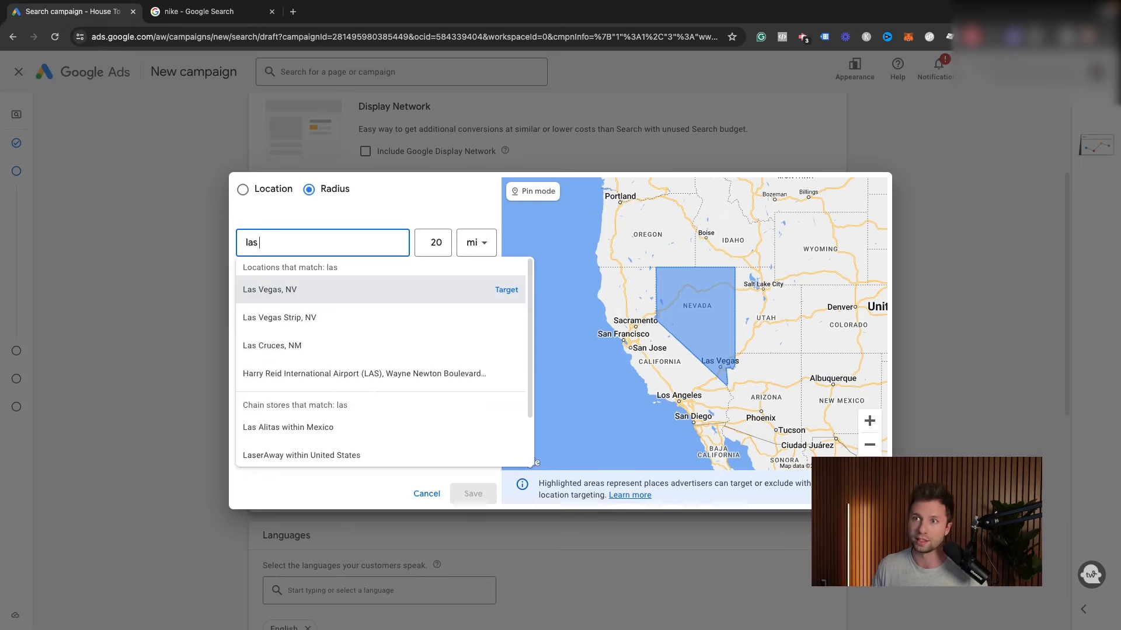
left_click(512, 290)
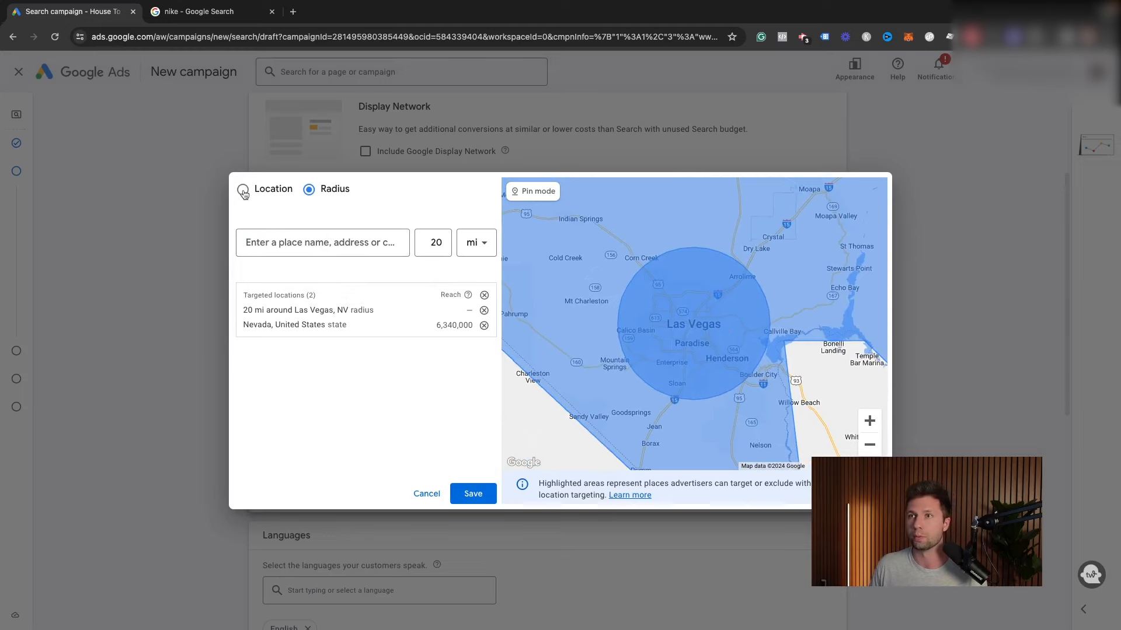
left_click(427, 494)
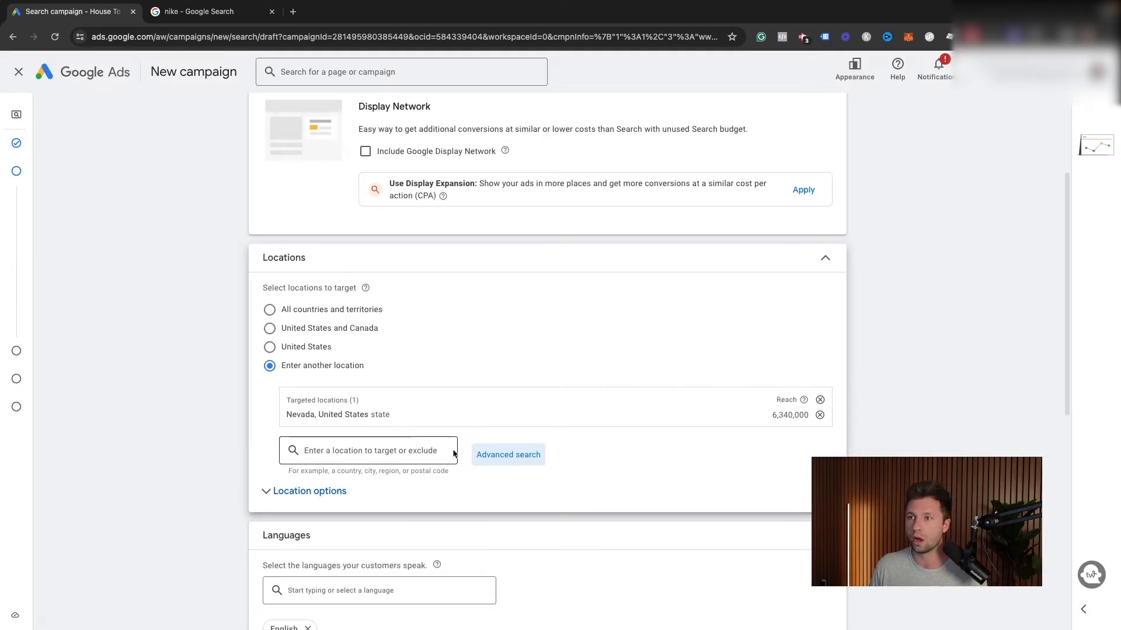
Set the location targeting option to Presence: People in or regularly in your targeted locations
scroll(359, 429, "down", 1)
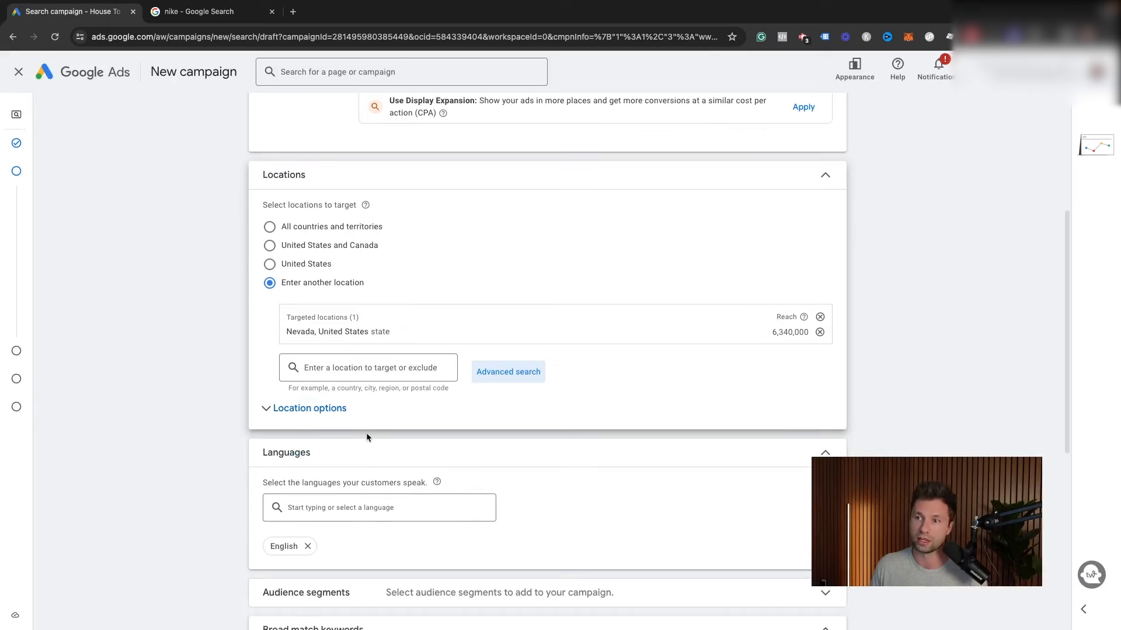
left_click(294, 412)
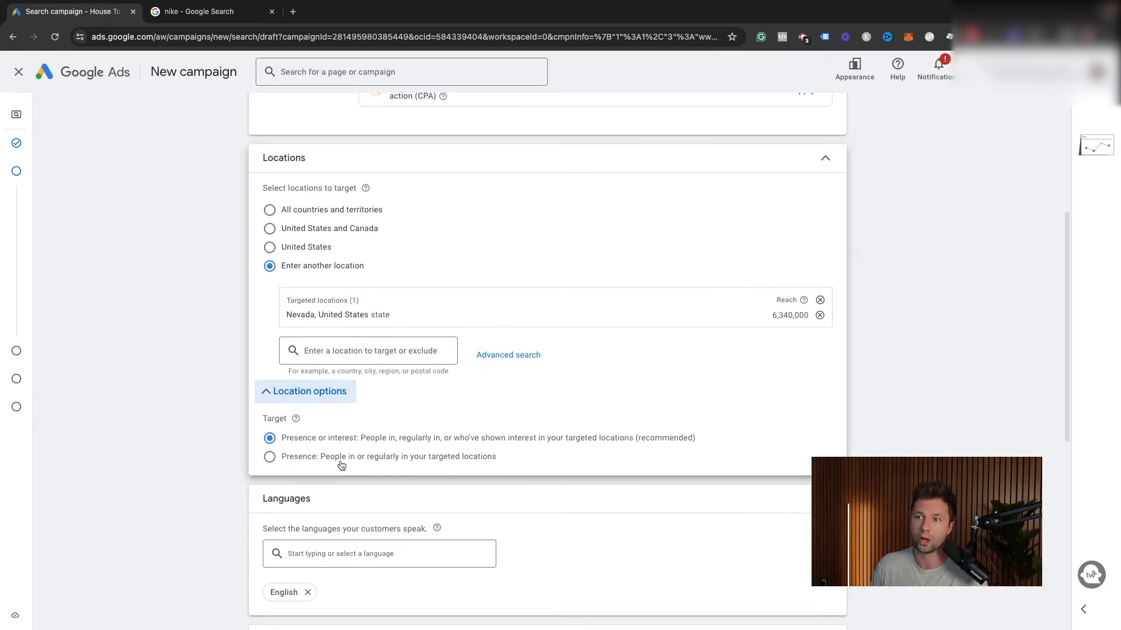
left_click(269, 457)
scroll(341, 429, "down", 1)
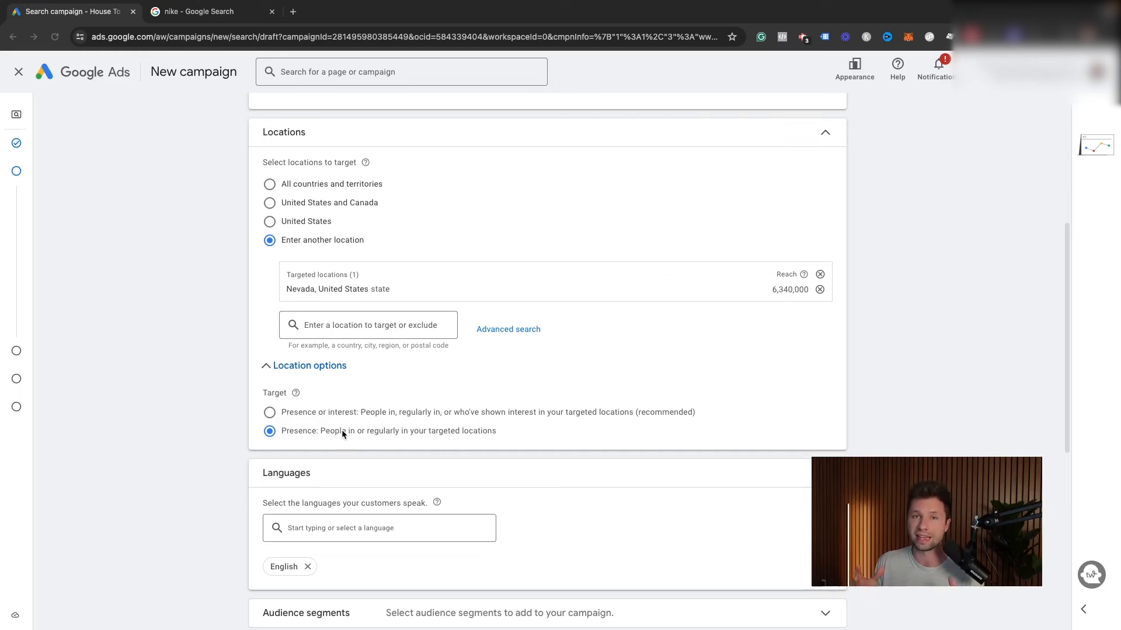
Open the ad schedule in the additional campaign settings, keep ads running all days, and continue to the Keywords and ads stage
scroll(292, 430, "down", 1)
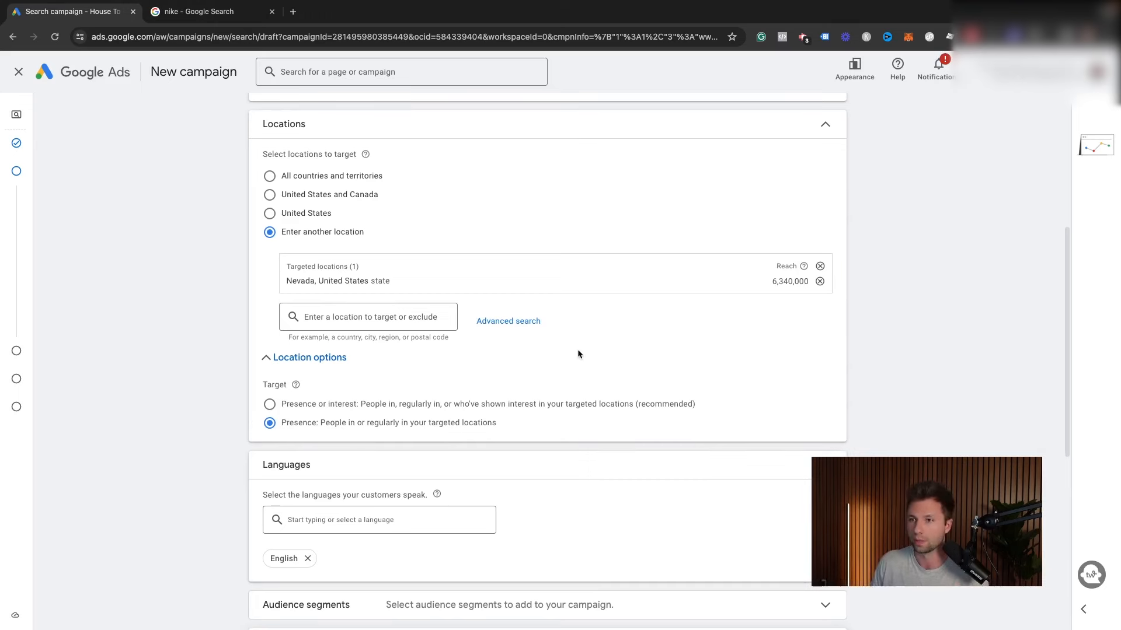
scroll(451, 373, "down", 5)
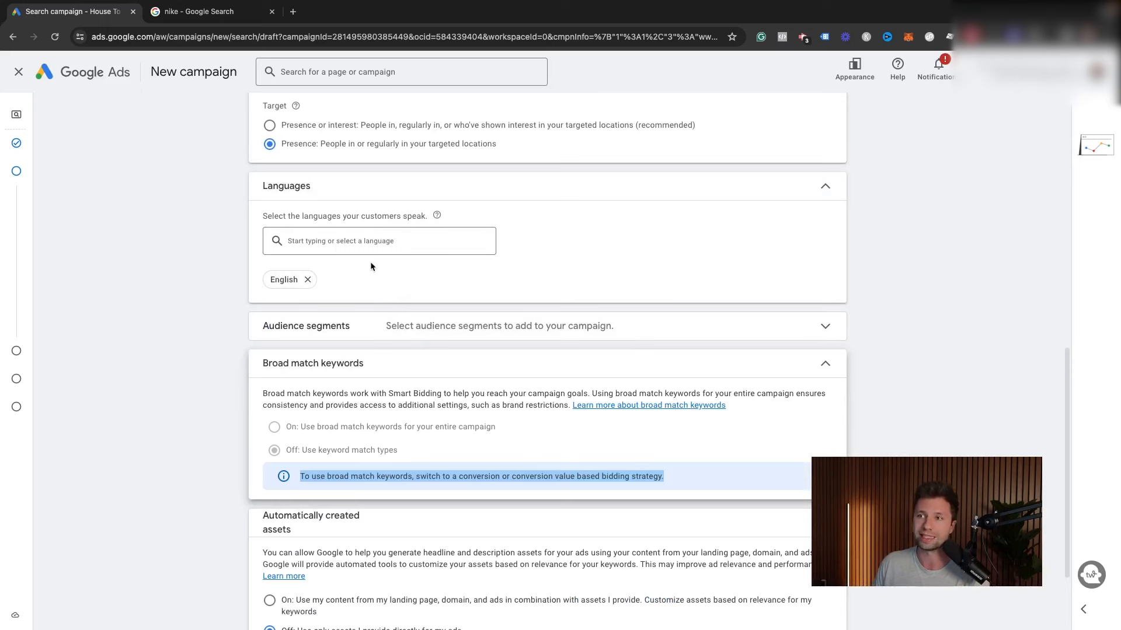
scroll(344, 290, "down", 2)
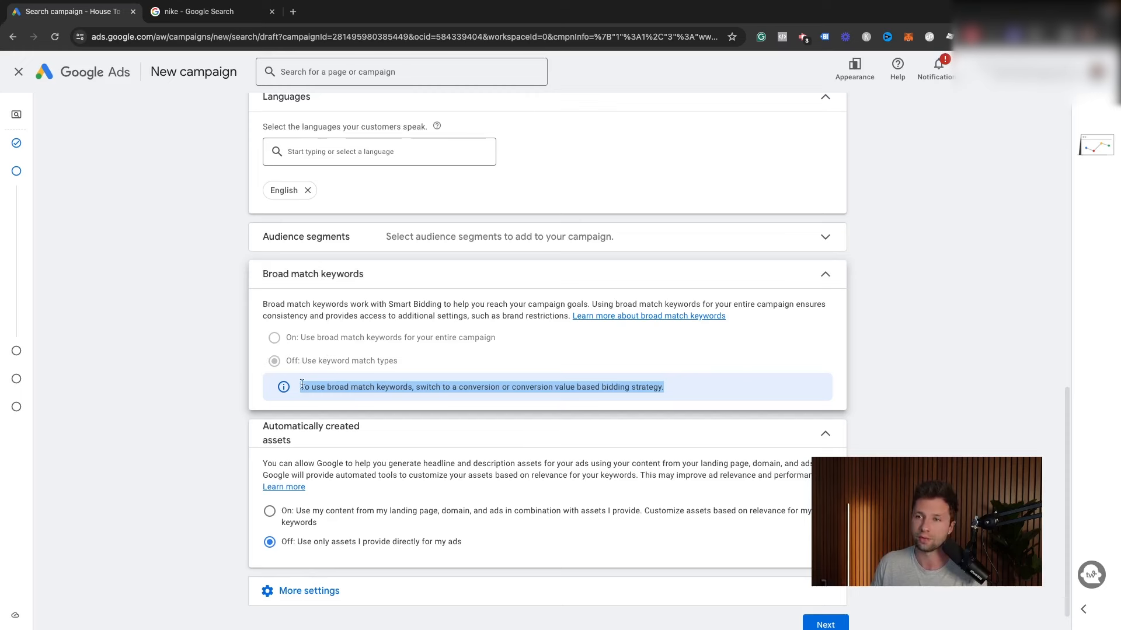
left_click_drag(302, 385, 639, 376)
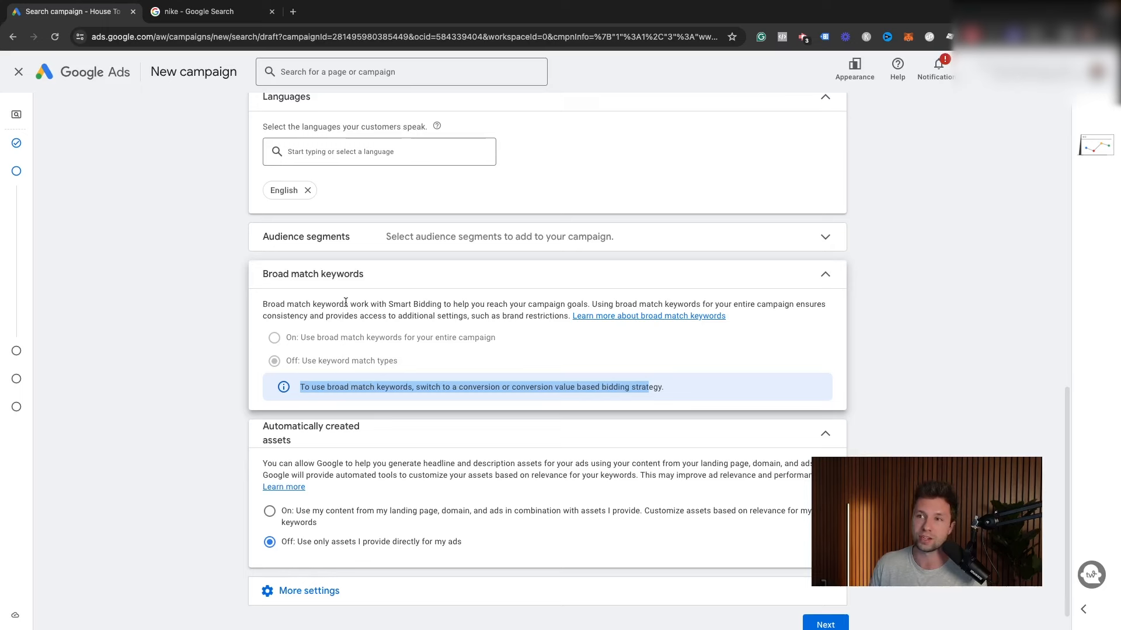
scroll(341, 386, "down", 1)
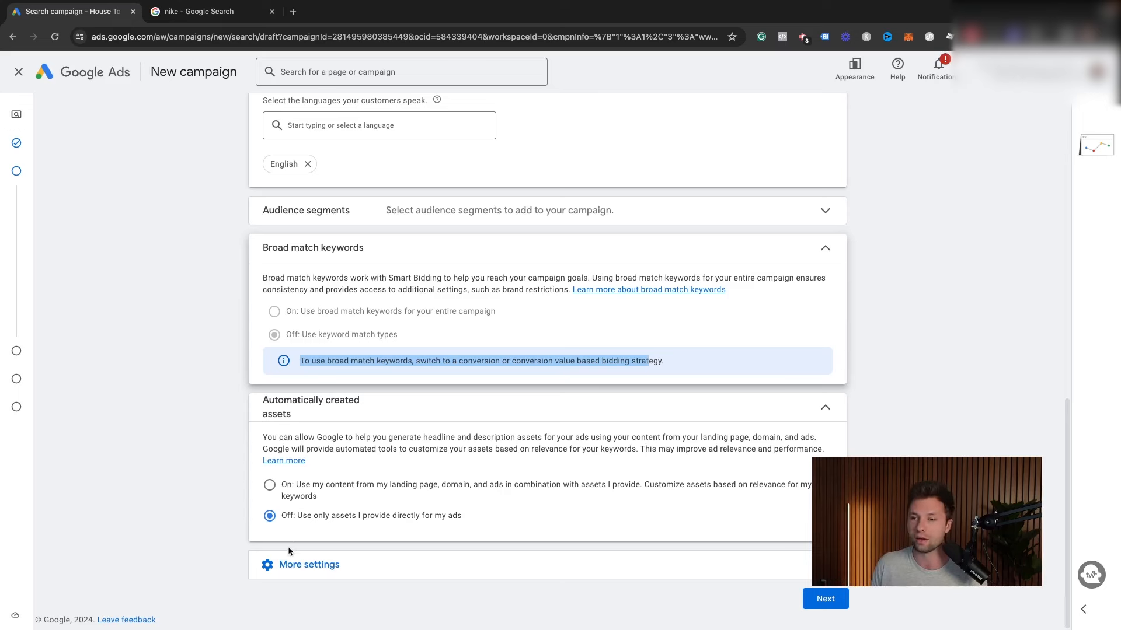
left_click(344, 566)
scroll(215, 472, "down", 3)
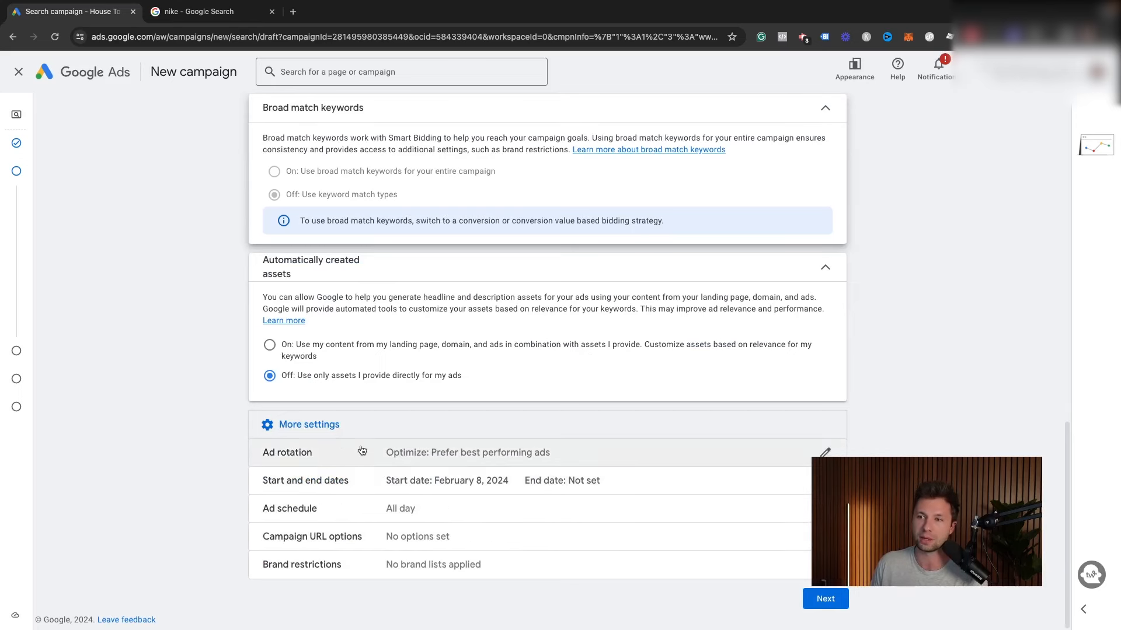
left_click(442, 510)
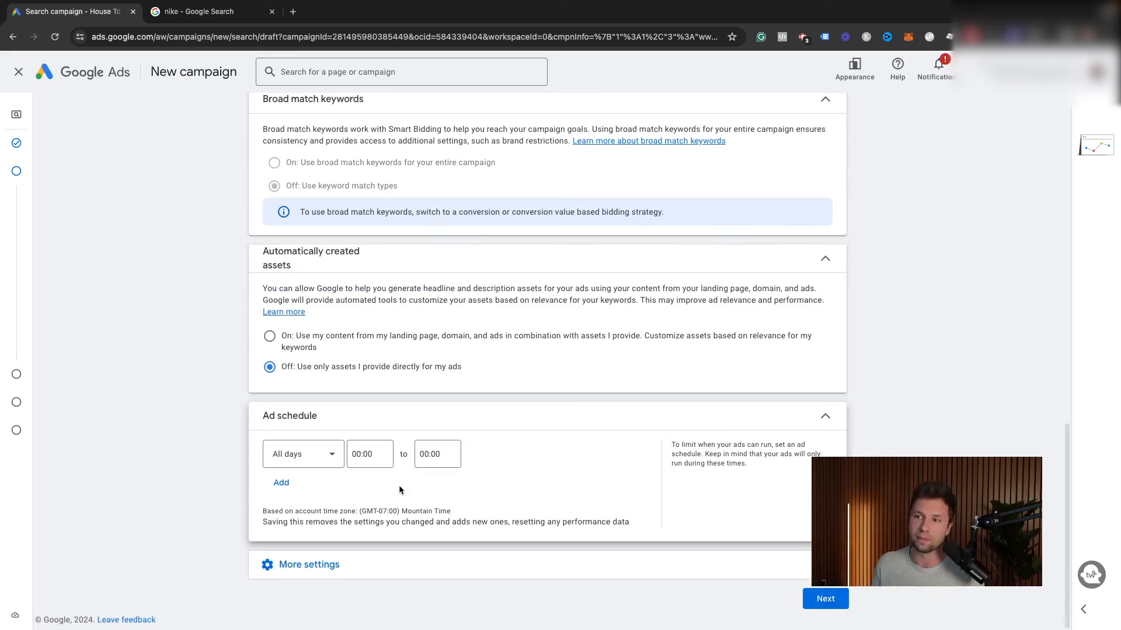
left_click(370, 454)
left_click(202, 445)
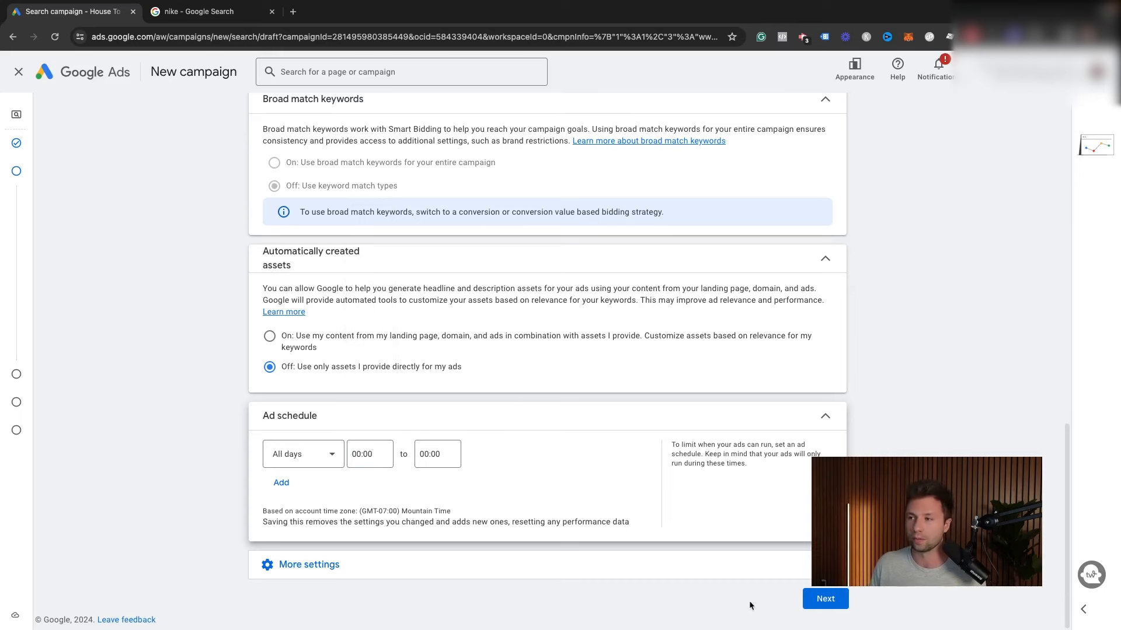
left_click(820, 606)
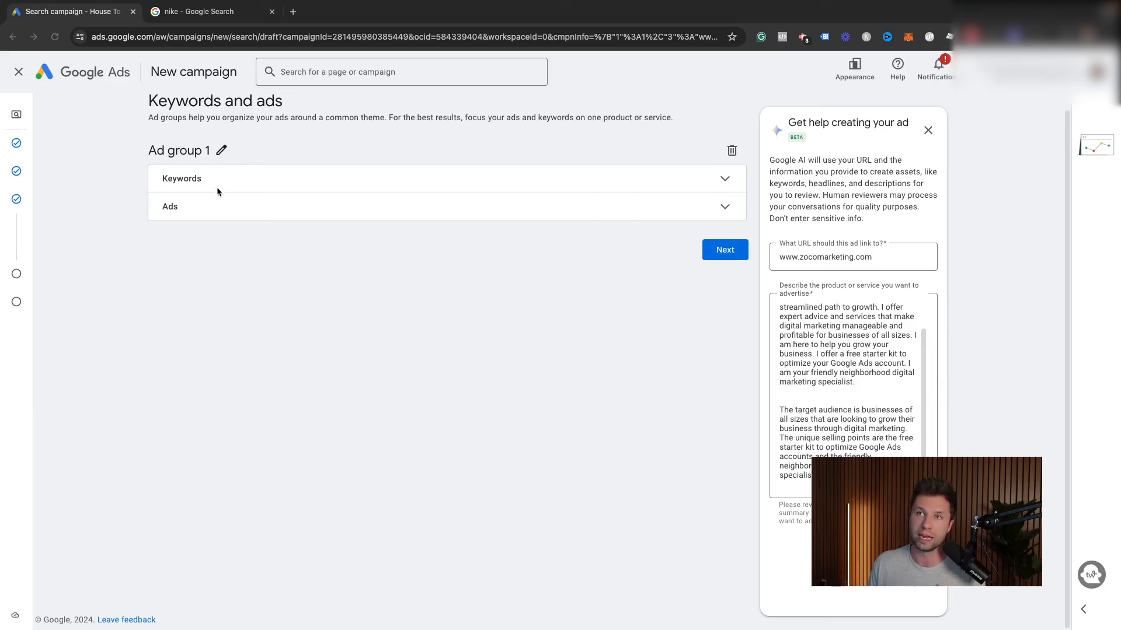
Rename Ad group 1 as Marketing Agency
left_click(221, 150)
left_click_drag(220, 151, 158, 149)
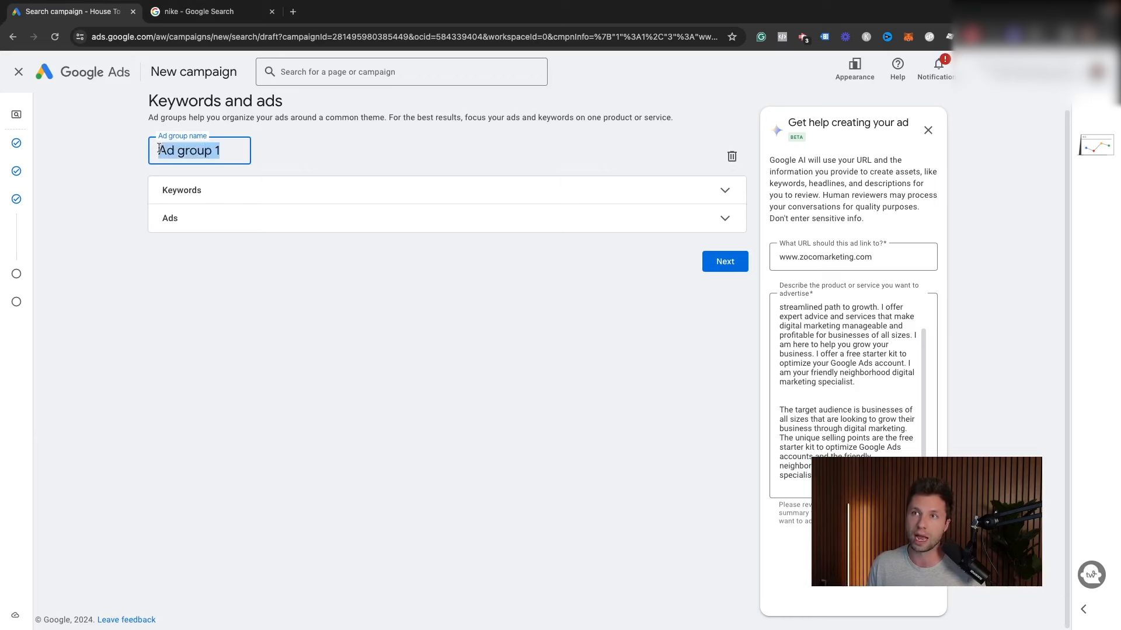
key("BackSpace")
type("Marketing ")
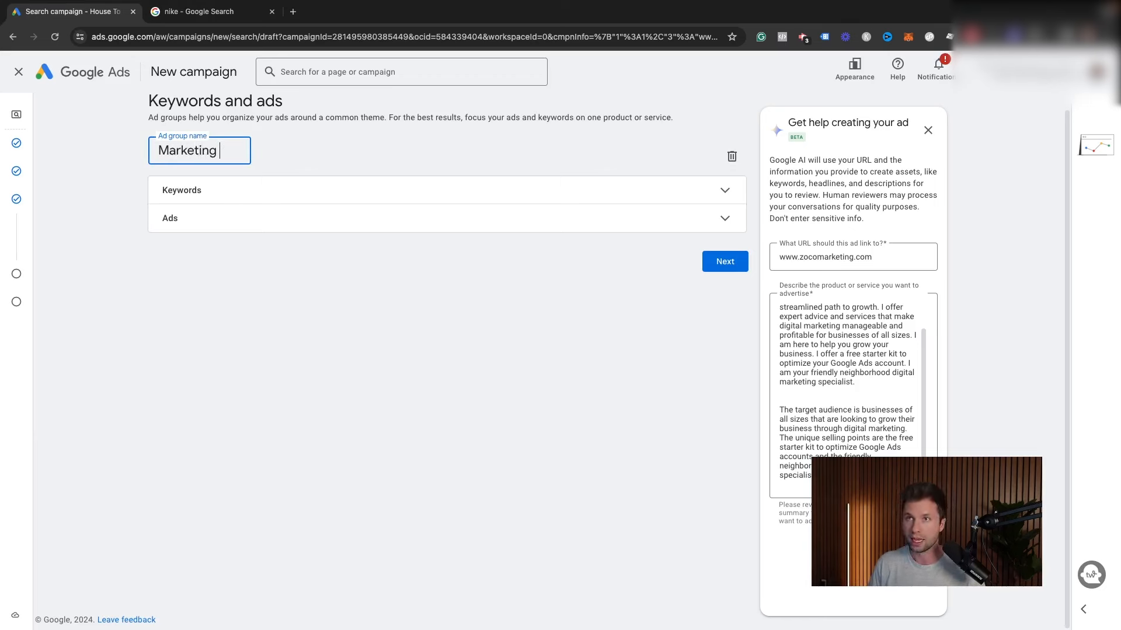
type("G")
key("BackSpace")
type("AGe")
key("BackSpace")
key("BackSpace")
type("g")
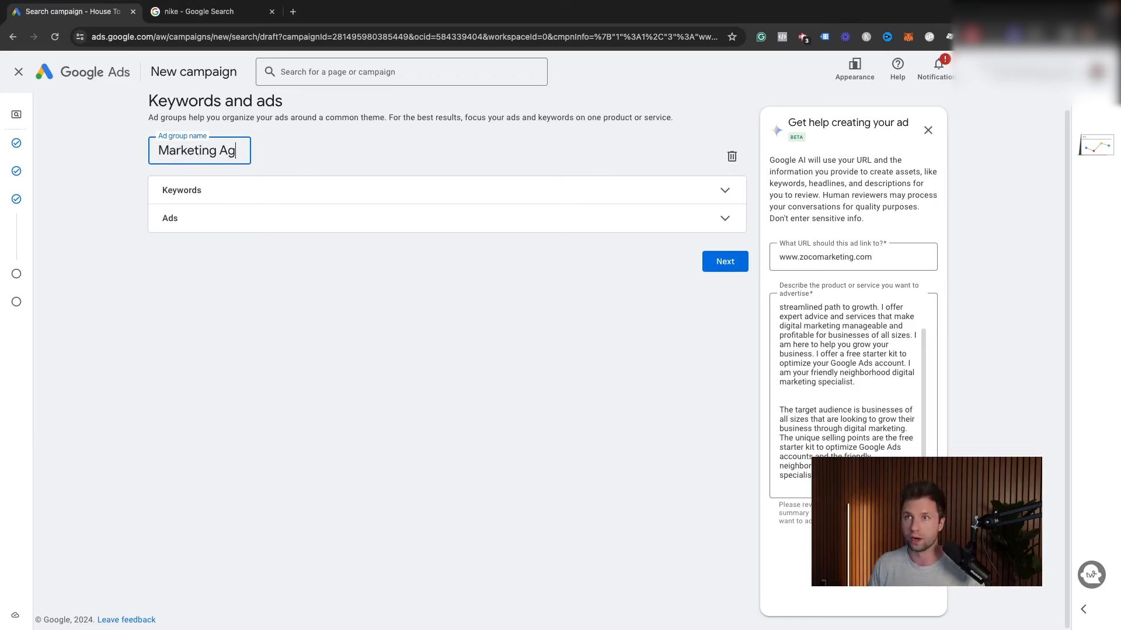
type("ency")
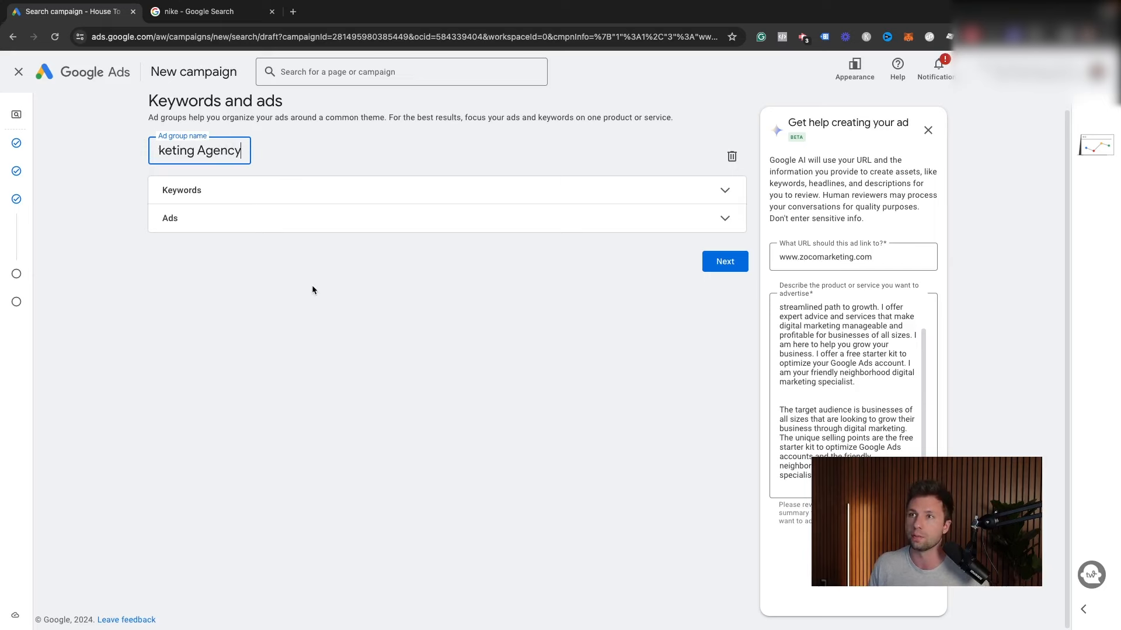
left_click(312, 288)
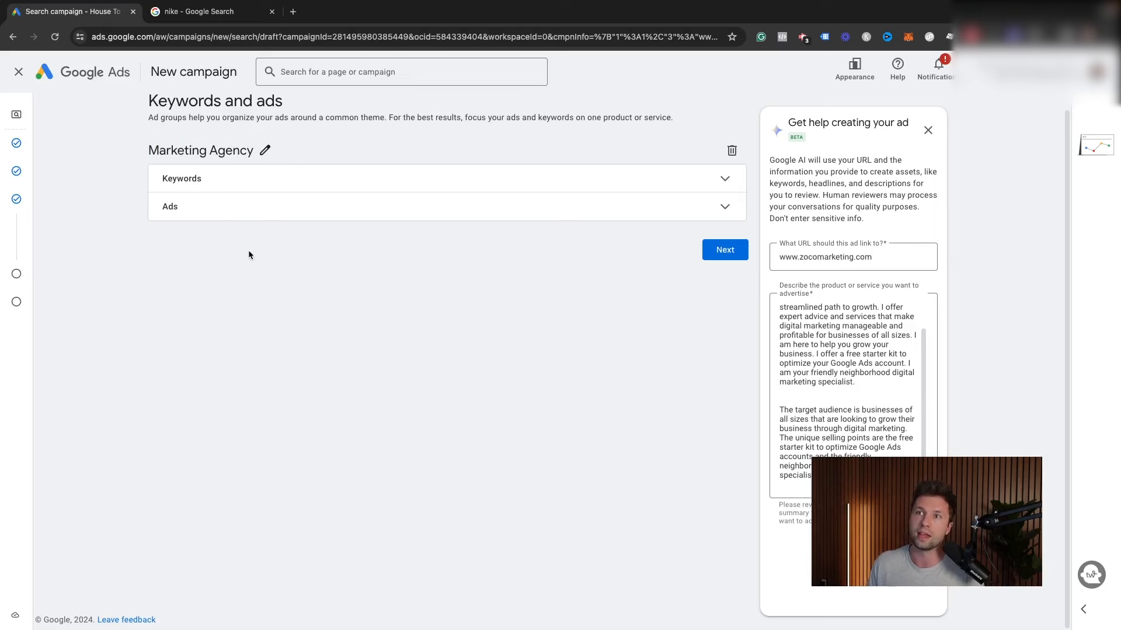
left_click(713, 182)
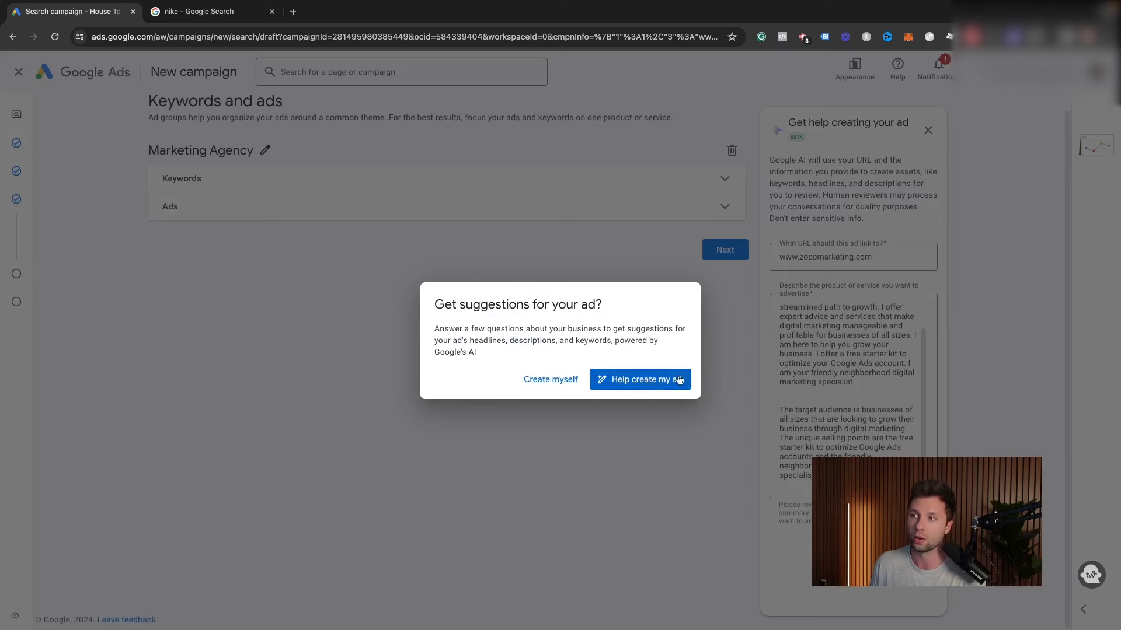
left_click(657, 376)
left_click_drag(889, 255, 775, 256)
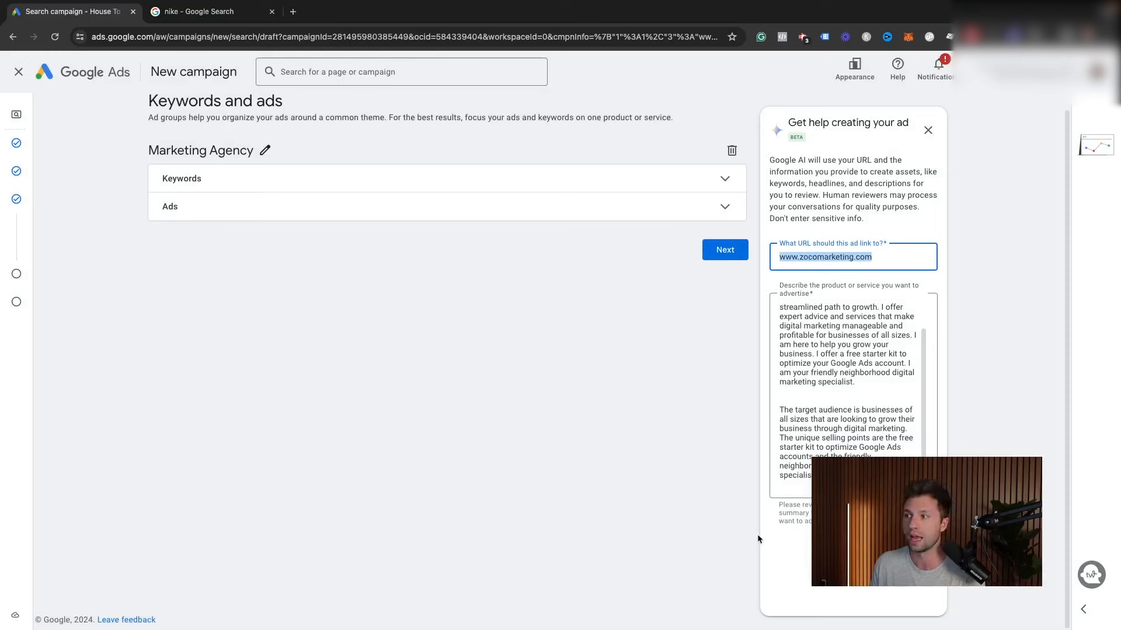
left_click(726, 522)
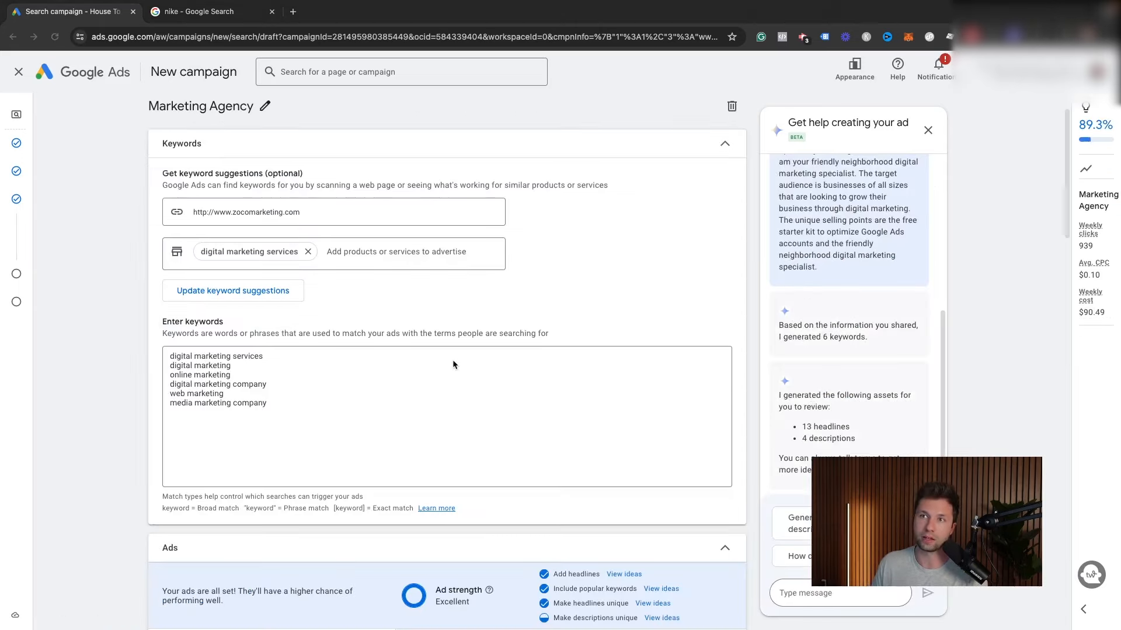
scroll(401, 363, "down", 5)
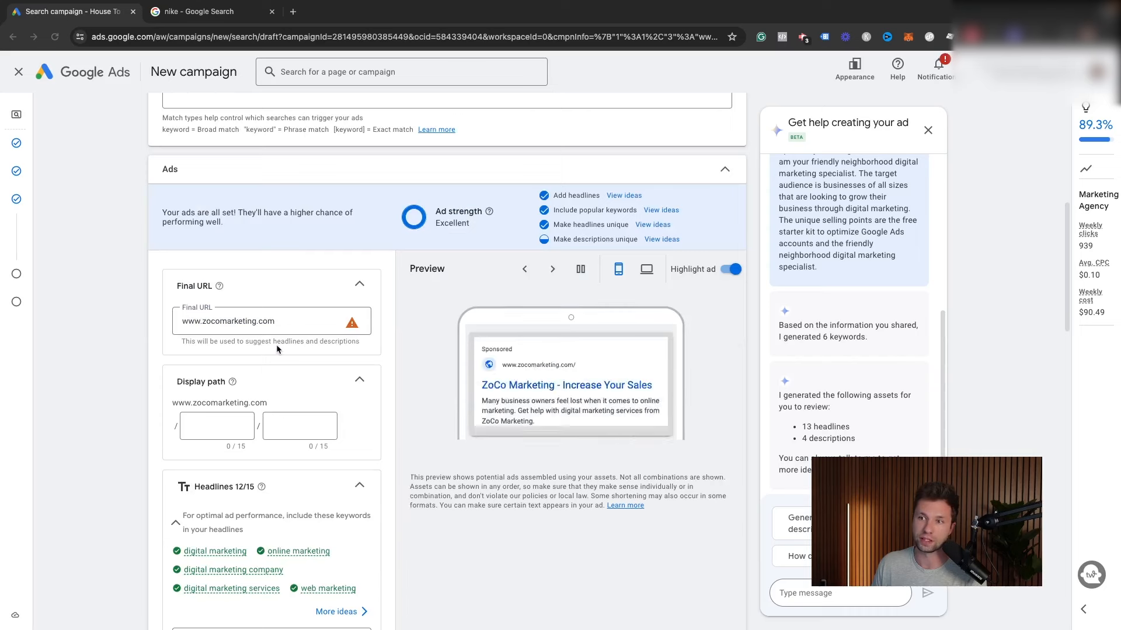
scroll(277, 345, "up", 7)
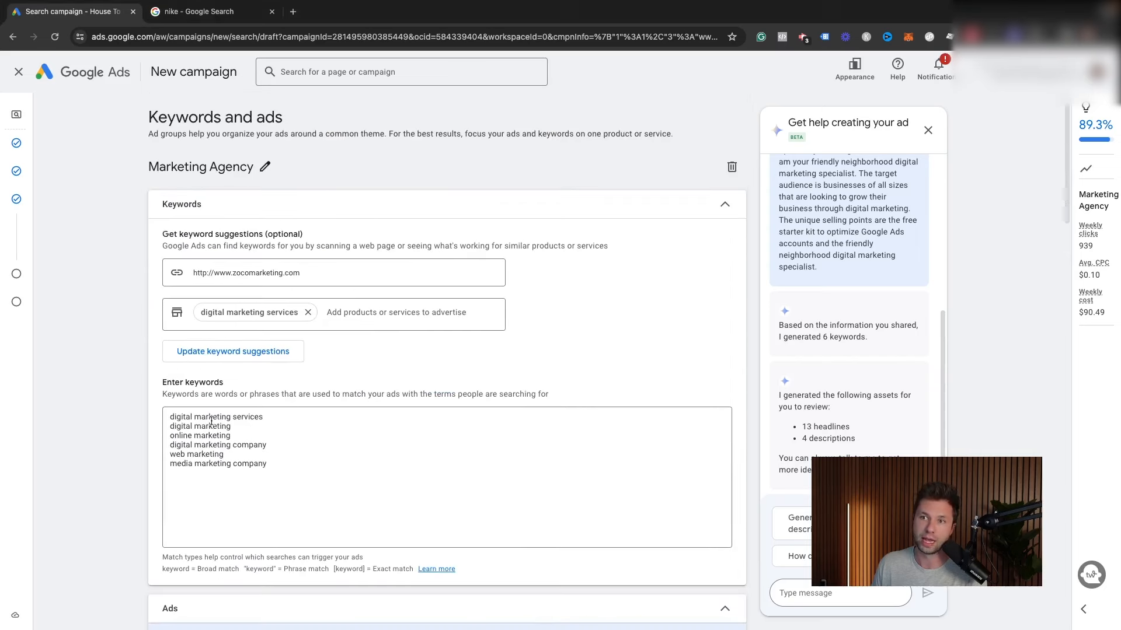
Examine the generated keywords, the match type notations, and the help article comparing broad, phrase and exact match
left_click(221, 428)
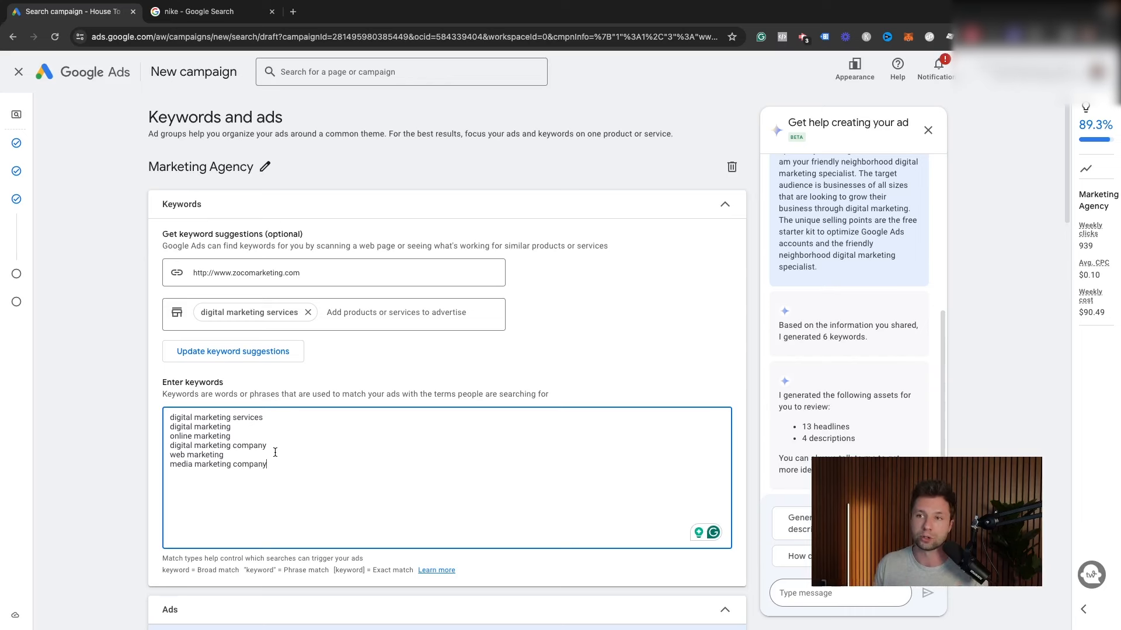
scroll(341, 500, "down", 1)
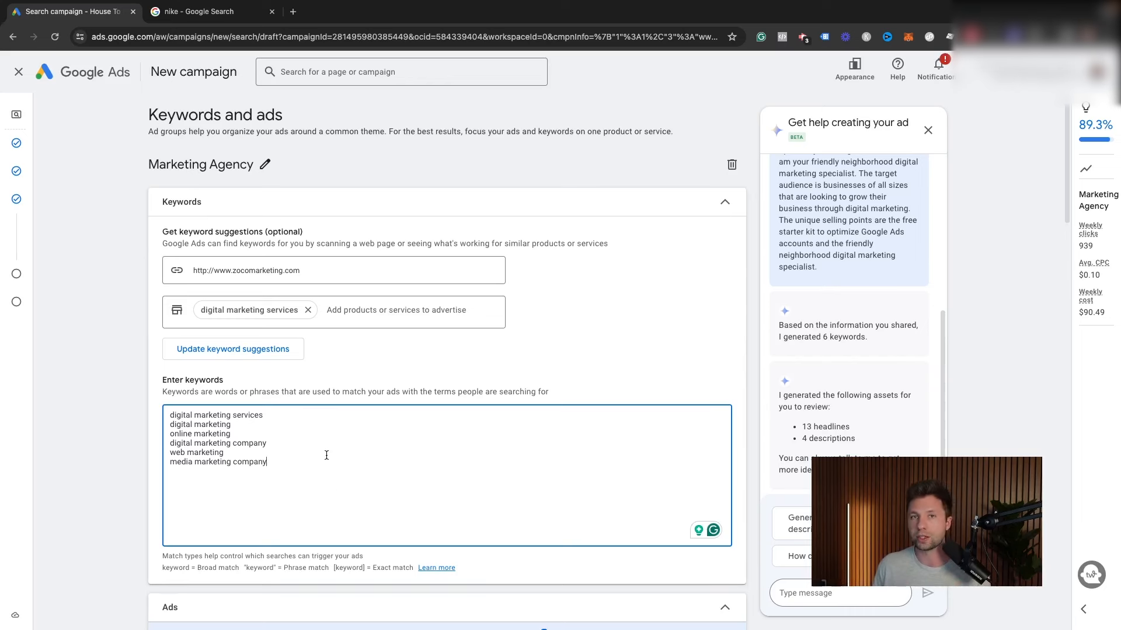
scroll(329, 458, "down", 3)
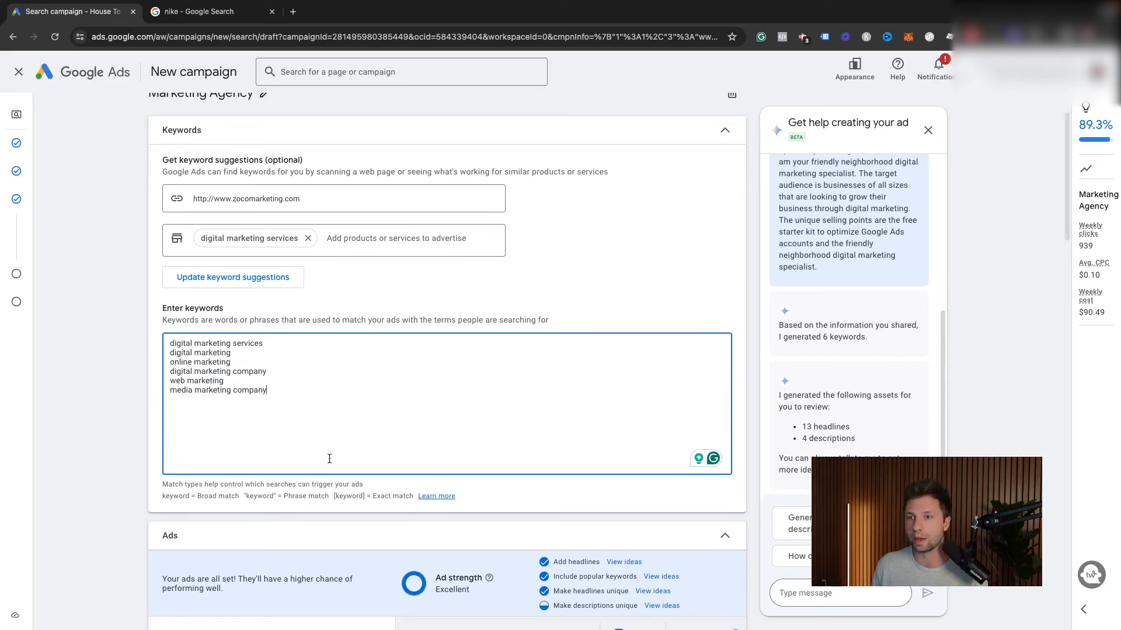
left_click_drag(163, 476, 394, 476)
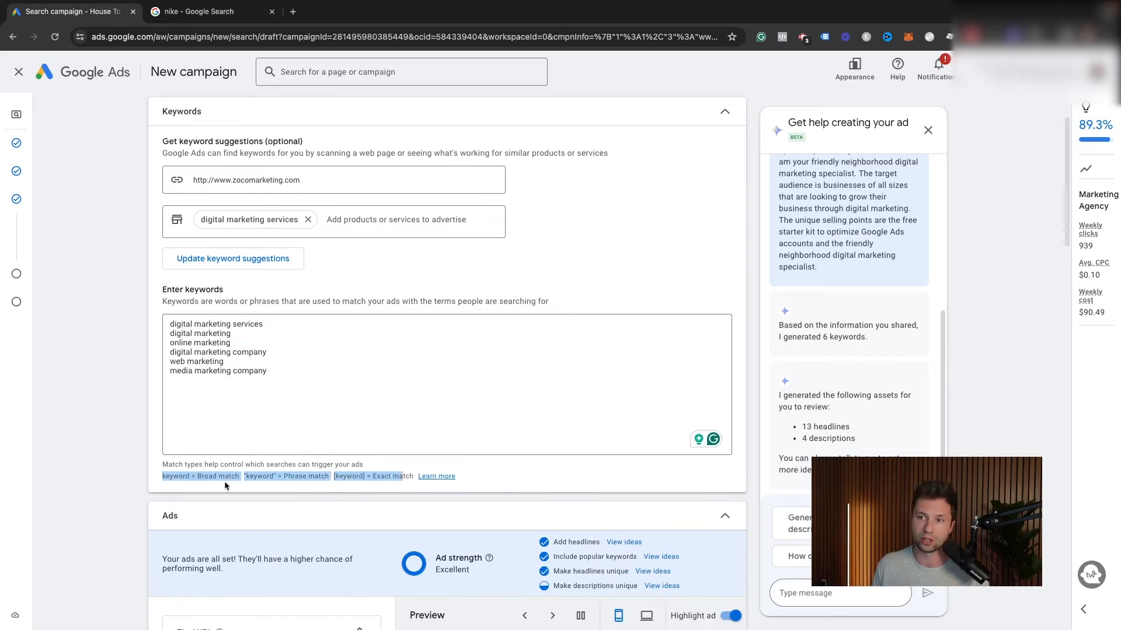
left_click(204, 479)
left_click_drag(203, 477, 389, 476)
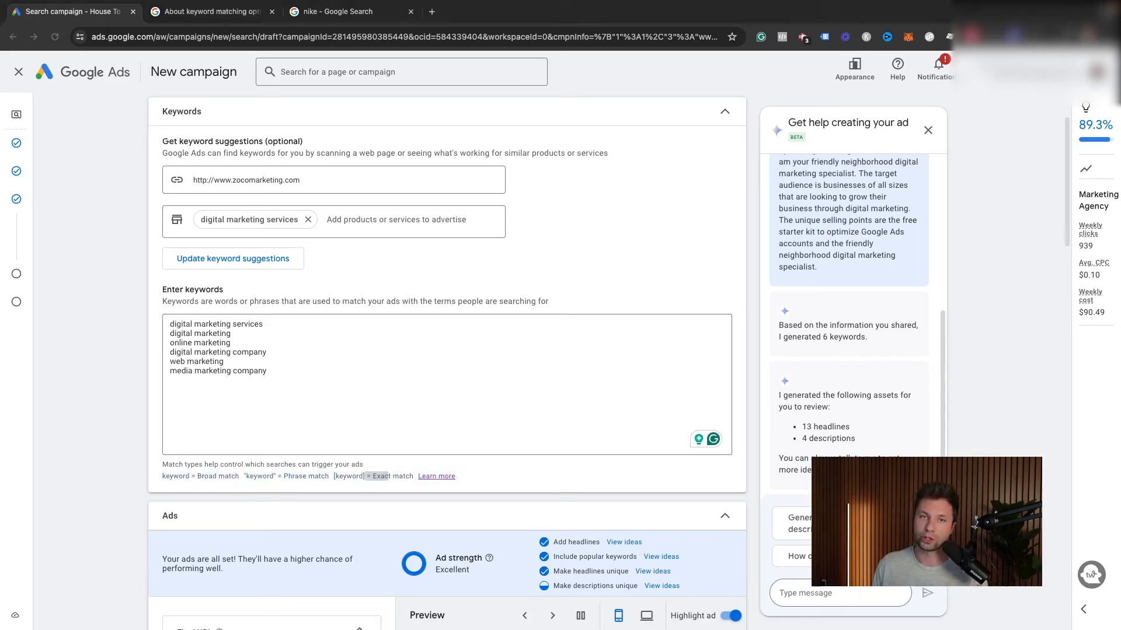
left_click(216, 12)
scroll(309, 276, "down", 1)
scroll(310, 279, "down", 1)
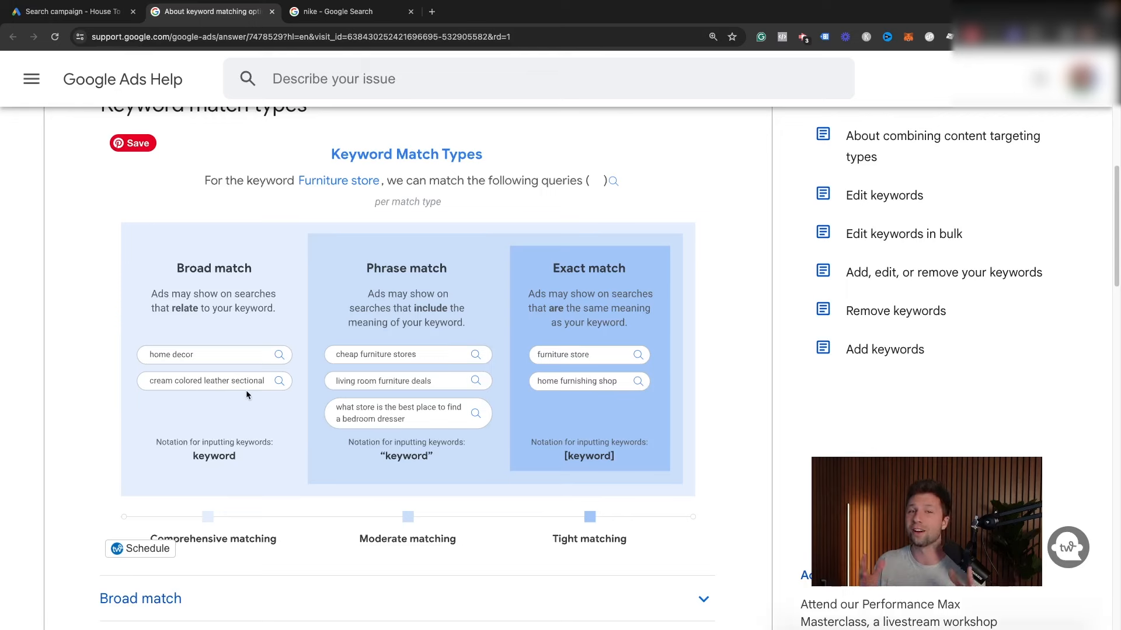
scroll(246, 391, "down", 1)
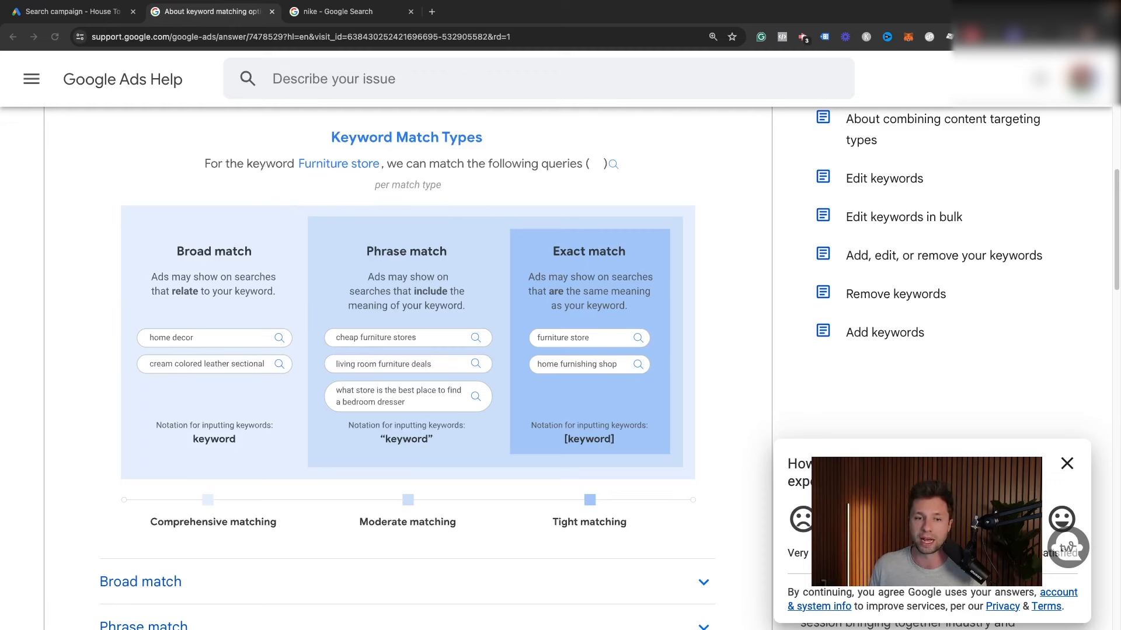
Return to the campaign draft, convert the keywords to phrase match by enclosing each in quotation marks, and remove the web marketing keyword
left_click(74, 11)
left_click_drag(244, 477, 318, 477)
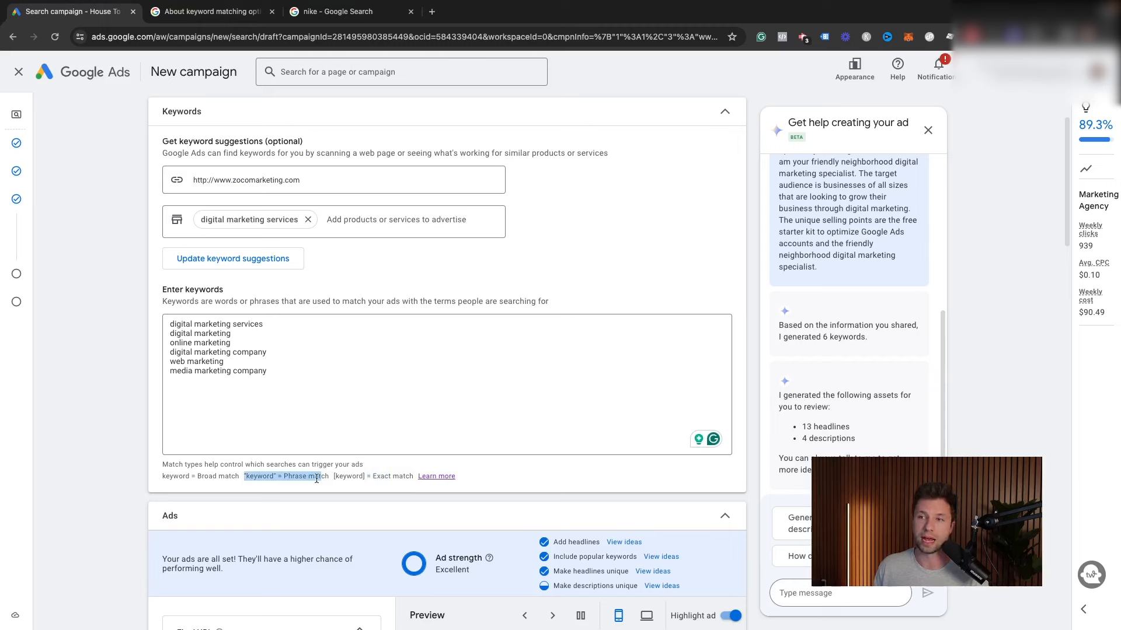
left_click(241, 454)
left_click(169, 324)
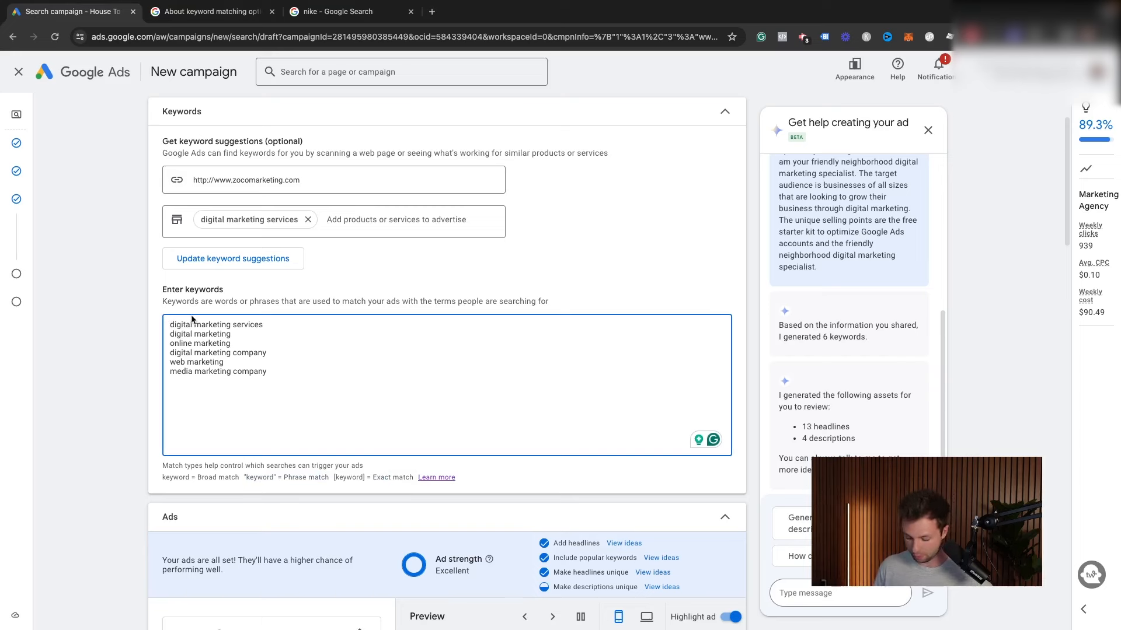
type("\"")
left_click(281, 325)
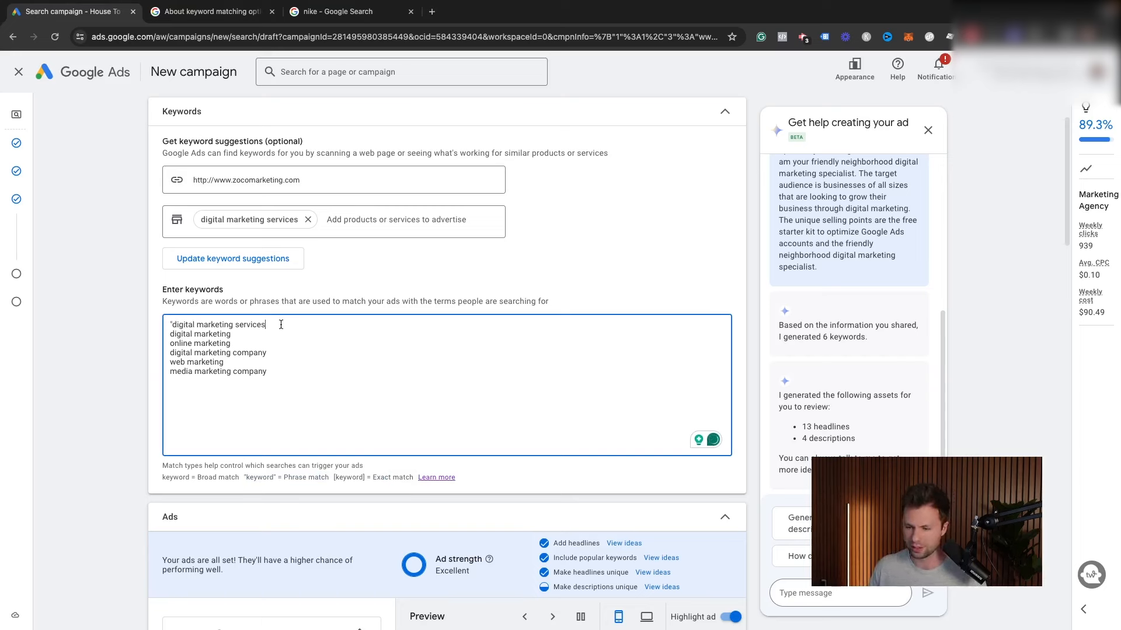
type("\" ")
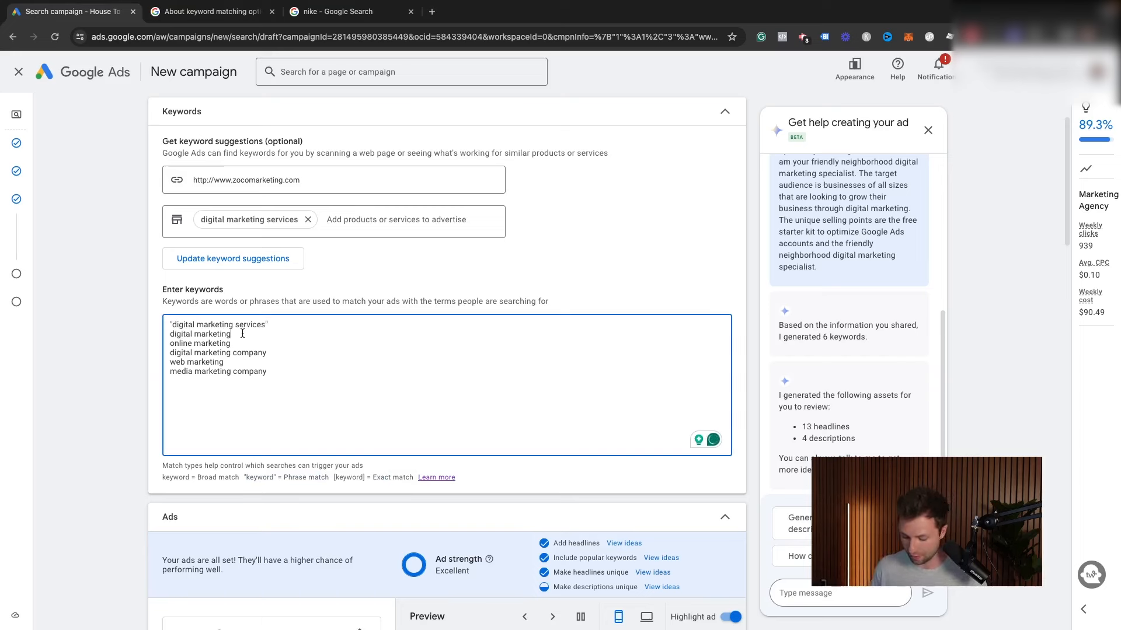
type("\"")
key("super+Left")
type("\"")
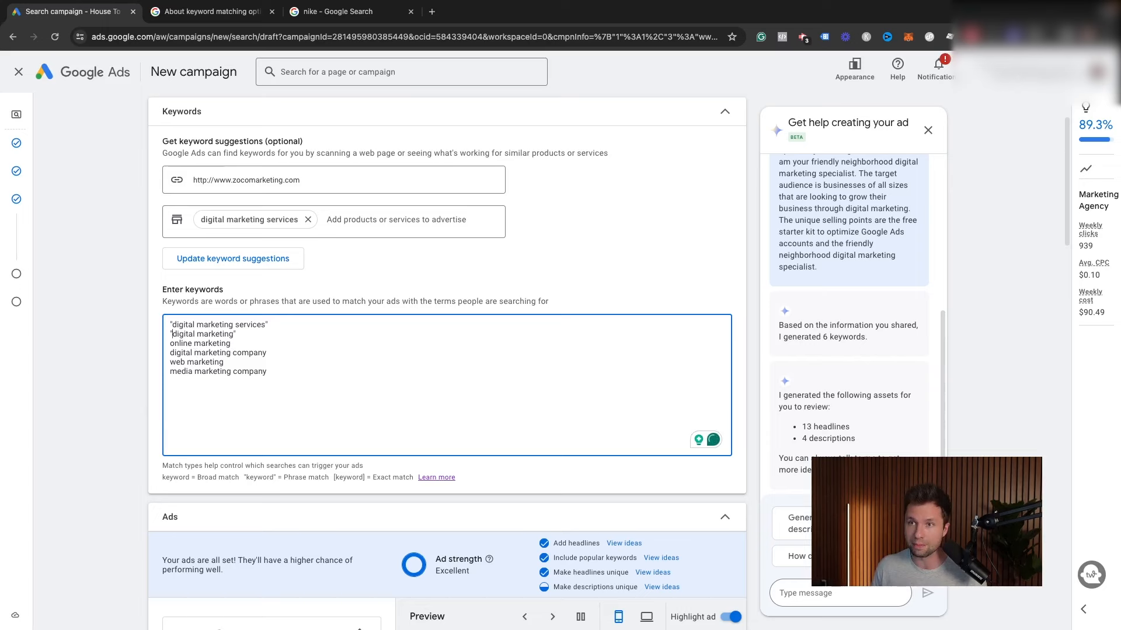
left_click(233, 343)
type("\"")
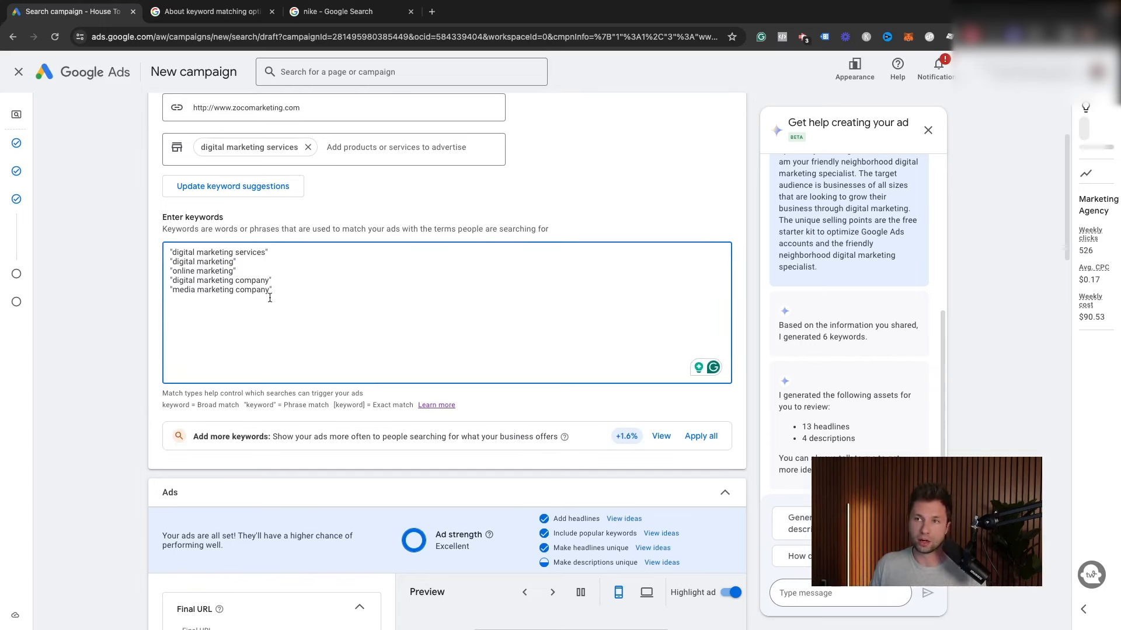
type("\"")
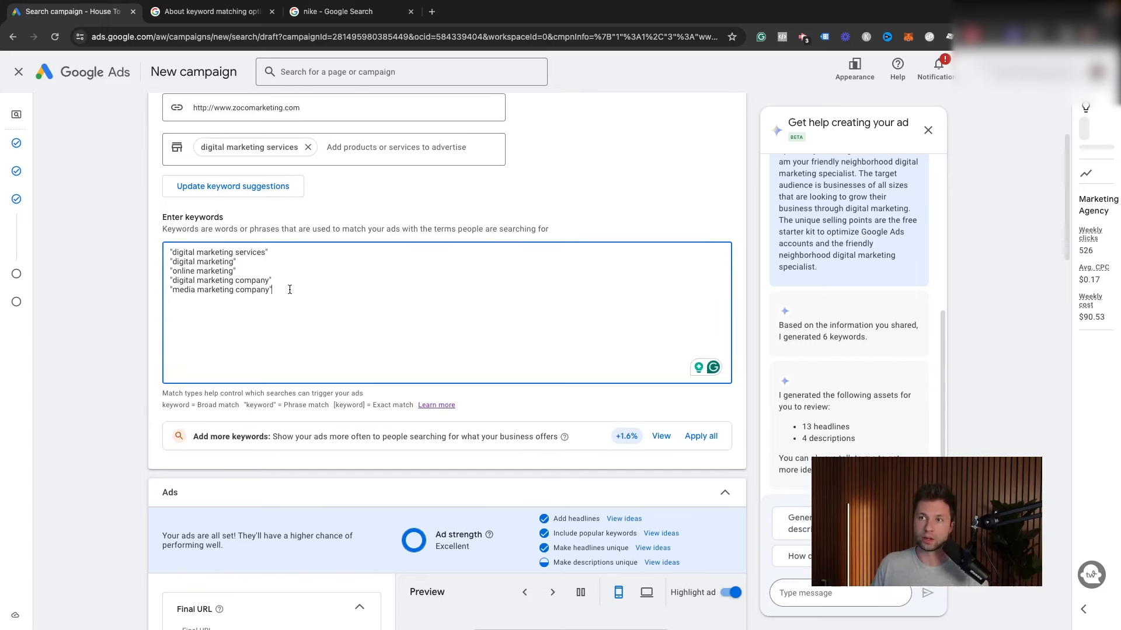
Convert the media marketing company keyword to exact match by enclosing it in square brackets
left_click_drag(273, 290, 164, 252)
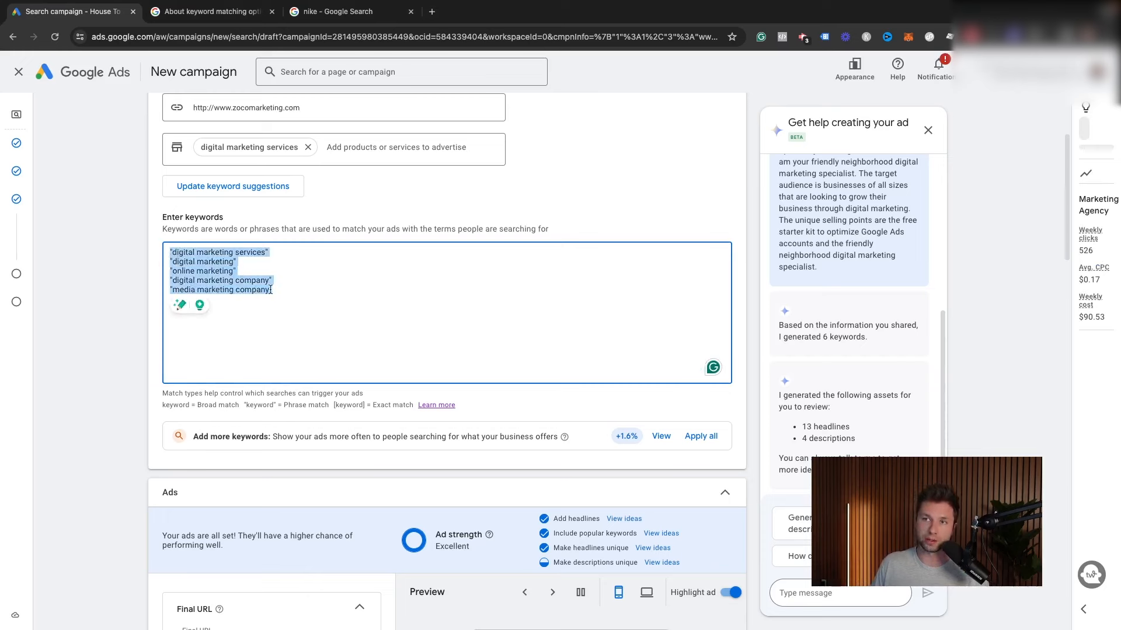
left_click(270, 289)
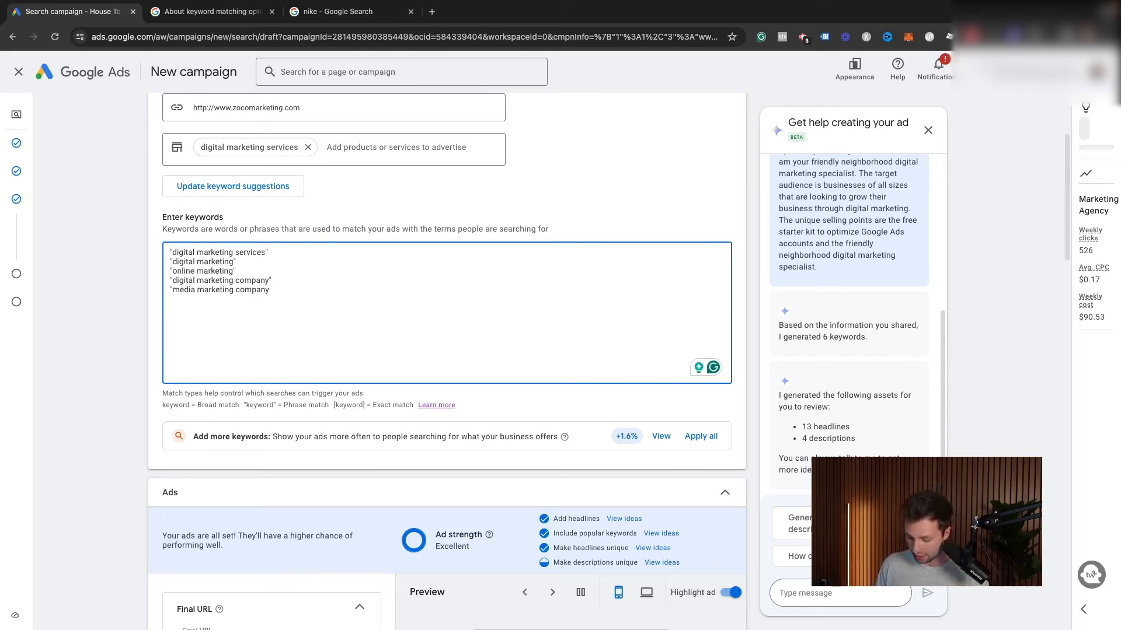
type("\"")
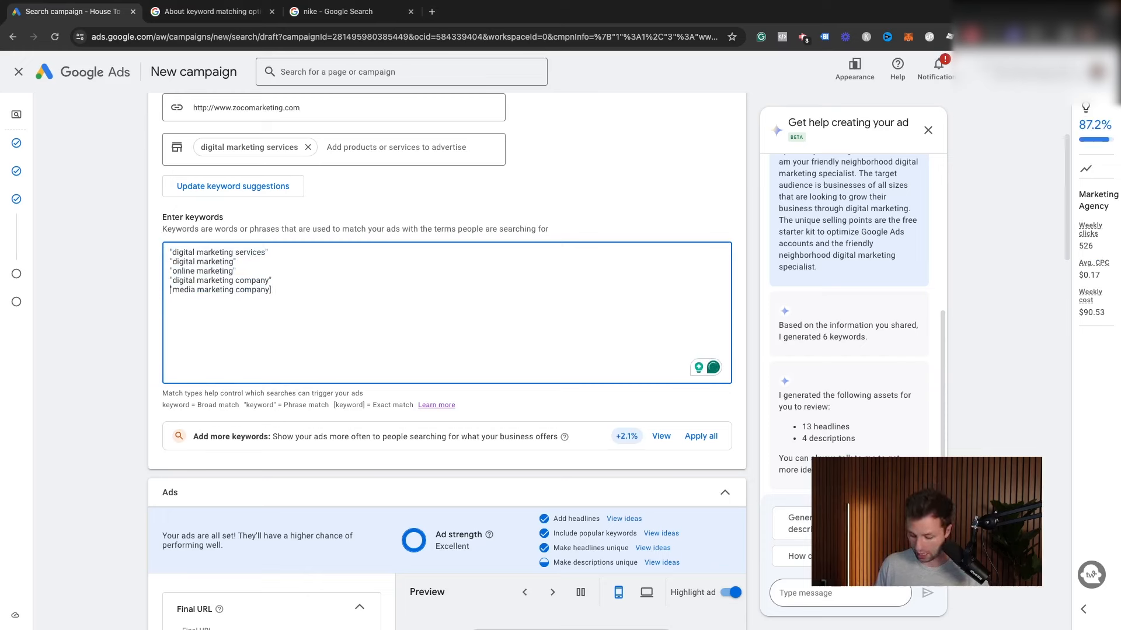
key("BackSpace")
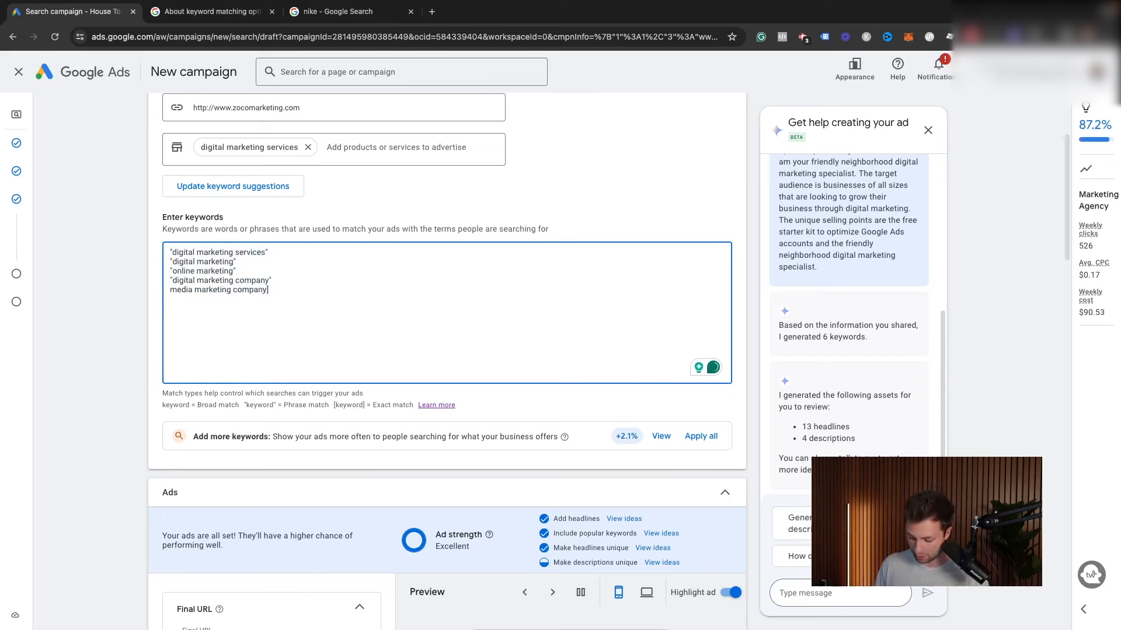
type("[")
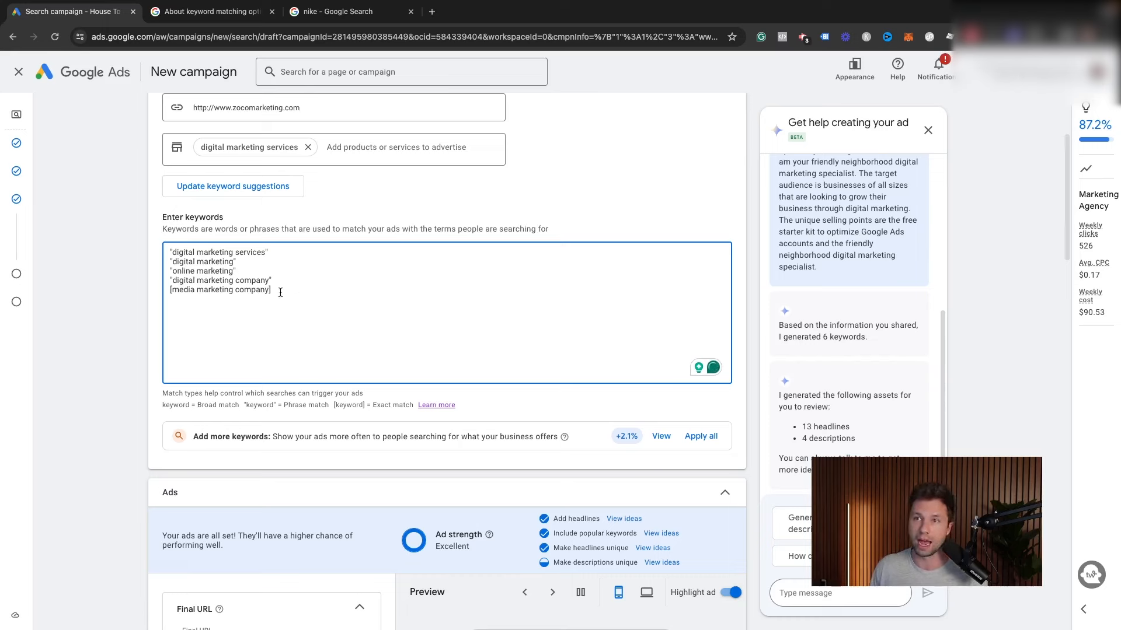
Return the media marketing company keyword to phrase match by replacing its square brackets with quotation marks
key("BackSpace")
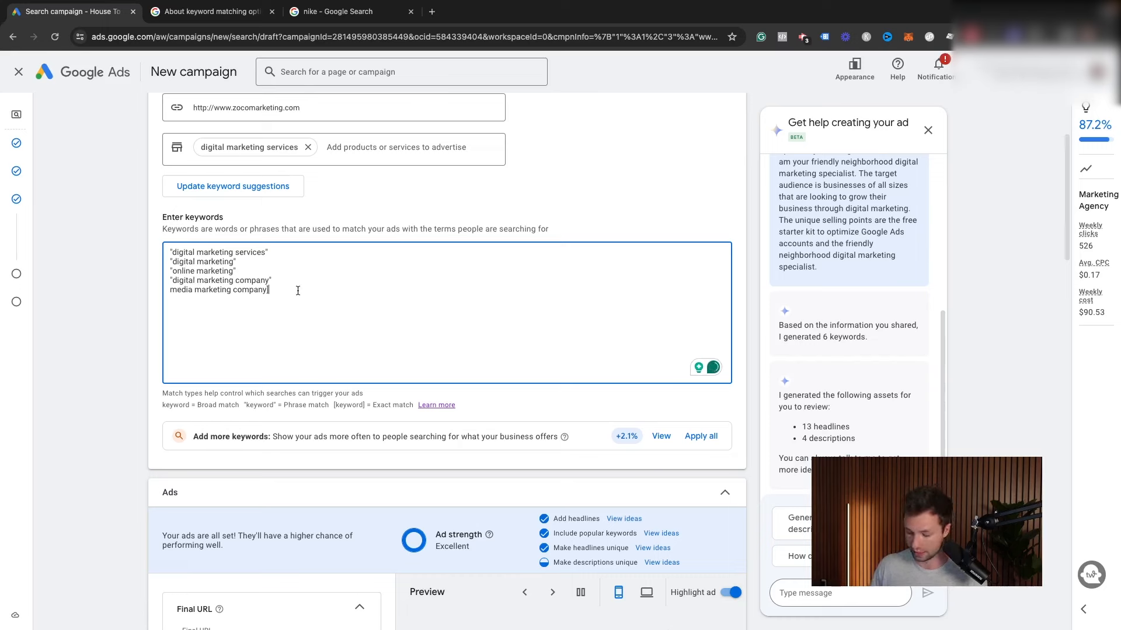
type("\"")
key("End")
type("\"")
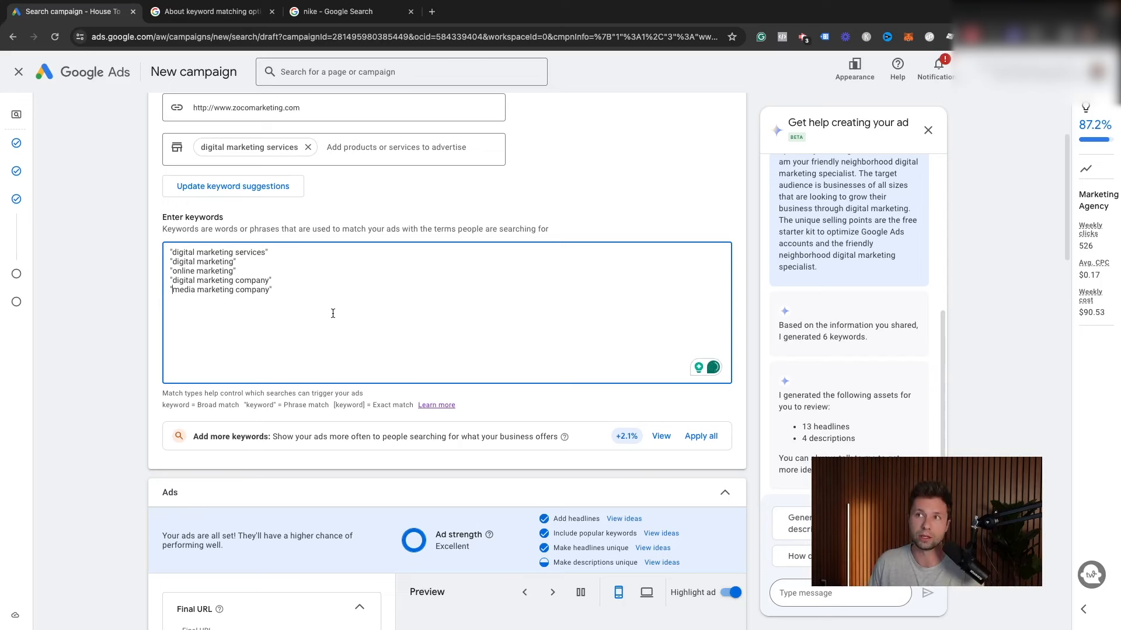
scroll(333, 313, "down", 6)
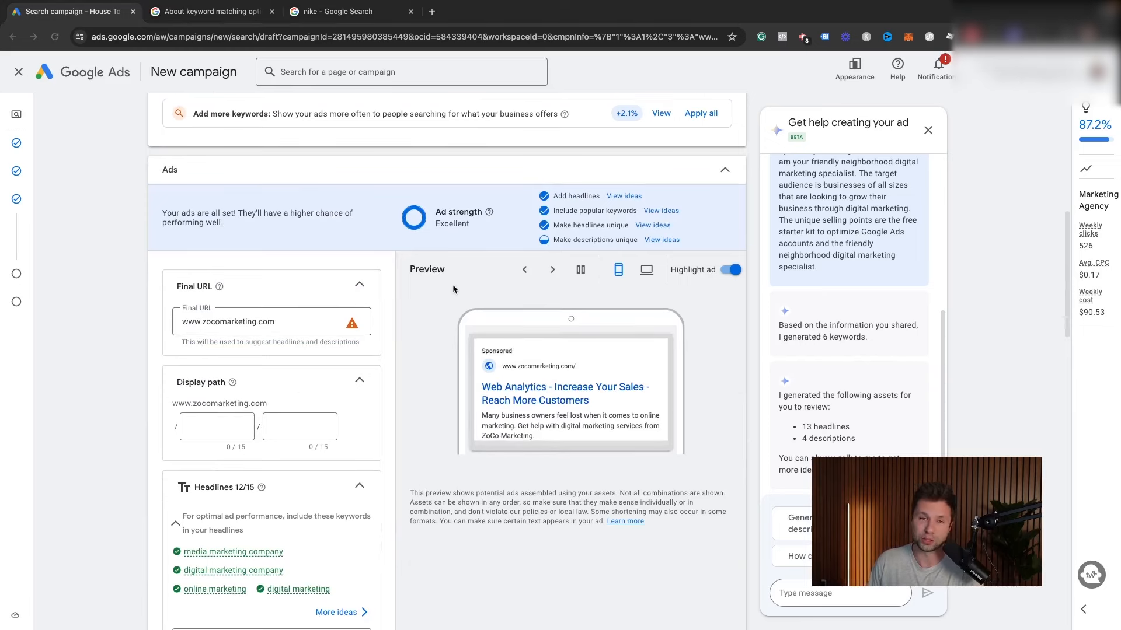
scroll(453, 292, "down", 6)
scroll(280, 367, "down", 5)
scroll(222, 484, "down", 3)
scroll(219, 443, "up", 15)
scroll(203, 455, "down", 1)
left_click(341, 469)
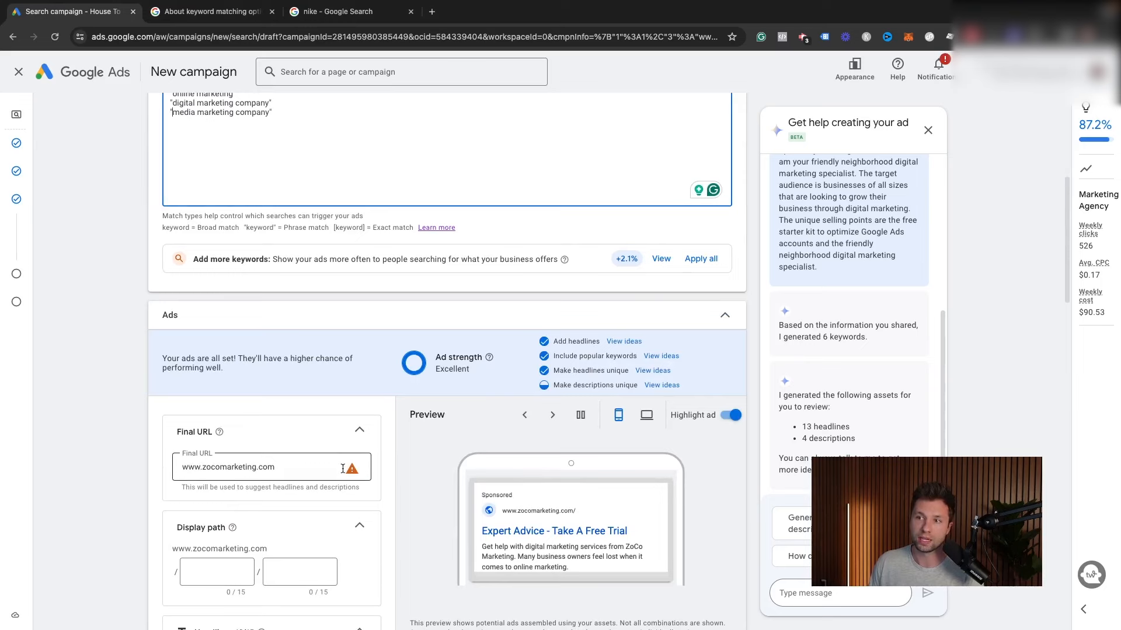
left_click(183, 468)
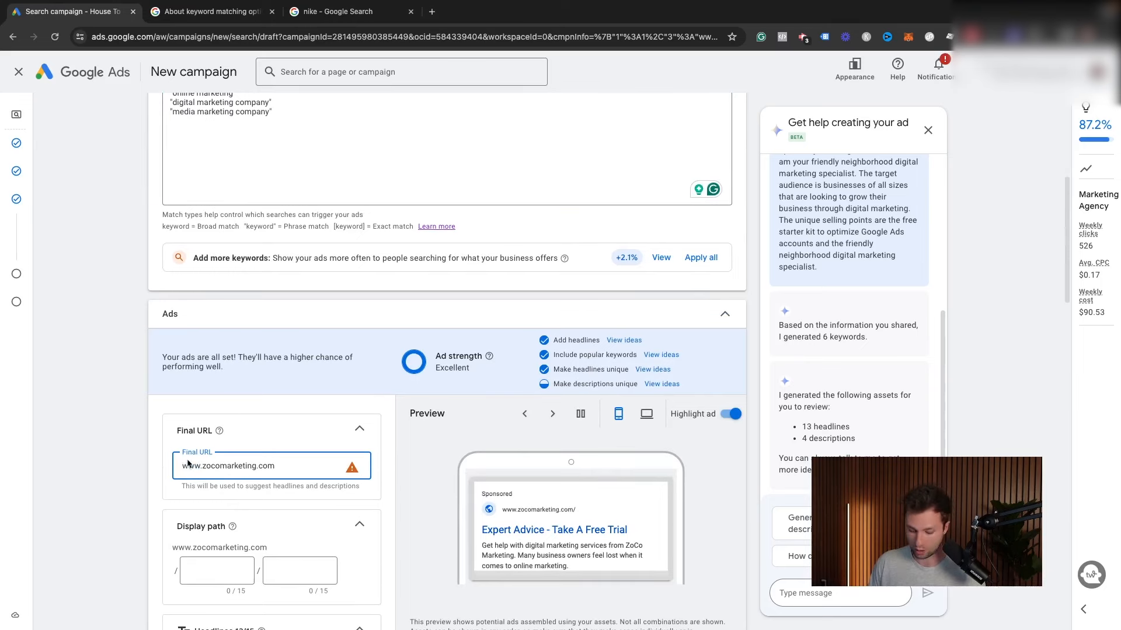
type("https:/")
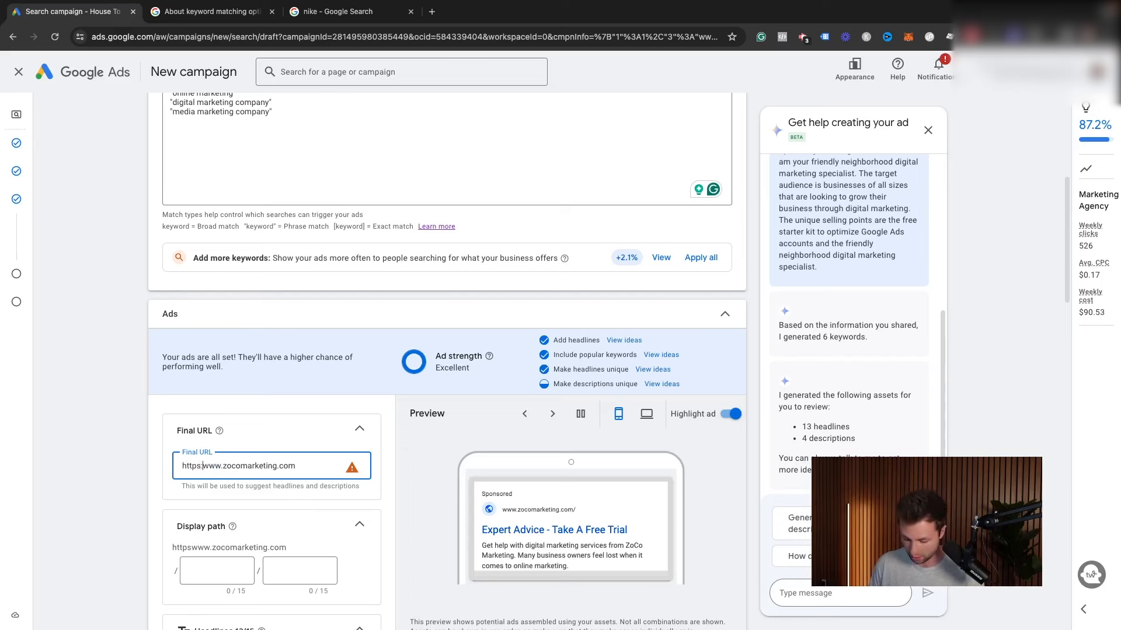
type("/")
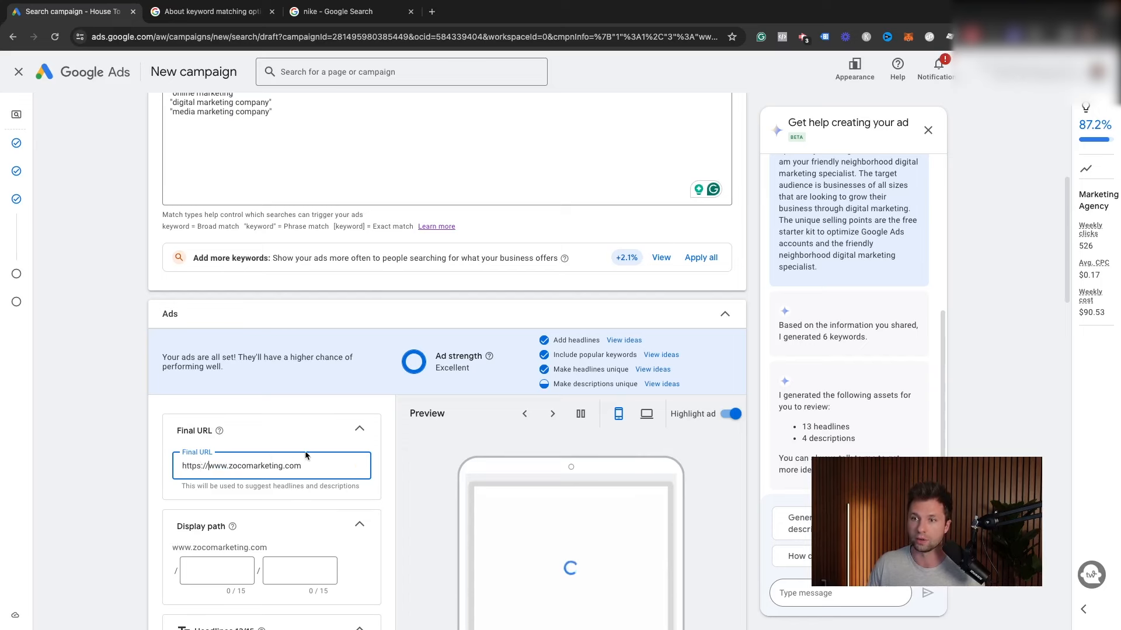
Compare the ad's final URL with the ad group's keywords and look through several generated ad combinations in the mobile preview
scroll(305, 455, "down", 2)
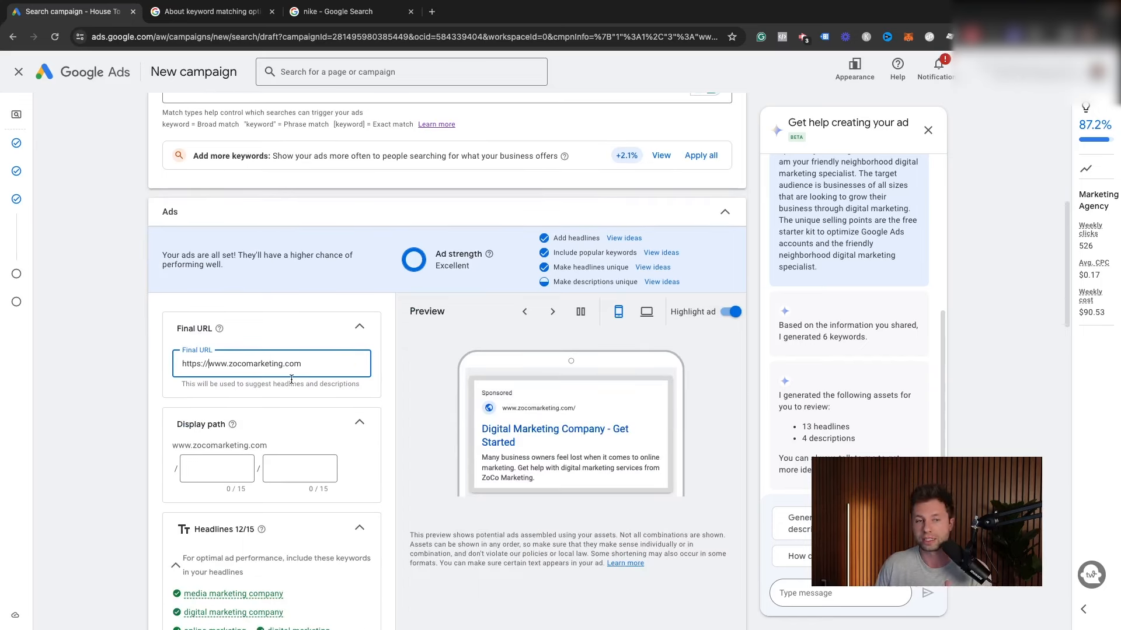
scroll(292, 344, "up", 7)
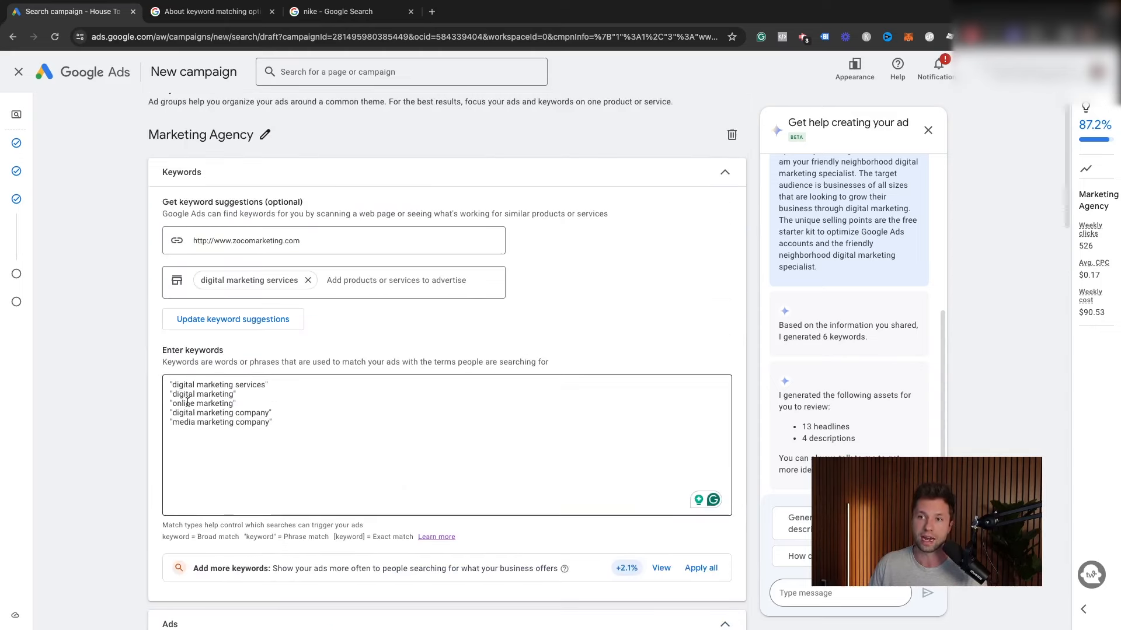
scroll(220, 413, "down", 3)
scroll(223, 252, "down", 3)
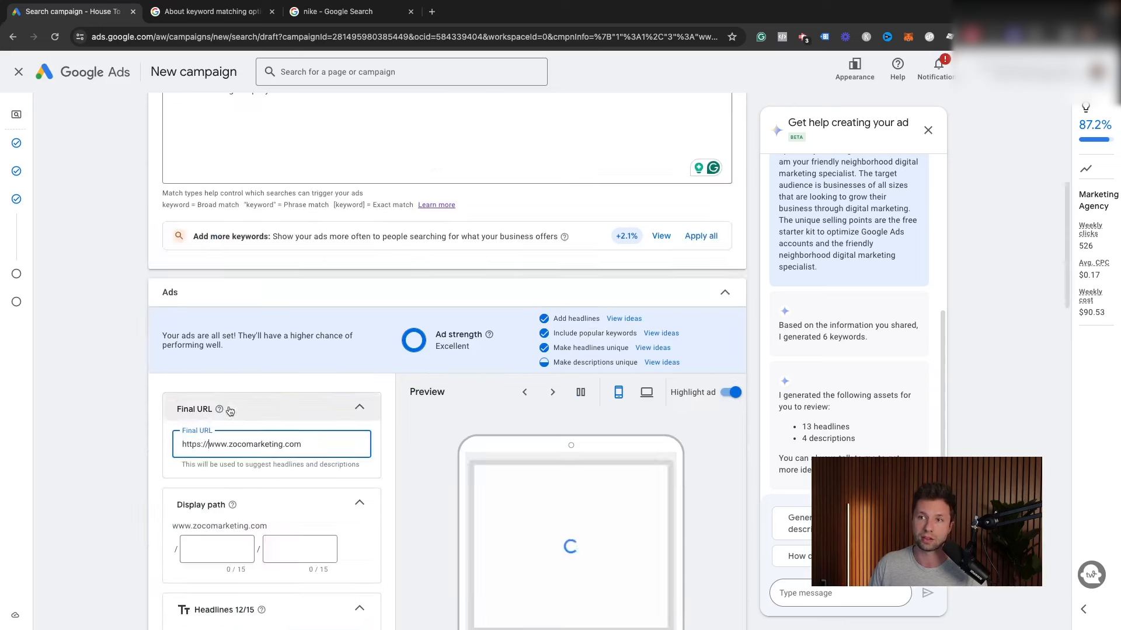
left_click_drag(301, 444, 186, 444)
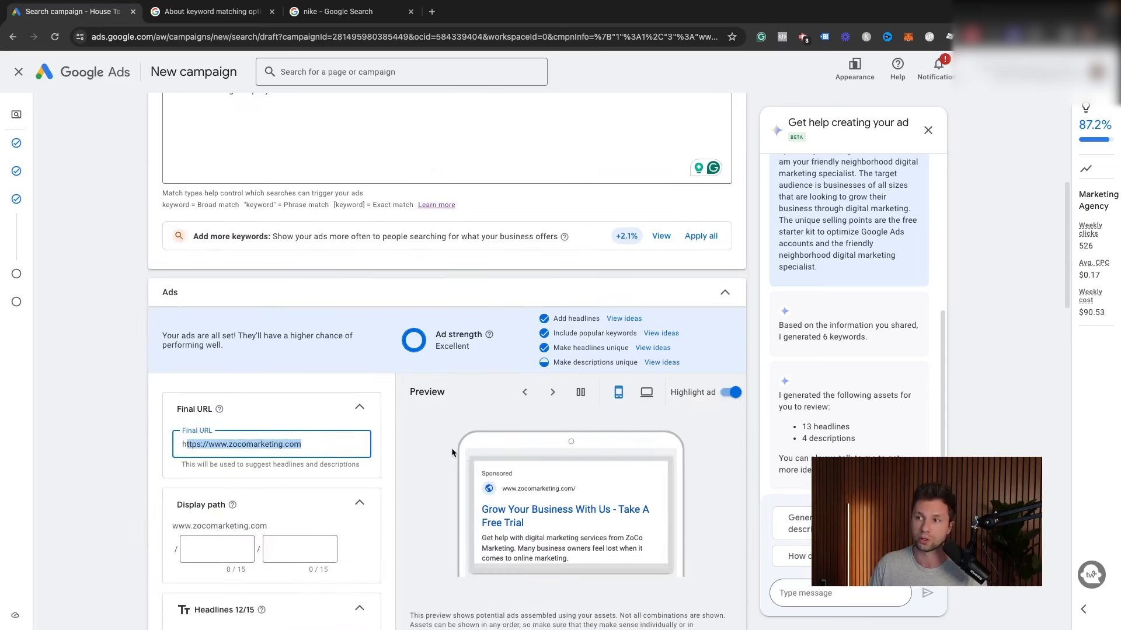
scroll(450, 443, "down", 1)
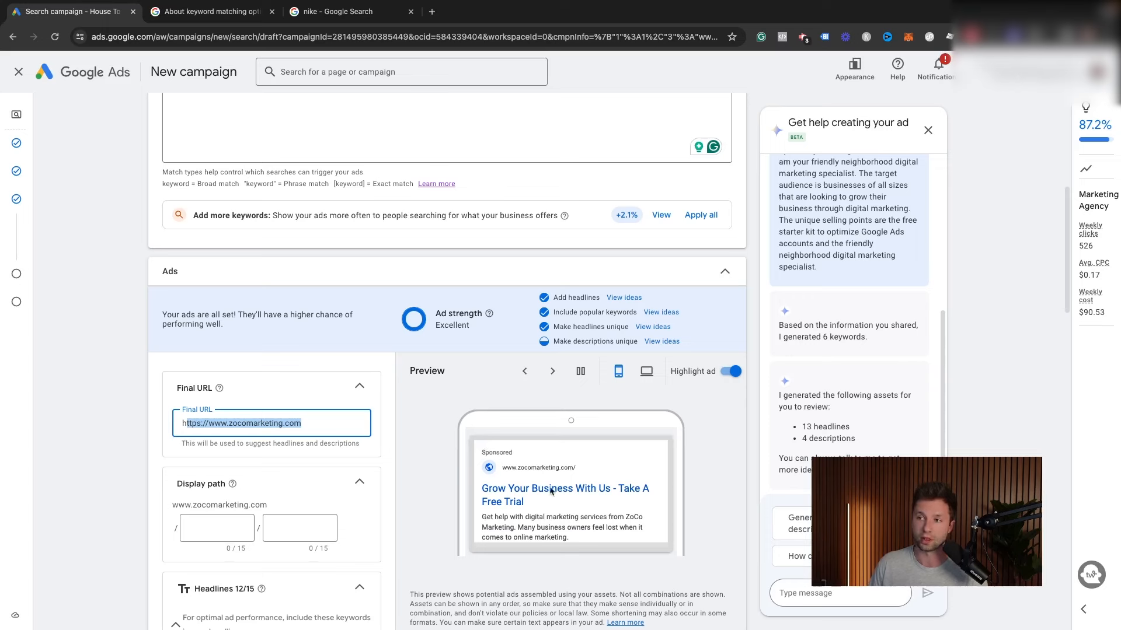
scroll(506, 422, "down", 3)
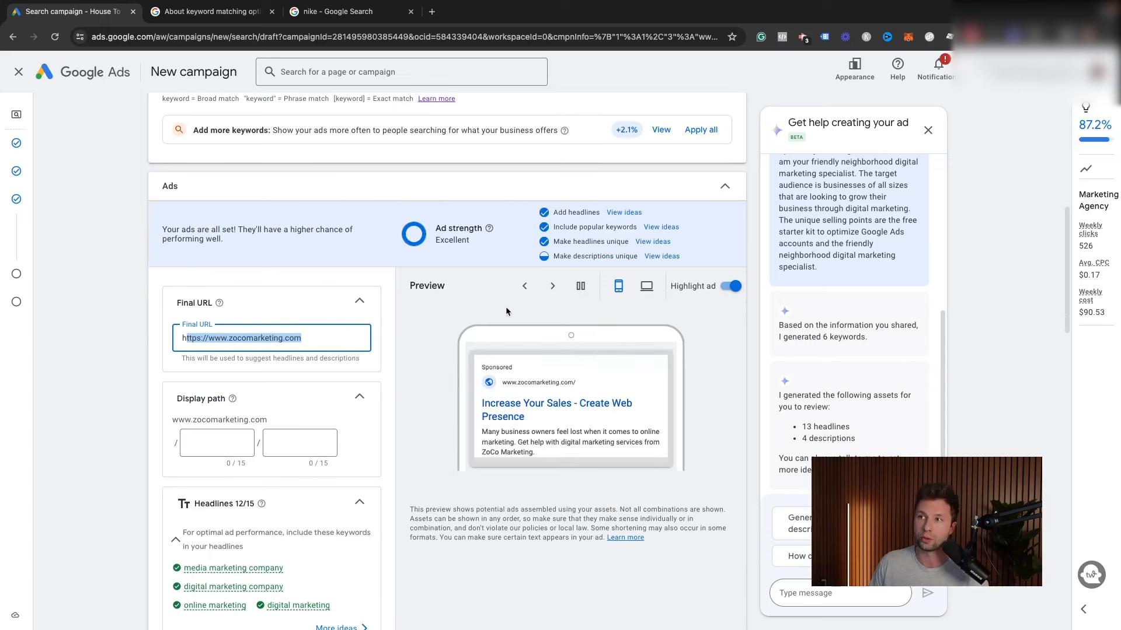
left_click(554, 289)
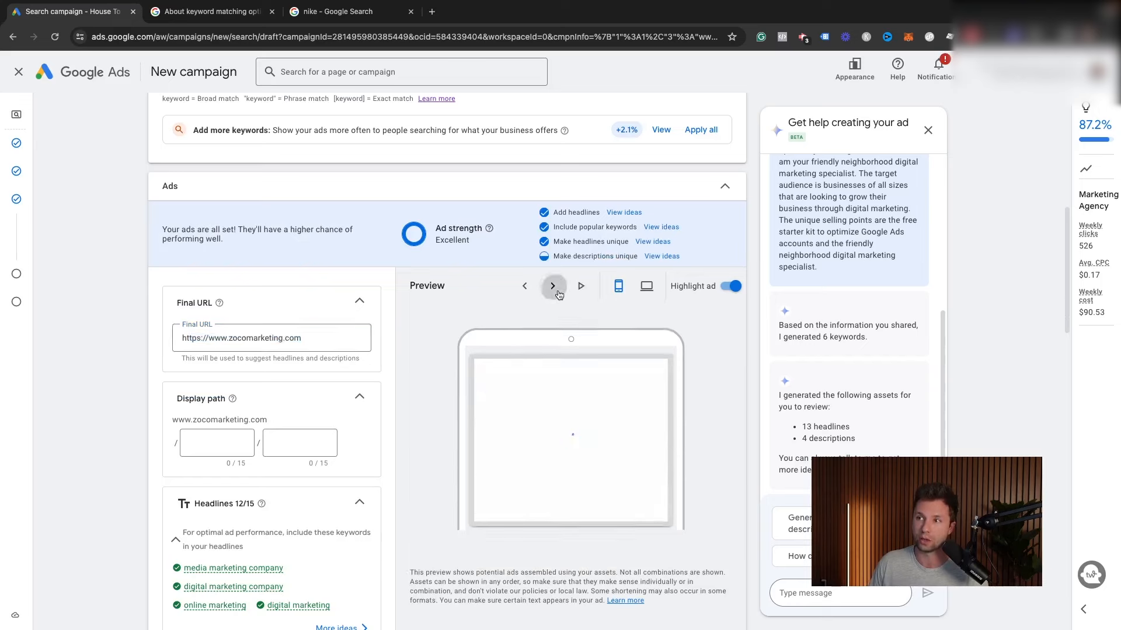
left_click(558, 292)
left_click(554, 288)
scroll(475, 310, "down", 3)
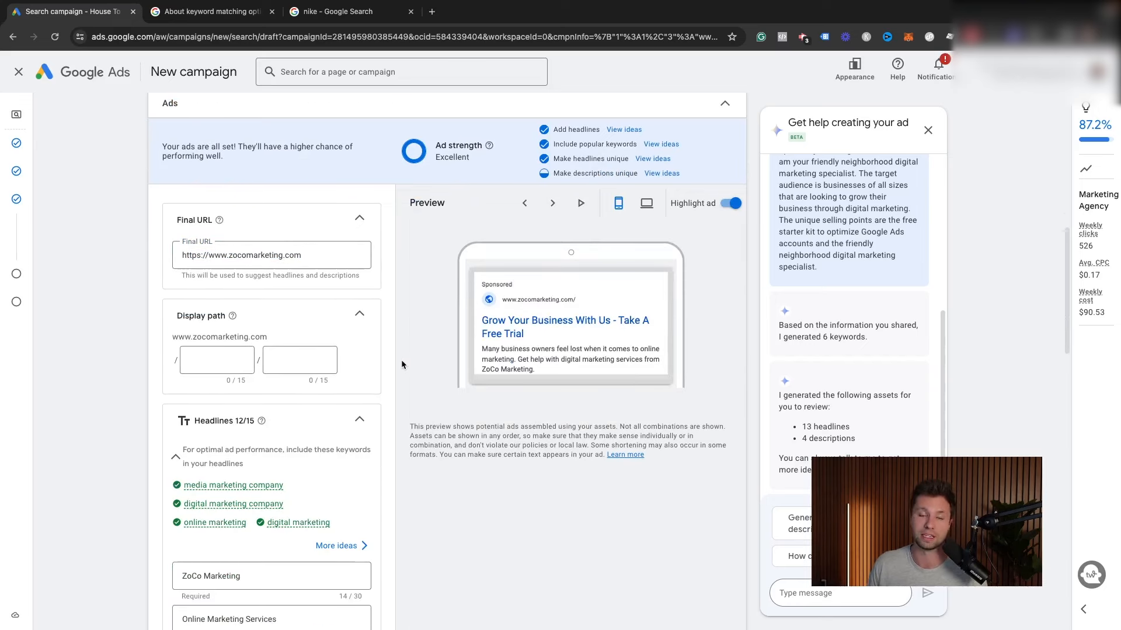
Clear the Take A Free Trial headline from the ad's headline list
scroll(406, 362, "down", 4)
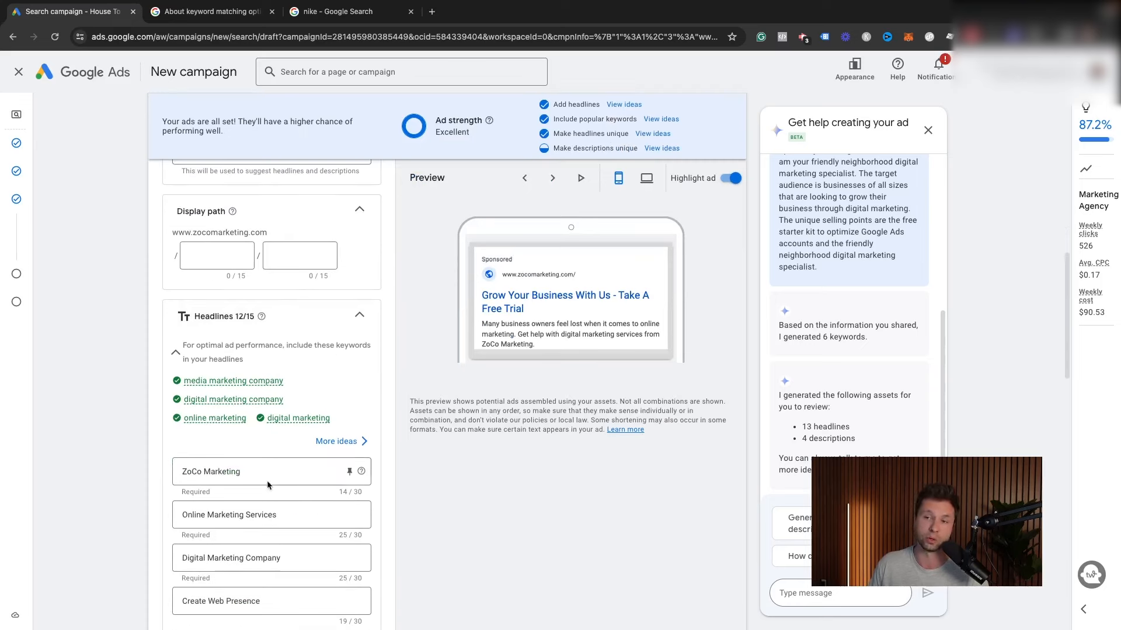
scroll(447, 362, "up", 3)
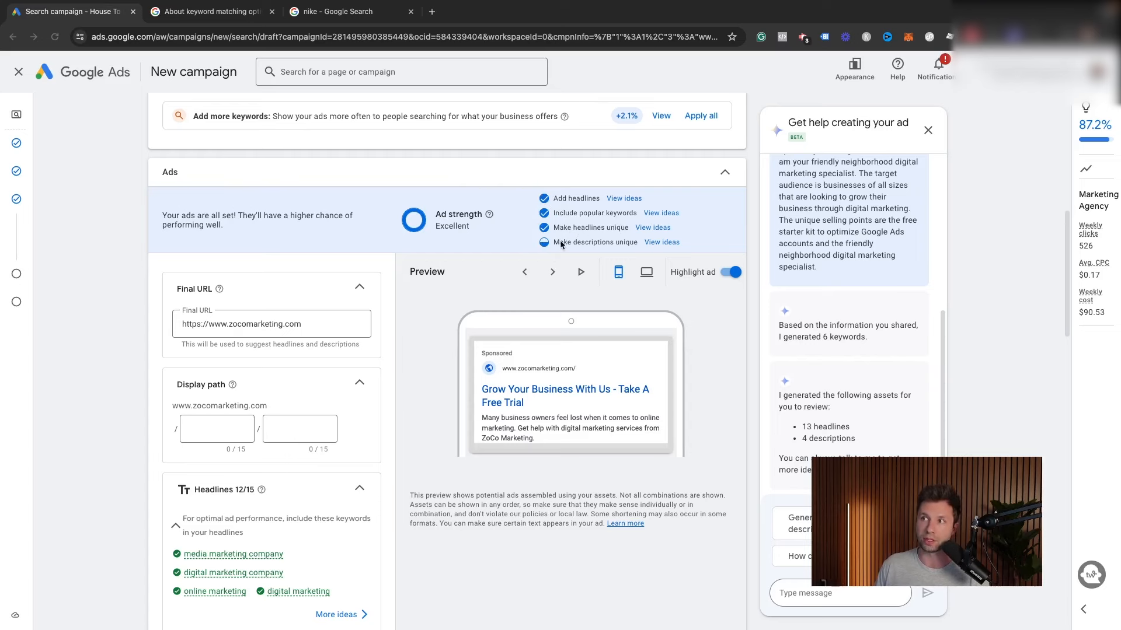
scroll(350, 314, "down", 2)
scroll(351, 314, "down", 6)
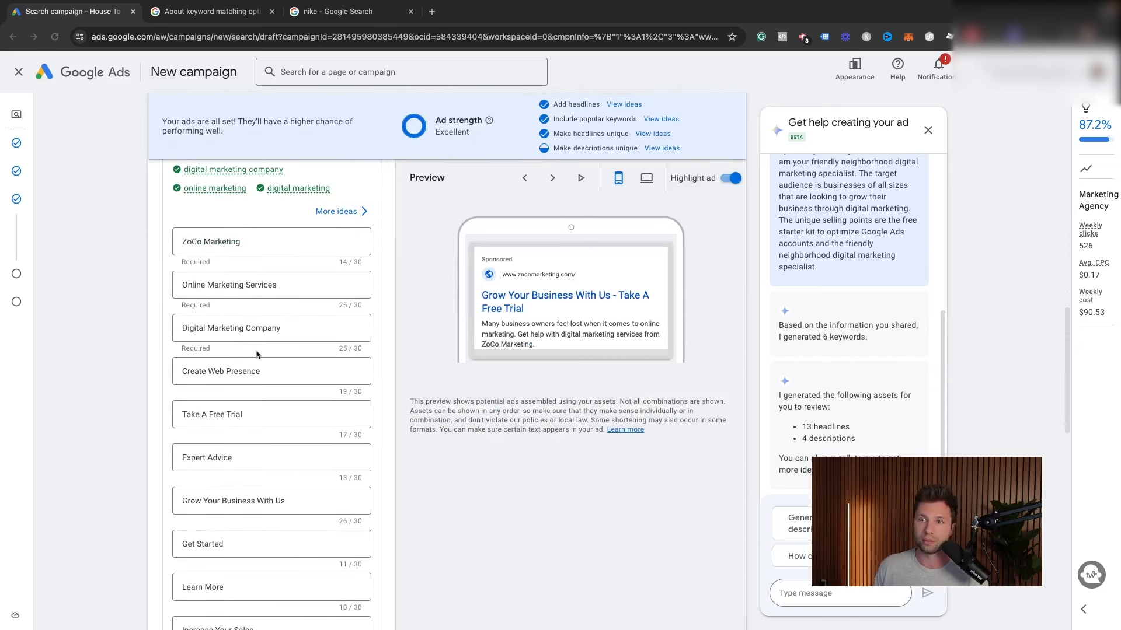
scroll(256, 354, "down", 2)
left_click_drag(249, 335, 185, 333)
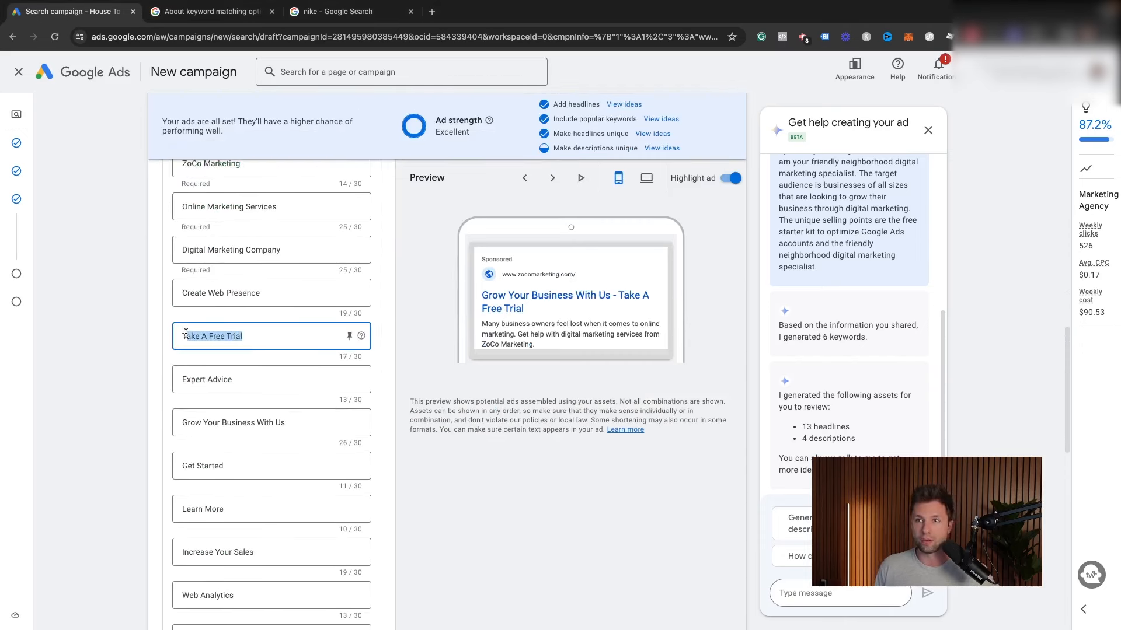
key("BackSpace")
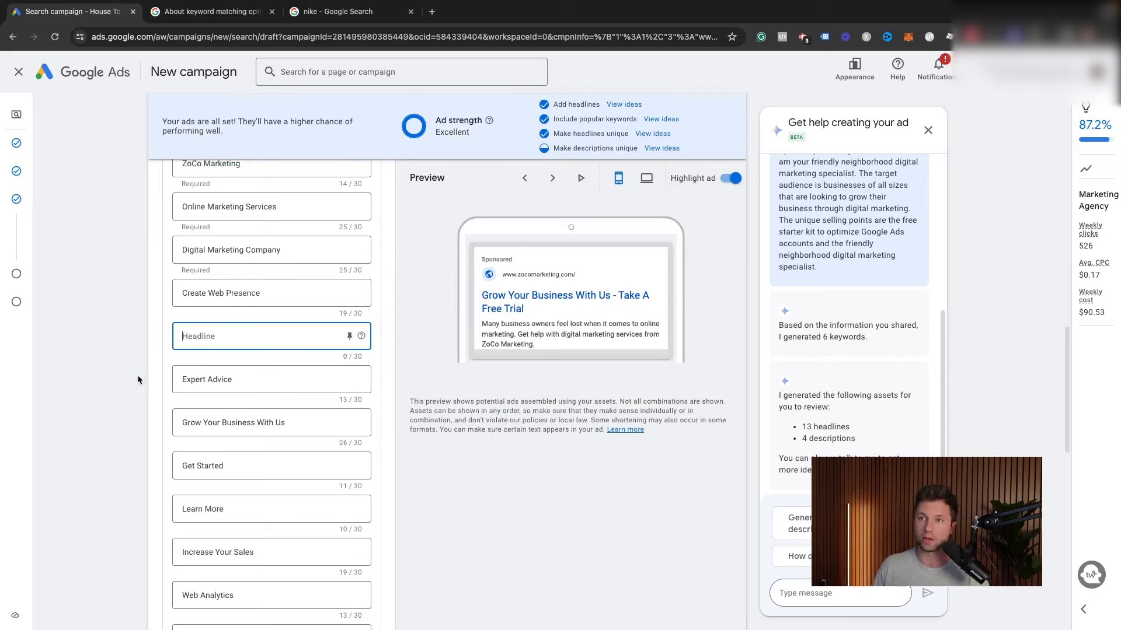
left_click(167, 348)
Review the remaining ad headlines, including Get Started, Learn More and ZoCo Marketing
scroll(234, 397, "down", 1)
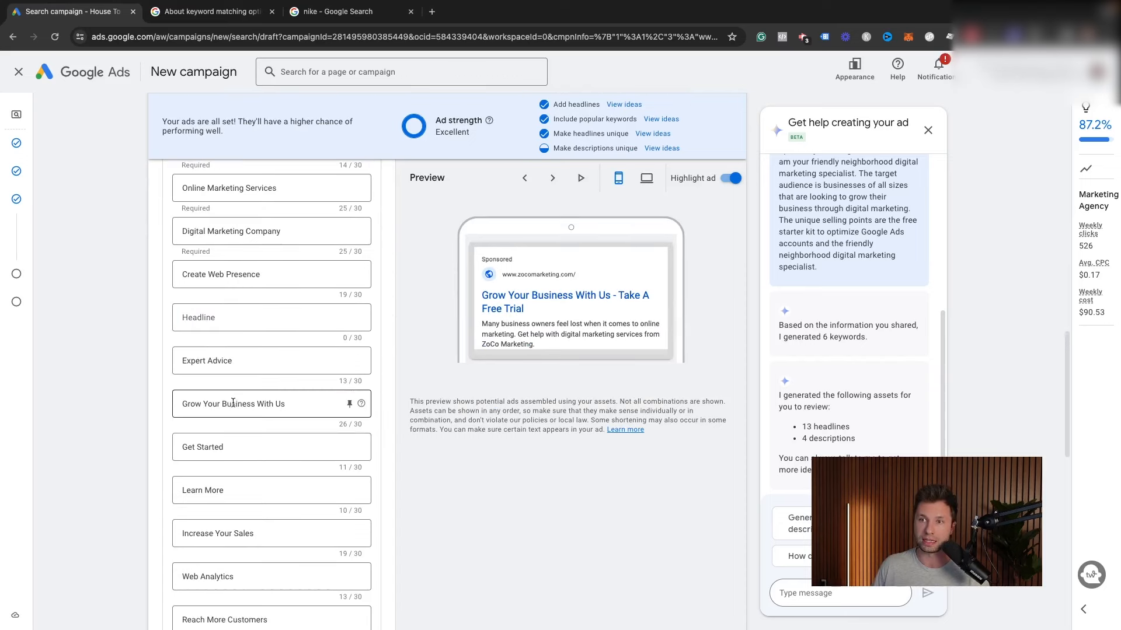
left_click(243, 355)
scroll(263, 409, "down", 1)
left_click_drag(230, 421, 195, 423)
scroll(247, 440, "down", 2)
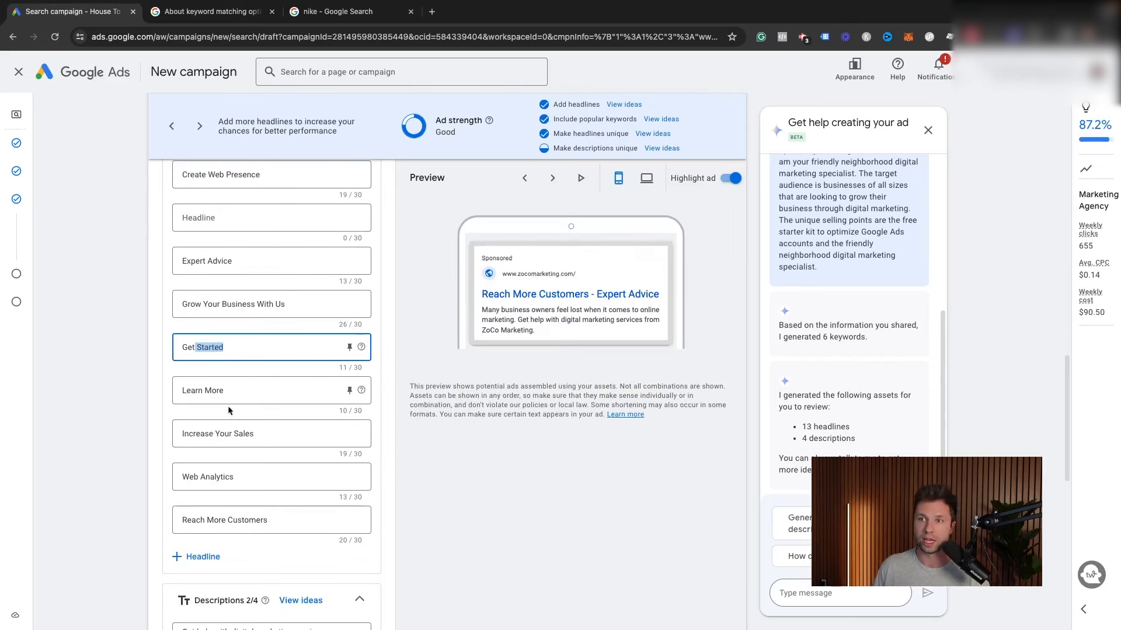
left_click_drag(232, 350, 184, 348)
left_click(226, 387)
scroll(210, 420, "up", 4)
scroll(195, 421, "up", 5)
left_click_drag(258, 353, 174, 352)
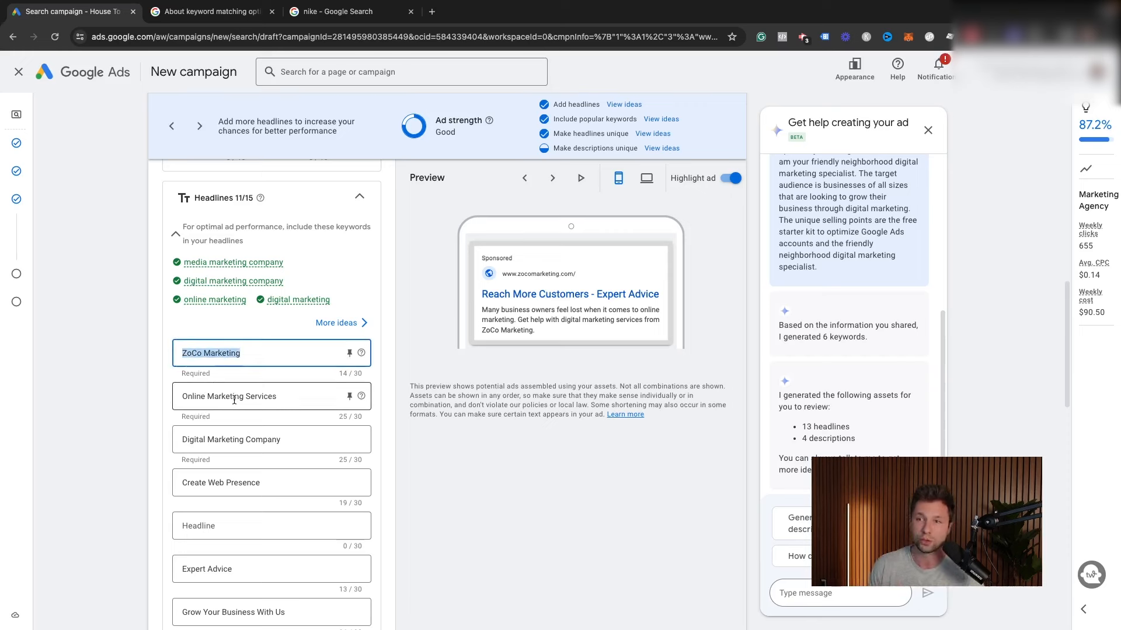
Test the 30-character limit on the ZoCo Marketing headline with filler text and delete the filler
left_click(276, 352)
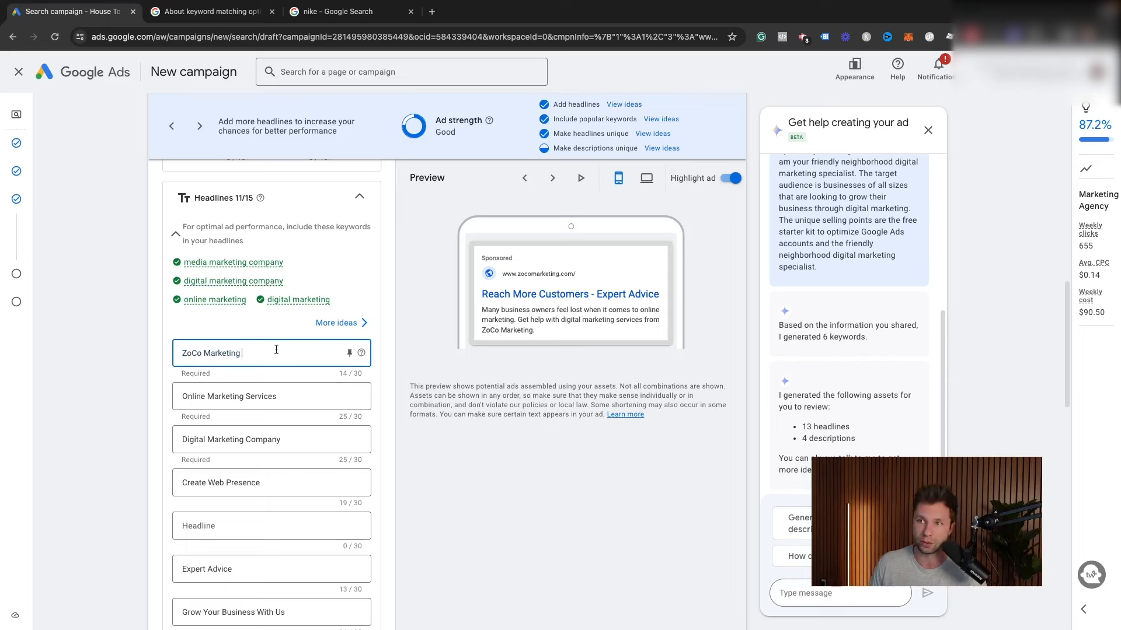
type("adsfadsfads ffasdf")
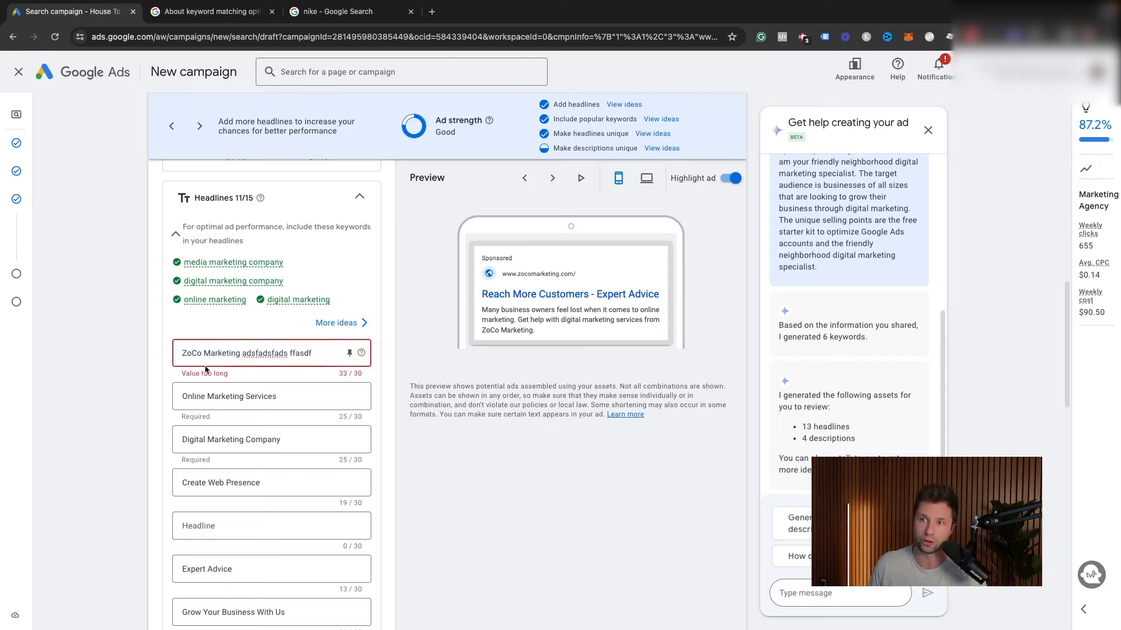
left_click_drag(318, 352, 245, 350)
key("BackSpace")
key("BackSpace")
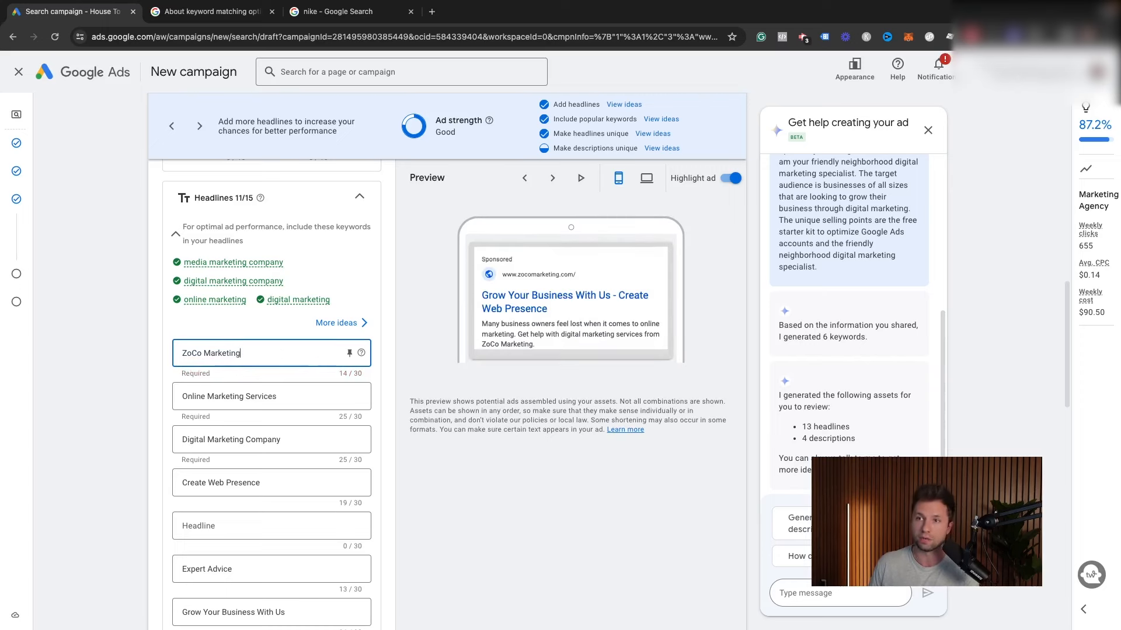
Pin the ZoCo Marketing headline to show only in position 1 and look through the resulting ad combinations in the preview
scroll(289, 418, "down", 6)
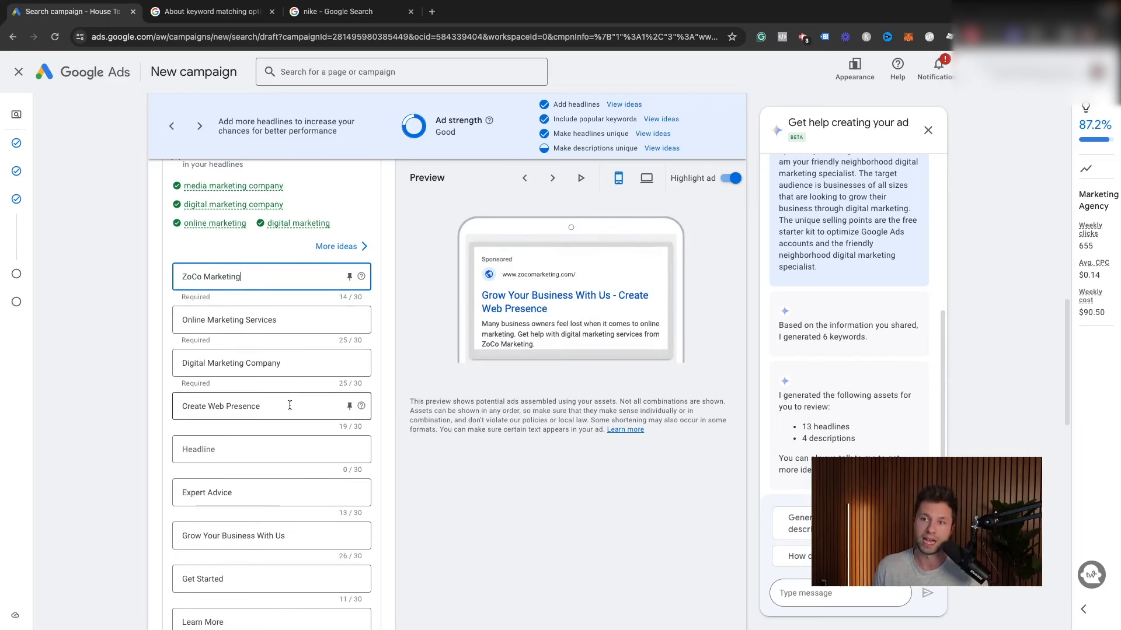
scroll(223, 488, "up", 6)
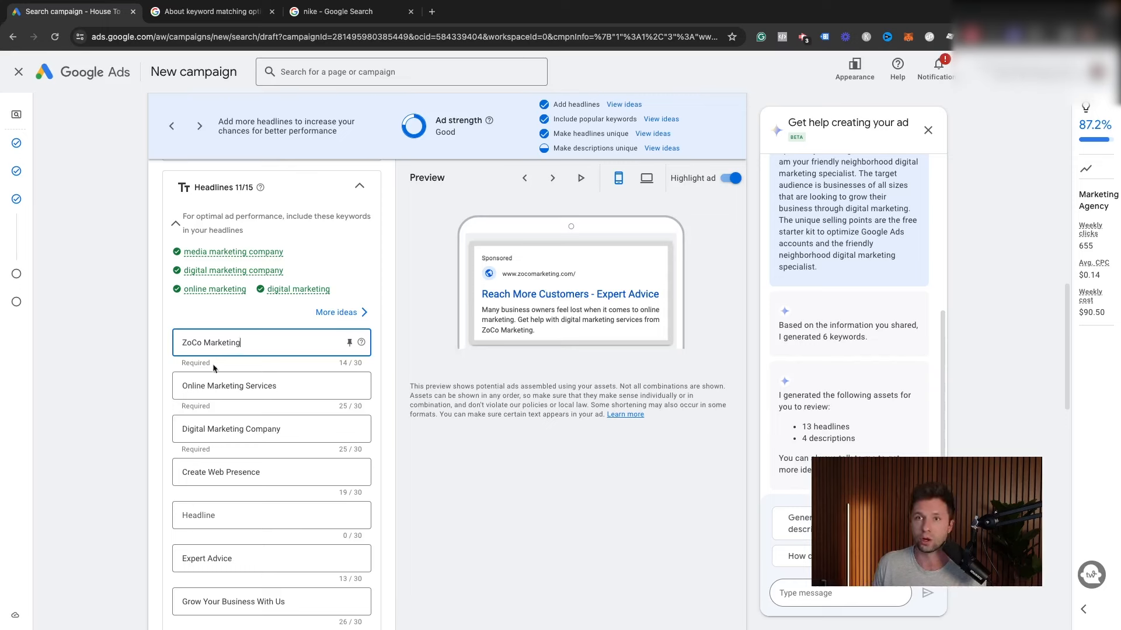
left_click_drag(251, 344, 175, 345)
left_click(265, 347)
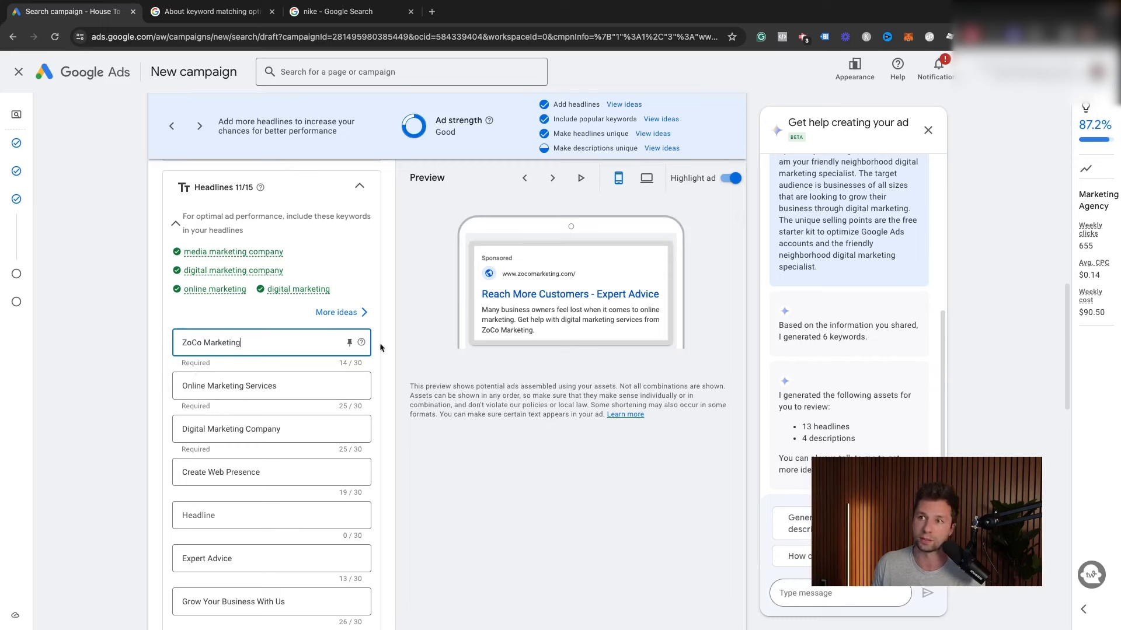
left_click(350, 344)
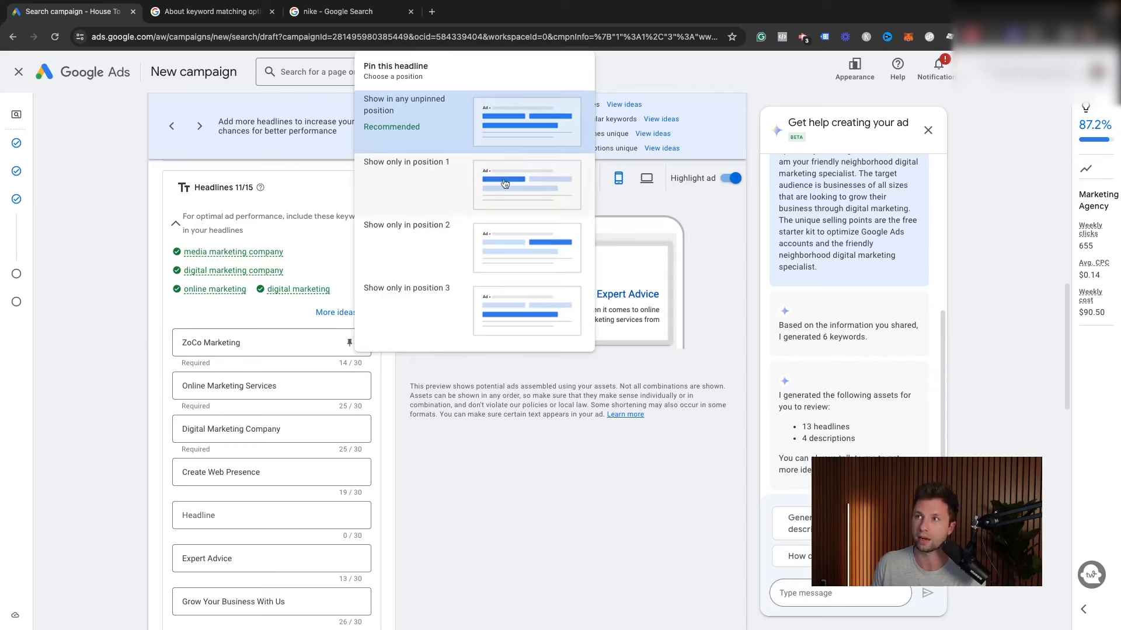
left_click(455, 185)
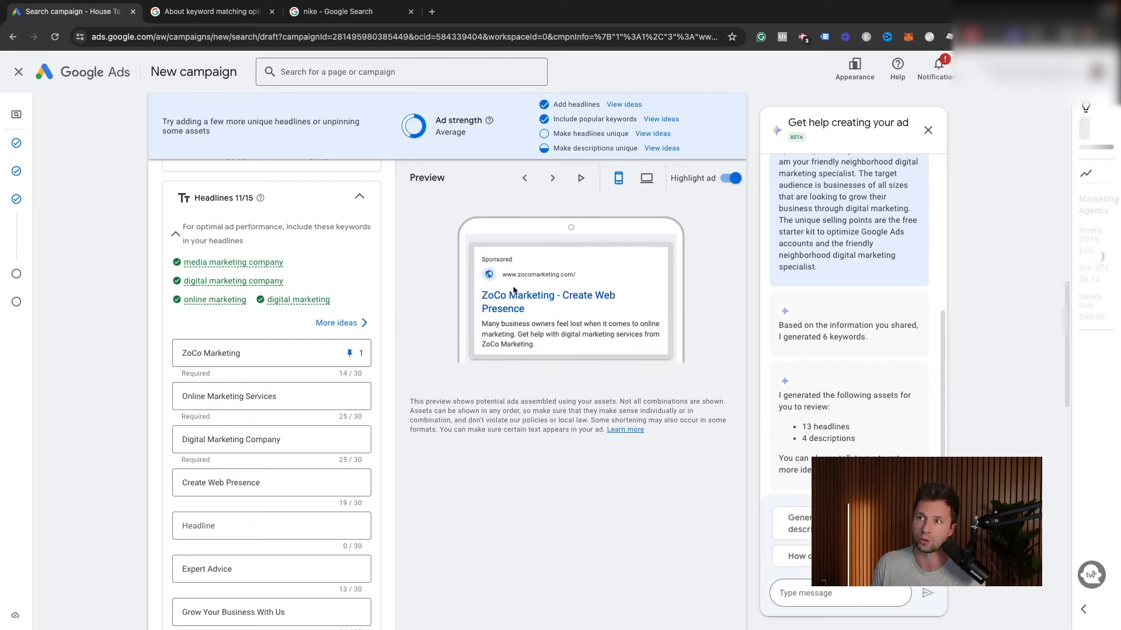
left_click(554, 175)
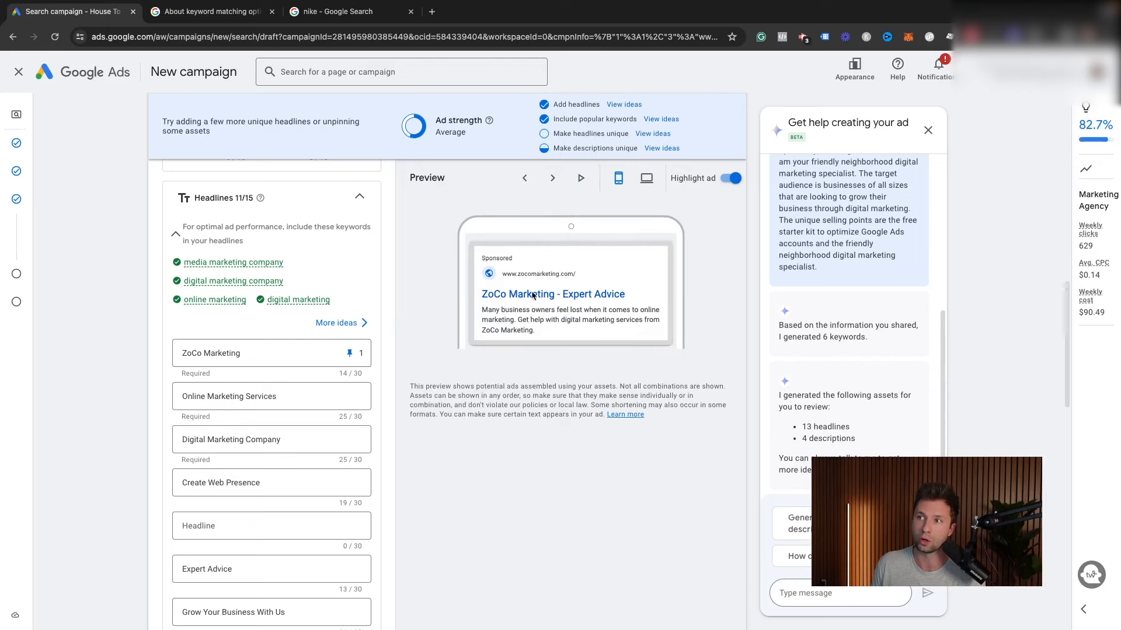
left_click(554, 180)
Return the ZoCo Marketing headline to showing in any unpinned position
scroll(269, 432, "down", 6)
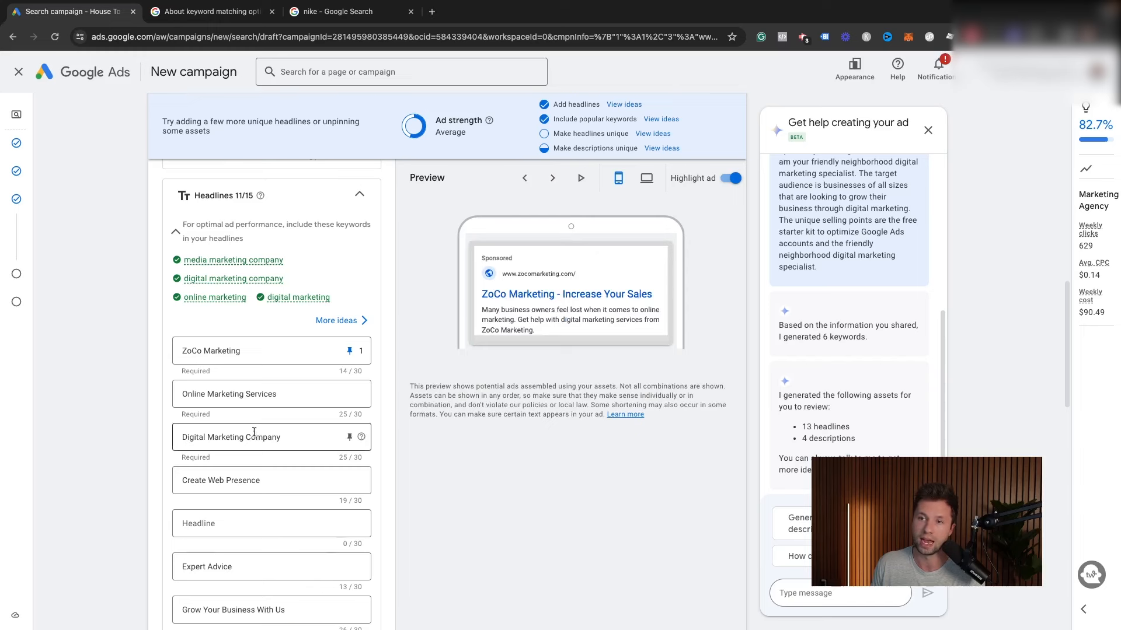
scroll(256, 435, "up", 7)
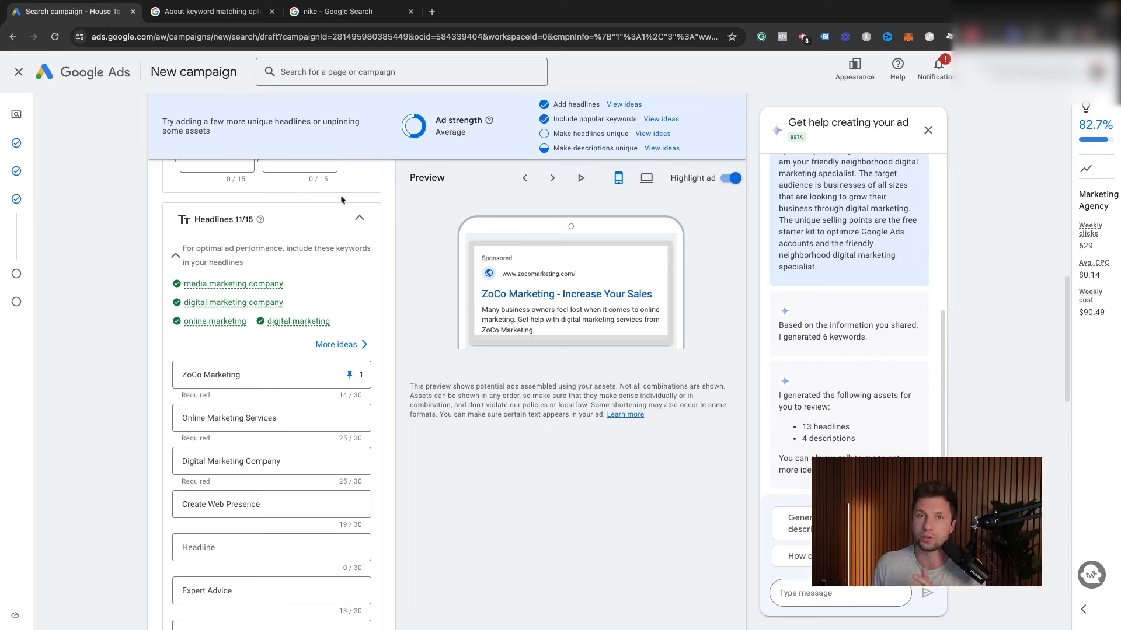
left_click(350, 375)
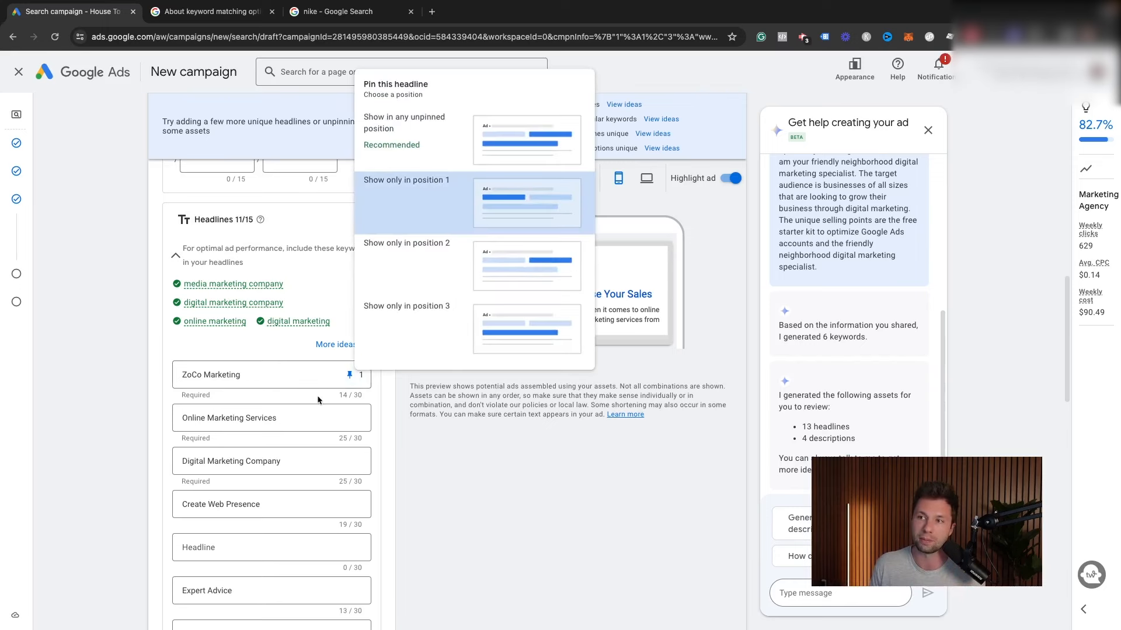
left_click(425, 148)
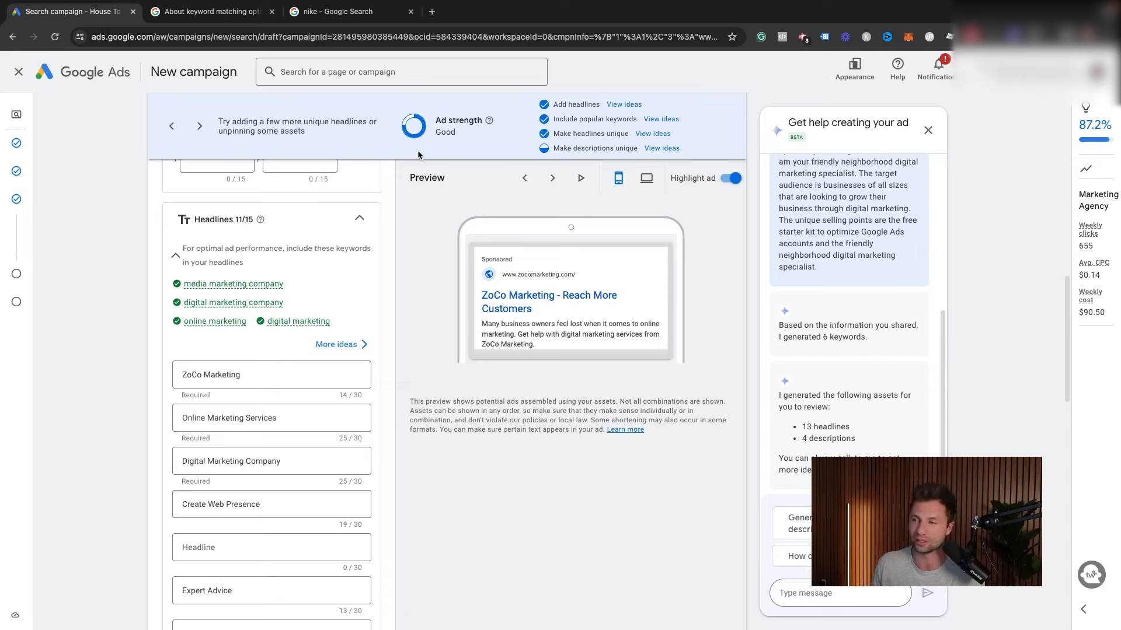
Append "We can help." to the second ad description and add a third description reading "Schedule a free consultation"
scroll(330, 296, "down", 5)
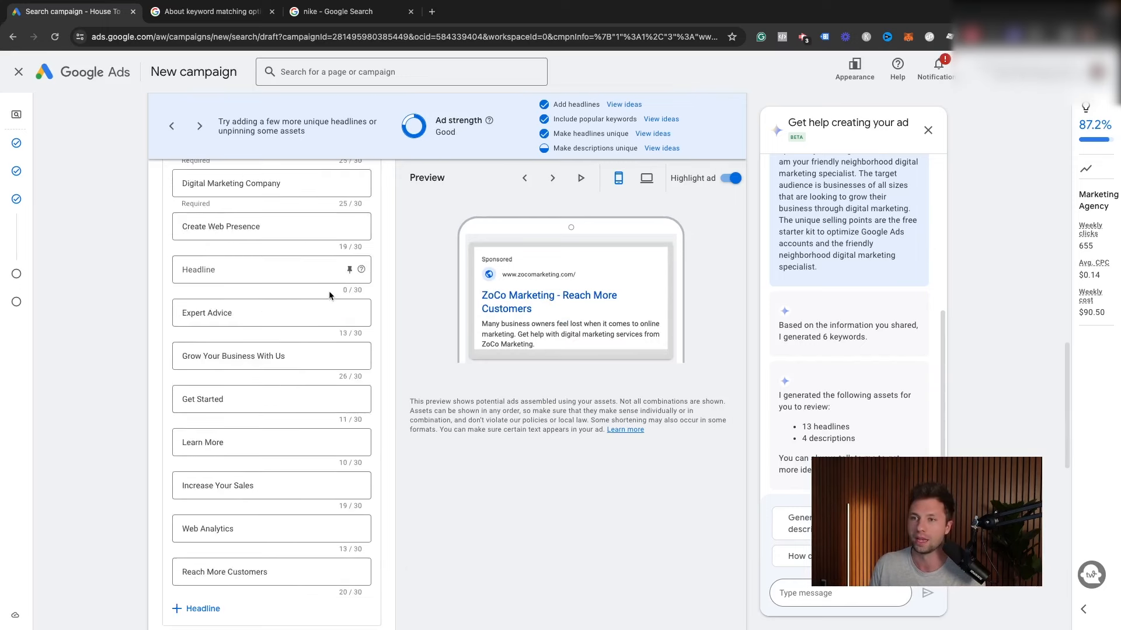
scroll(318, 327, "down", 3)
scroll(295, 261, "up", 1)
scroll(280, 328, "down", 3)
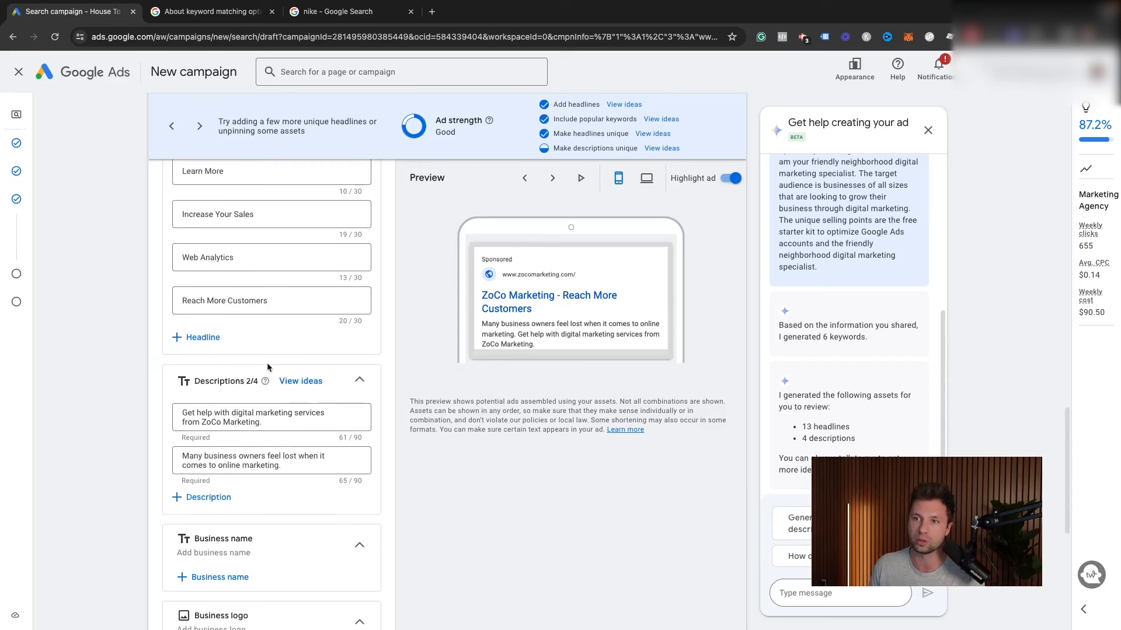
scroll(295, 417, "down", 1)
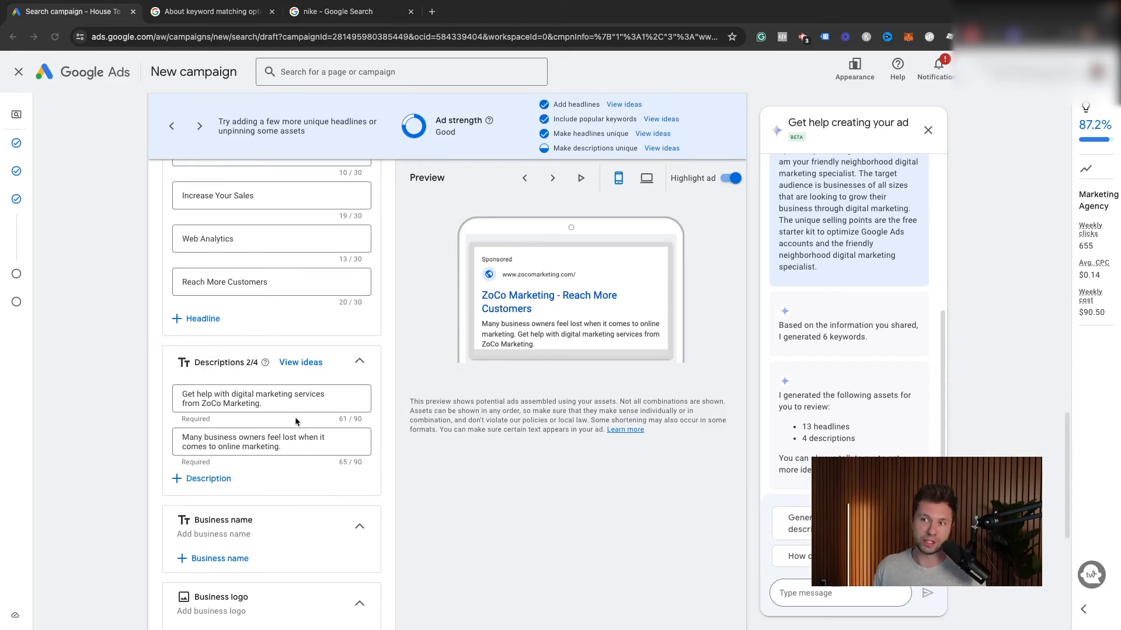
left_click(285, 447)
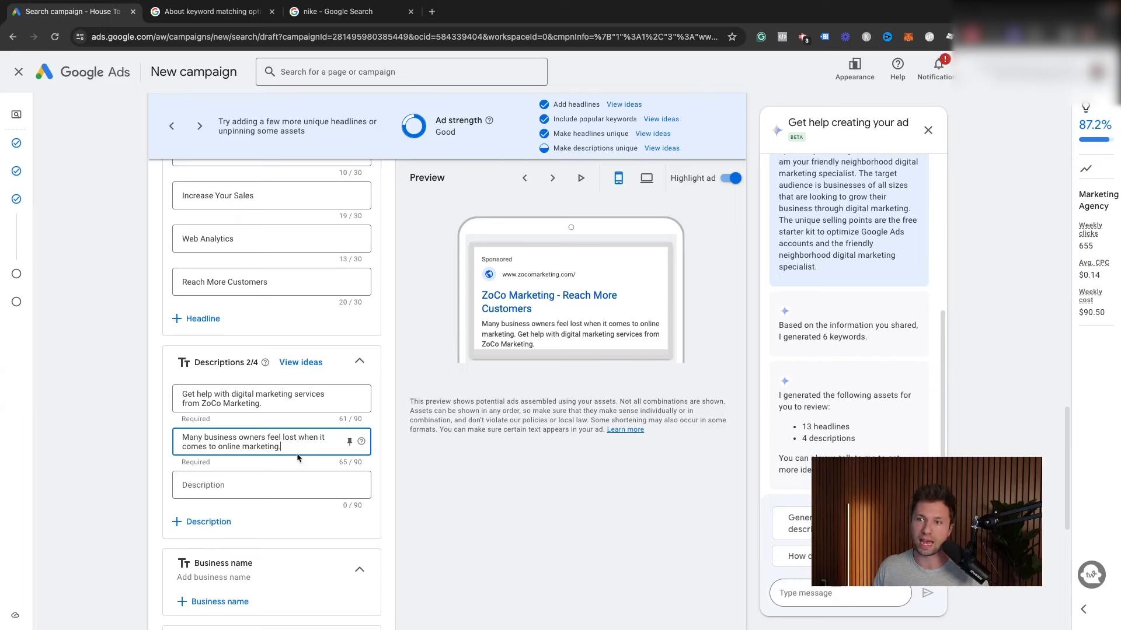
scroll(294, 457, "down", 1)
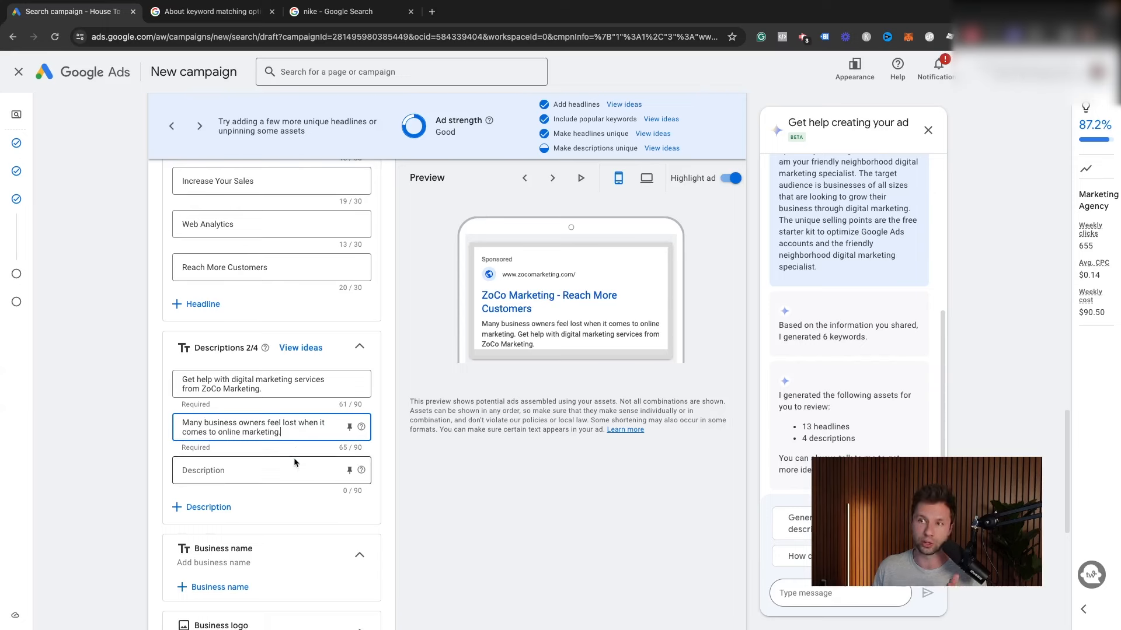
left_click(483, 326)
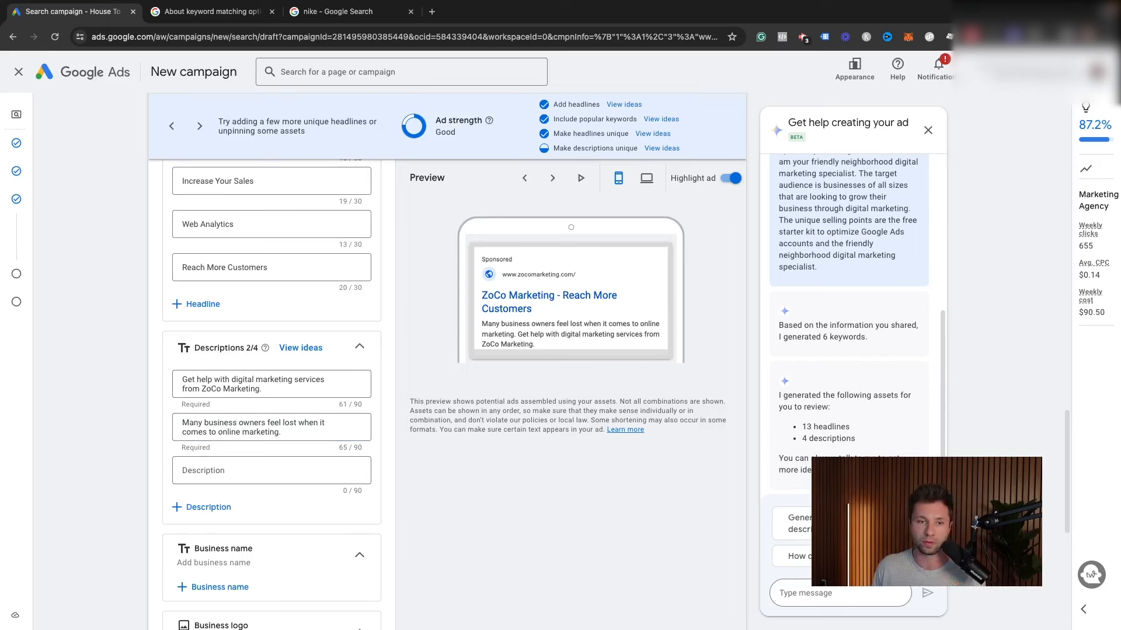
Add Zoco Marketing as the campaign-level business name
scroll(72, 397, "down", 5)
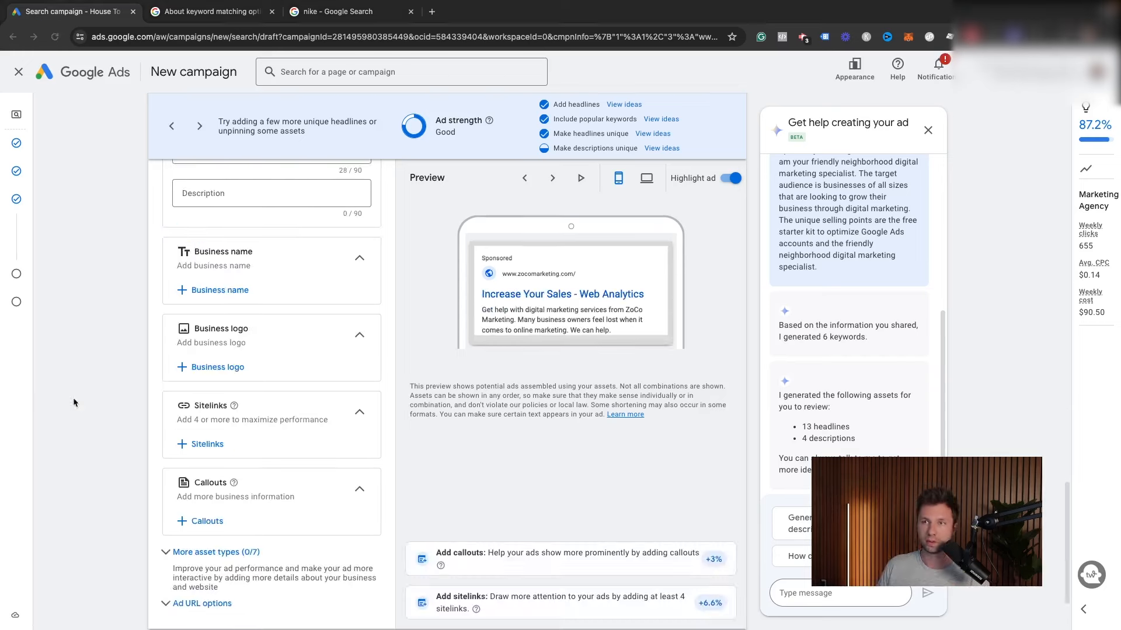
scroll(286, 356, "up", 1)
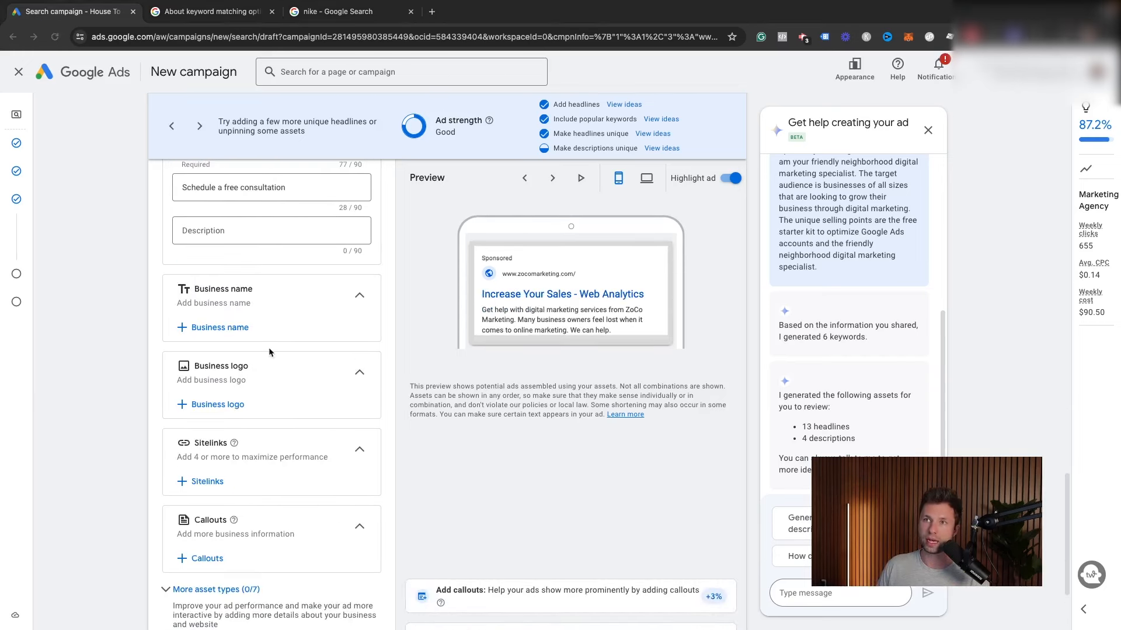
left_click(224, 331)
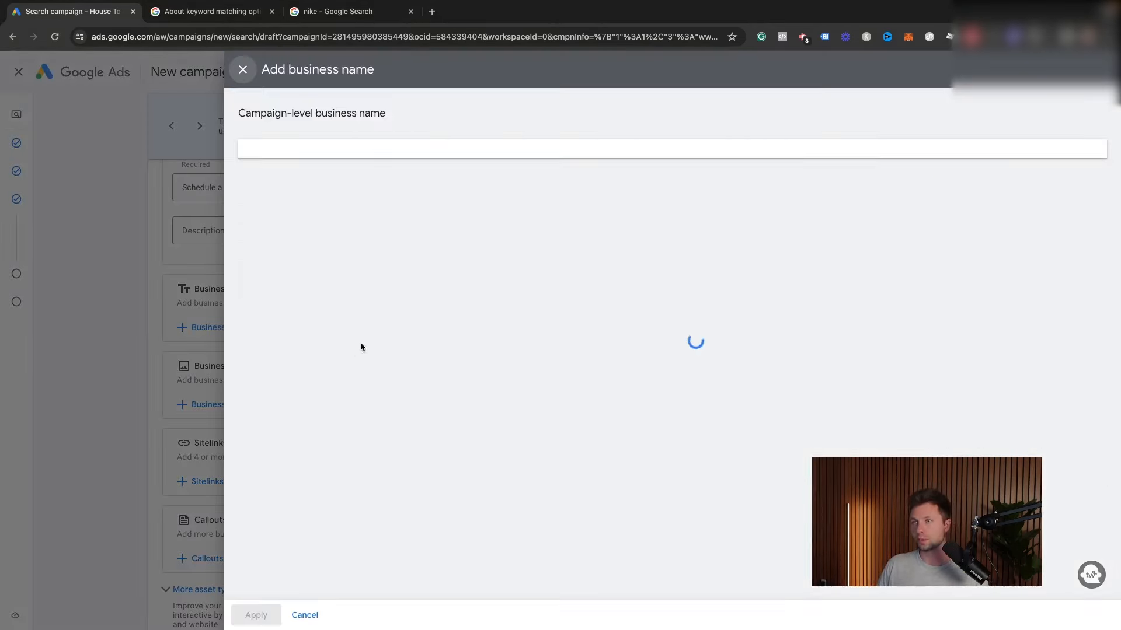
left_click(322, 260)
type("Zoco Marketing")
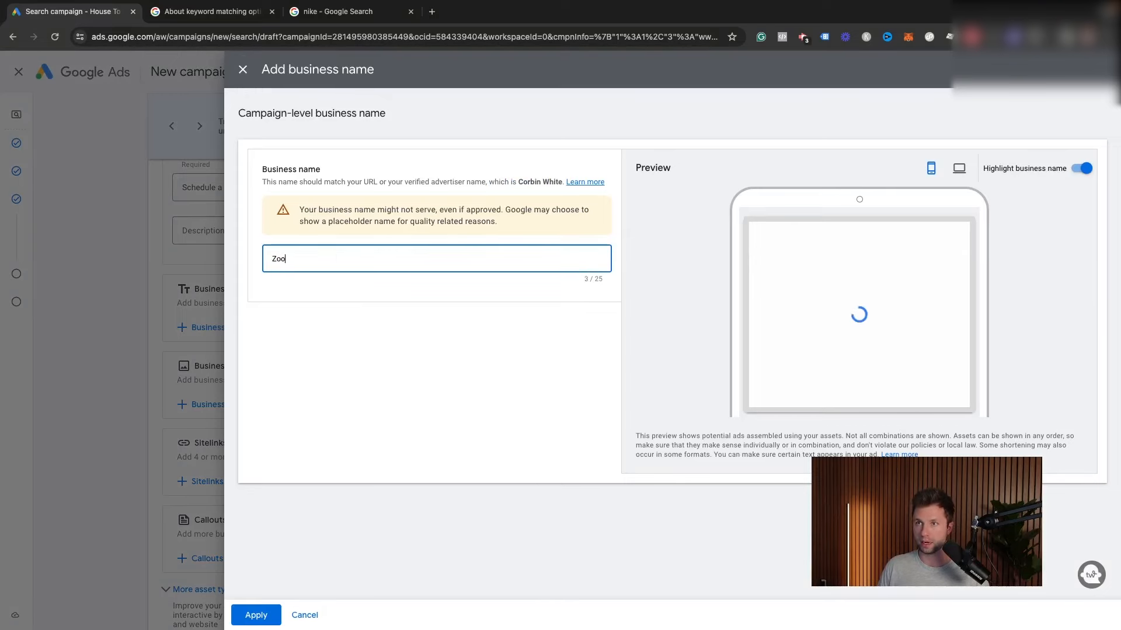
left_click(256, 616)
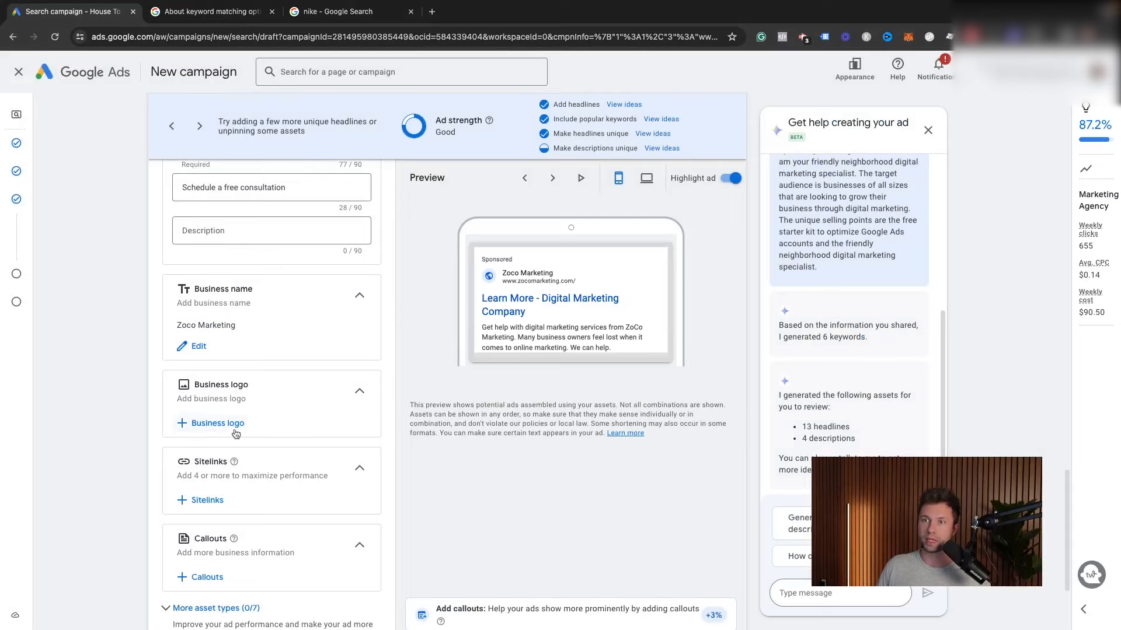
Upload the zoco logo image and apply it as the campaign-level business logo
left_click(216, 425)
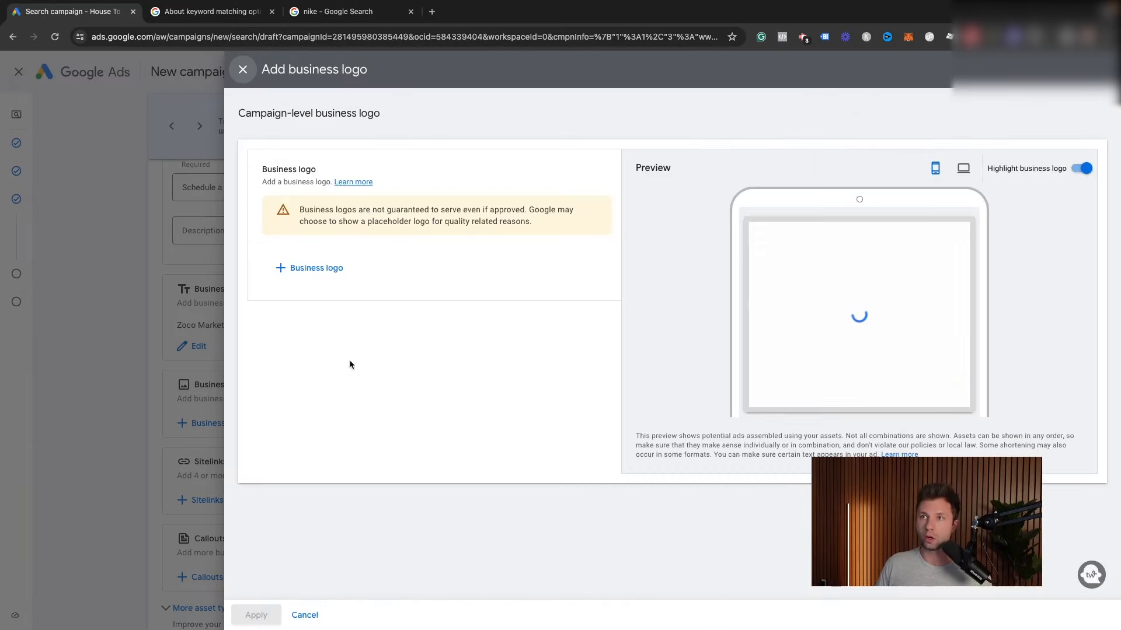
left_click(311, 272)
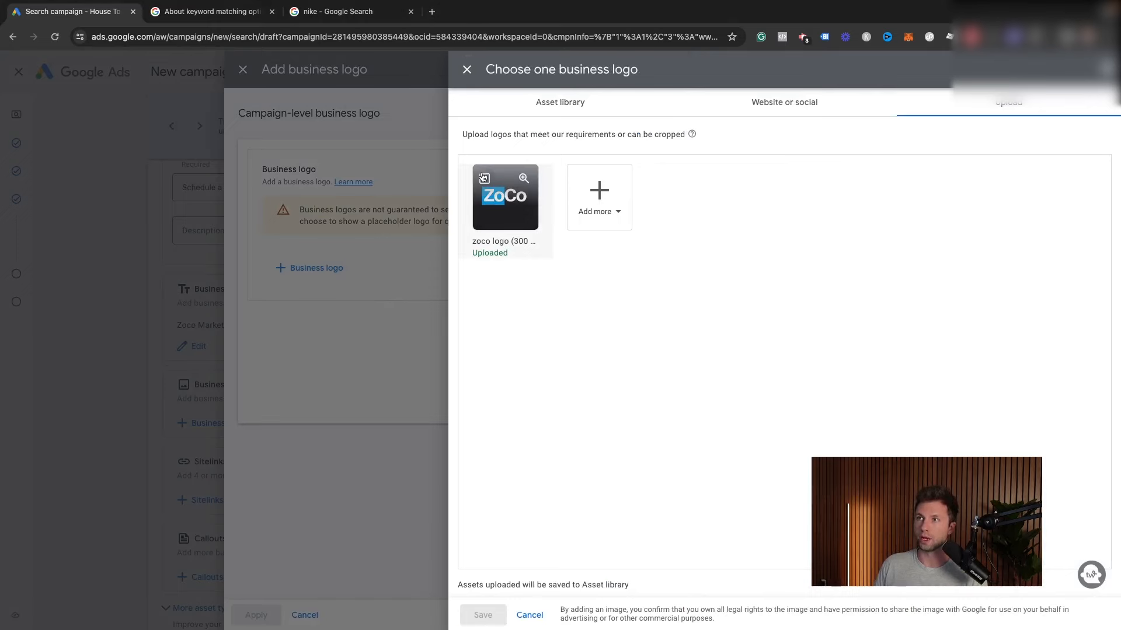
left_click(503, 198)
left_click(483, 614)
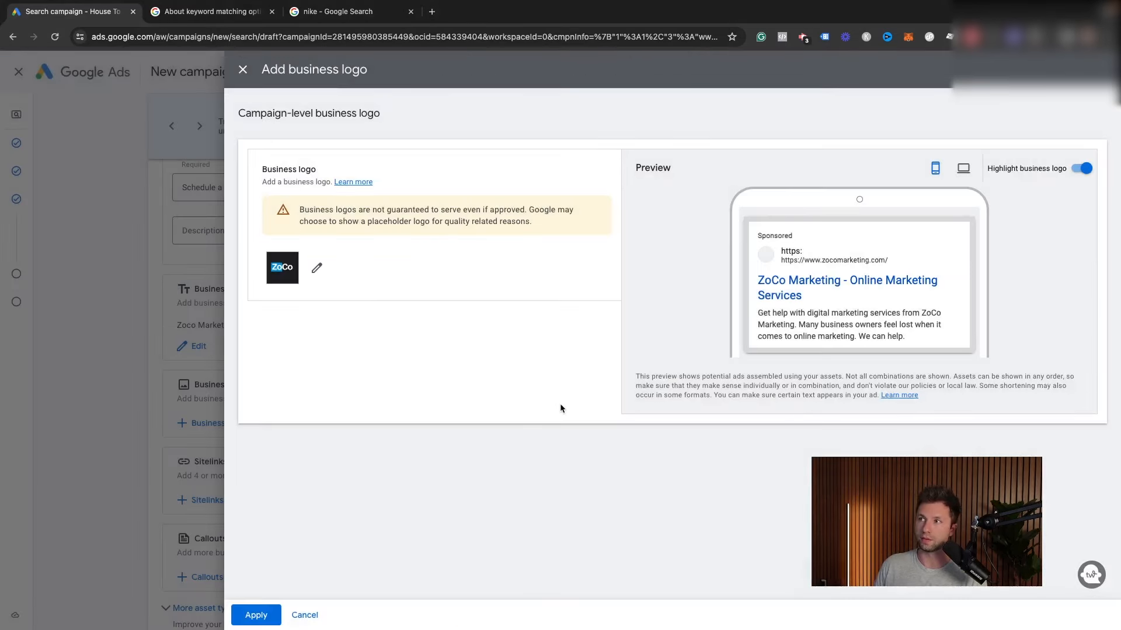
left_click(256, 615)
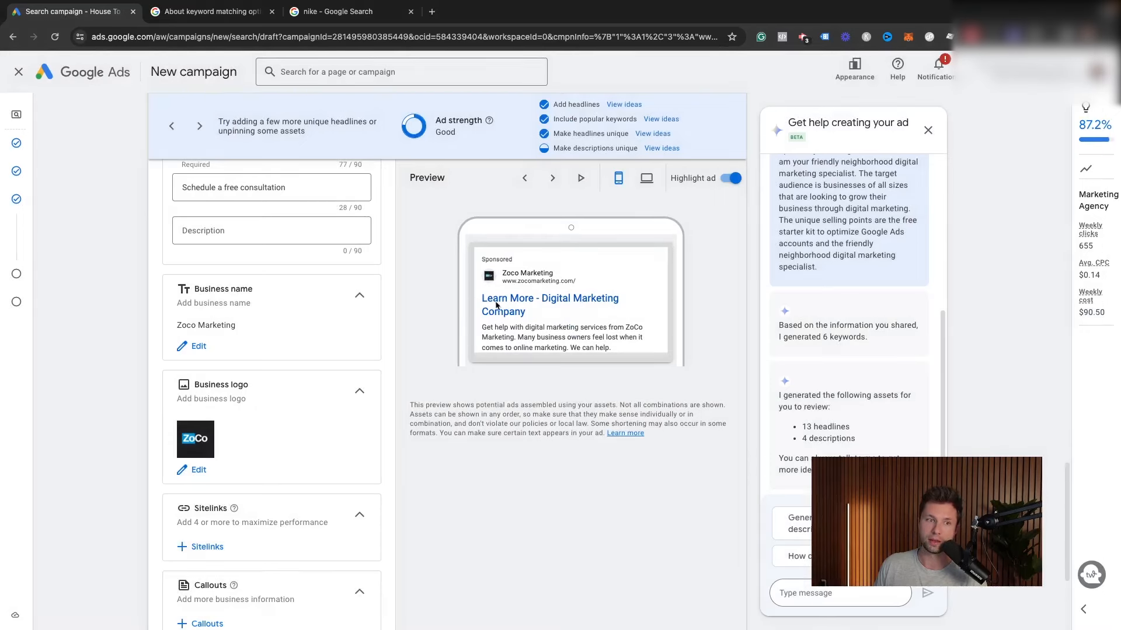
Examine the sitelinks beneath Nike's sponsored result on the open Google search page for nike
scroll(450, 292, "down", 3)
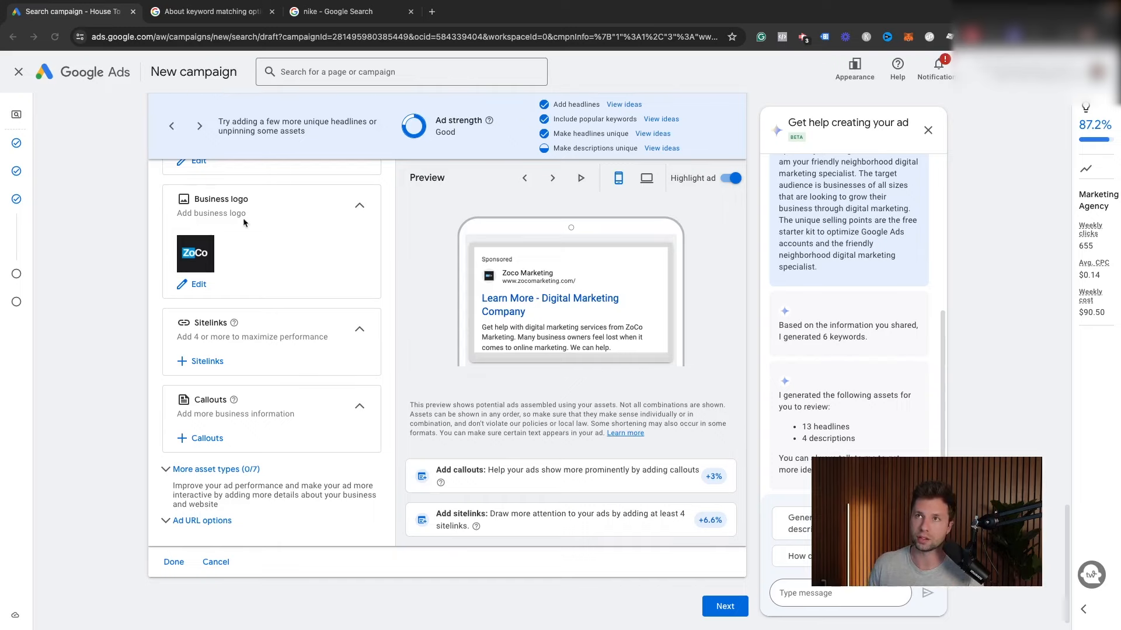
left_click(204, 19)
left_click(311, 13)
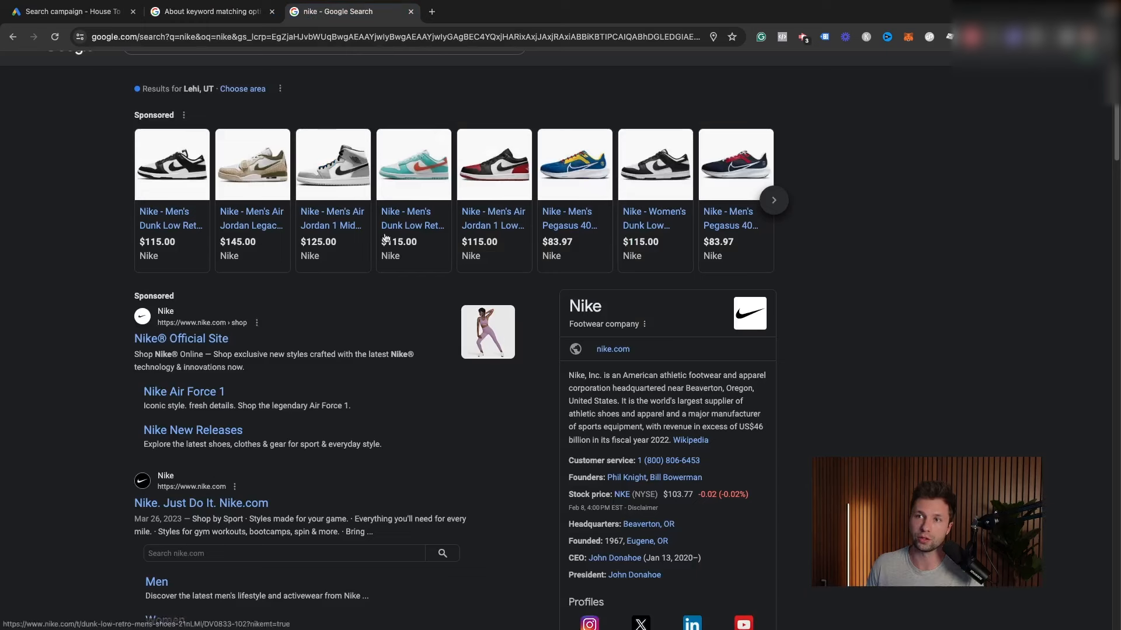
scroll(244, 386, "down", 1)
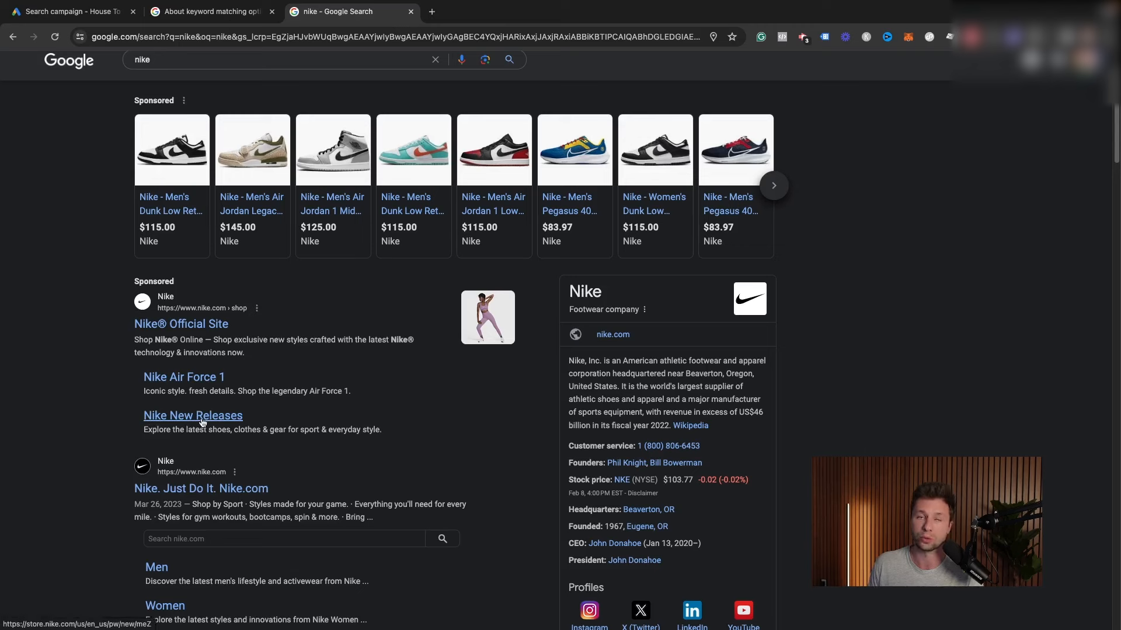
Return to the campaign draft and start creating new sitelinks, beginning with the text of Sitelink 1
left_click(97, 22)
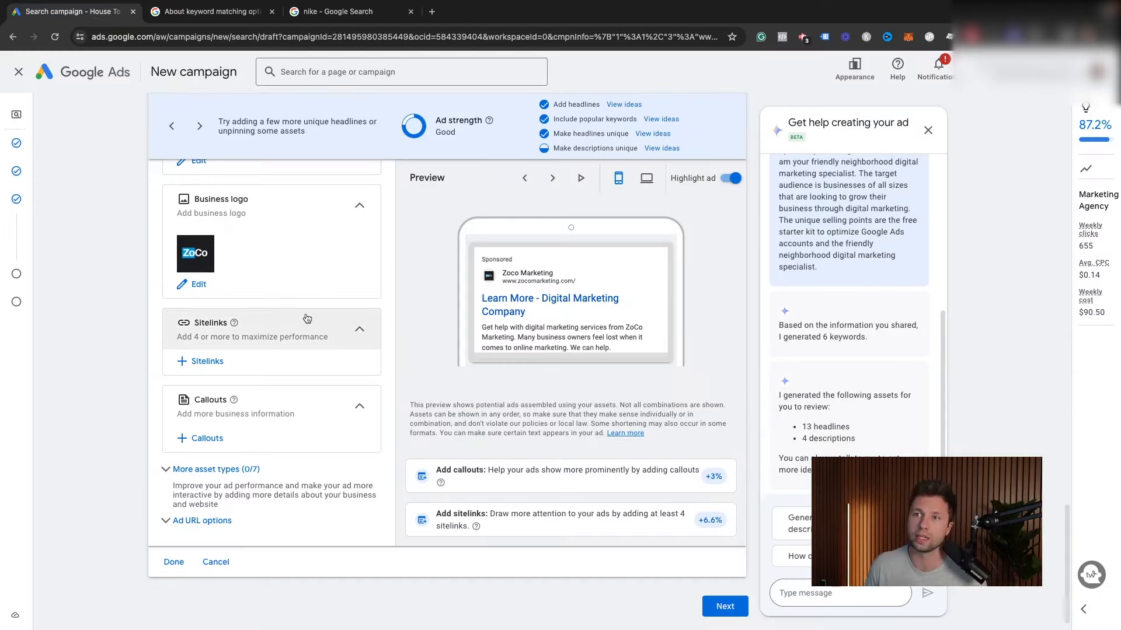
left_click(201, 362)
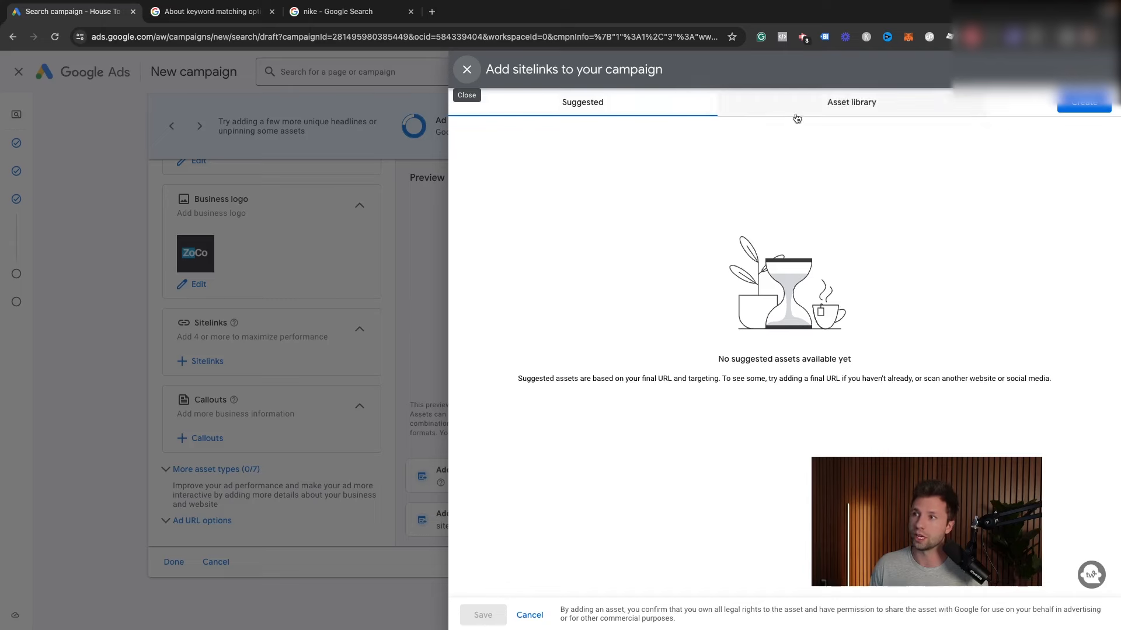
left_click(1081, 111)
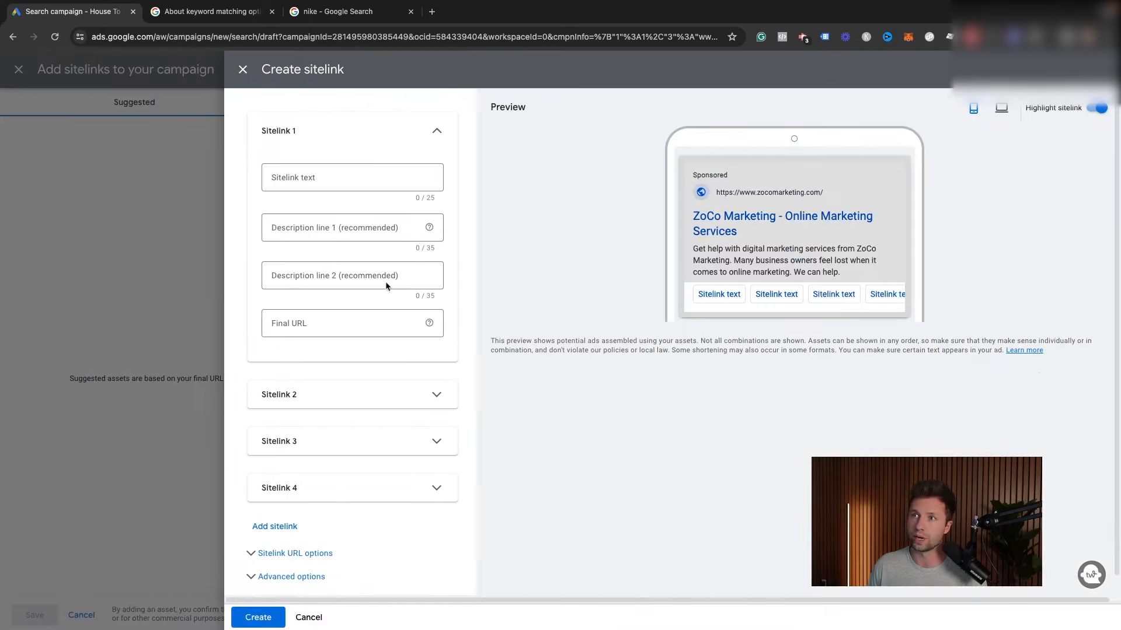
left_click(322, 181)
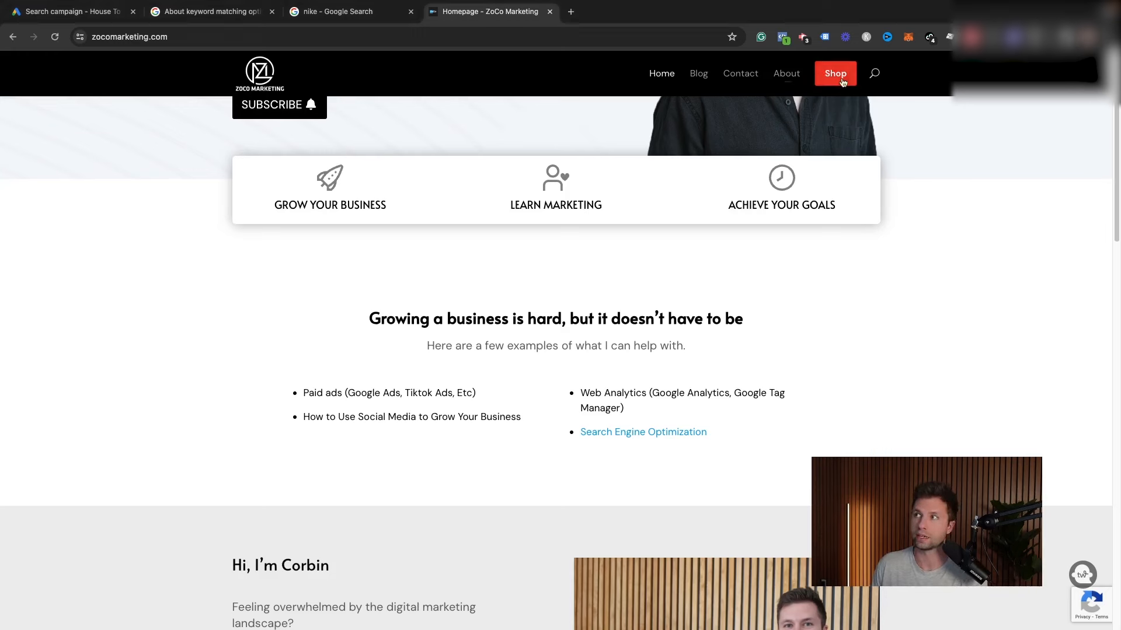
Open the blog page of the ZoCo Marketing website separately, copy its URL and return to the sitelink form
left_click(699, 73, "super")
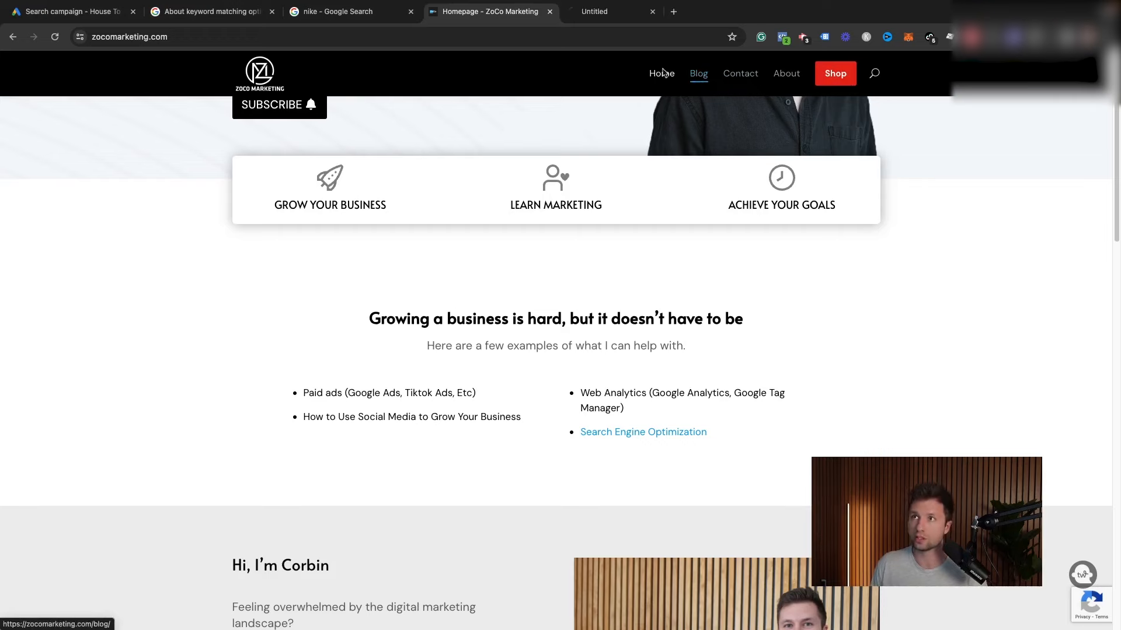
left_click(596, 11)
left_click(225, 35)
key("ctrl+c")
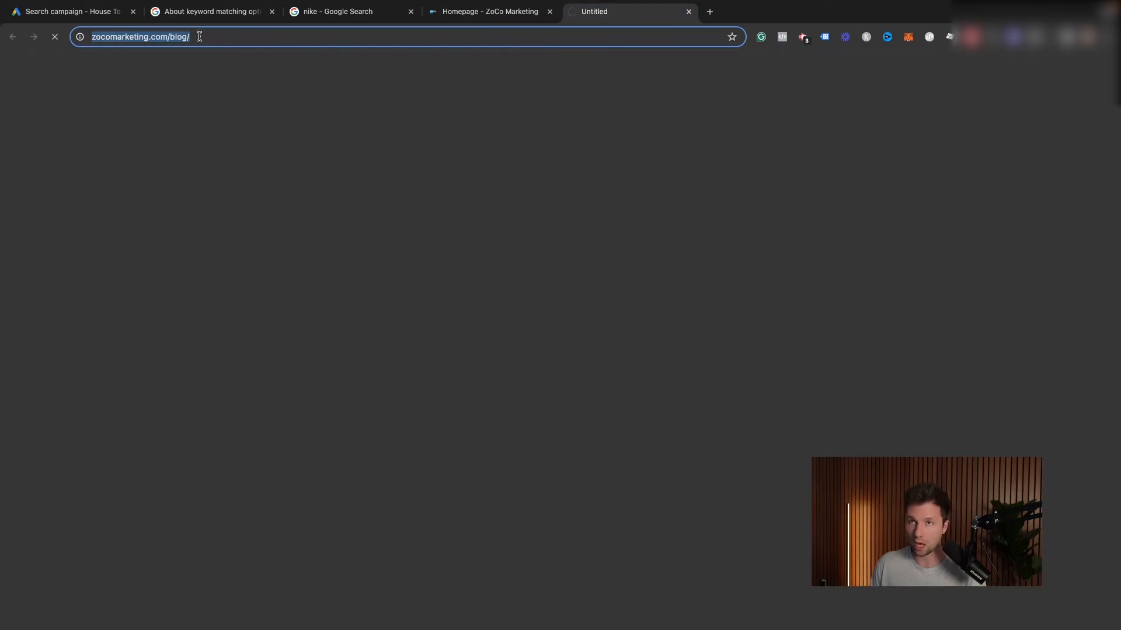
left_click(88, 12)
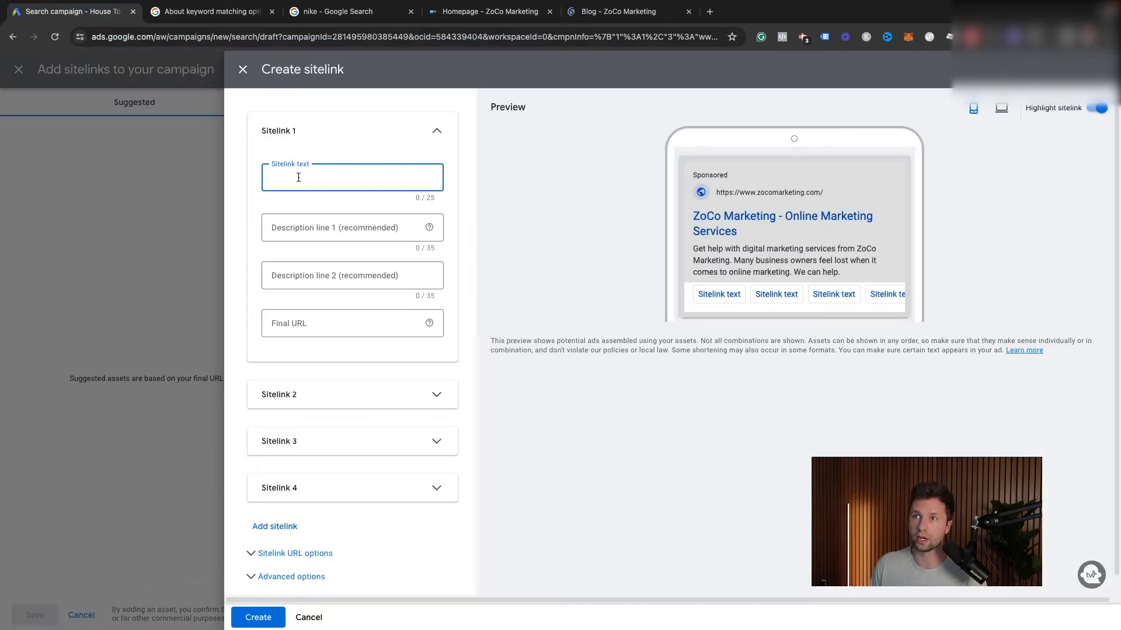
type("Blog")
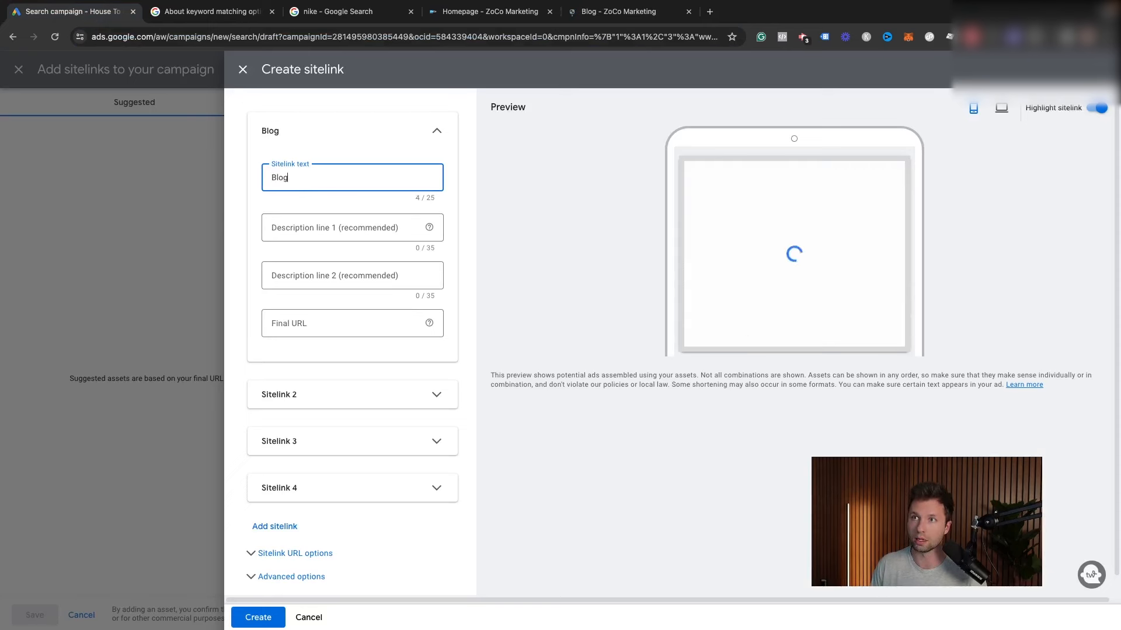
left_click(290, 321)
key("ctrl+v")
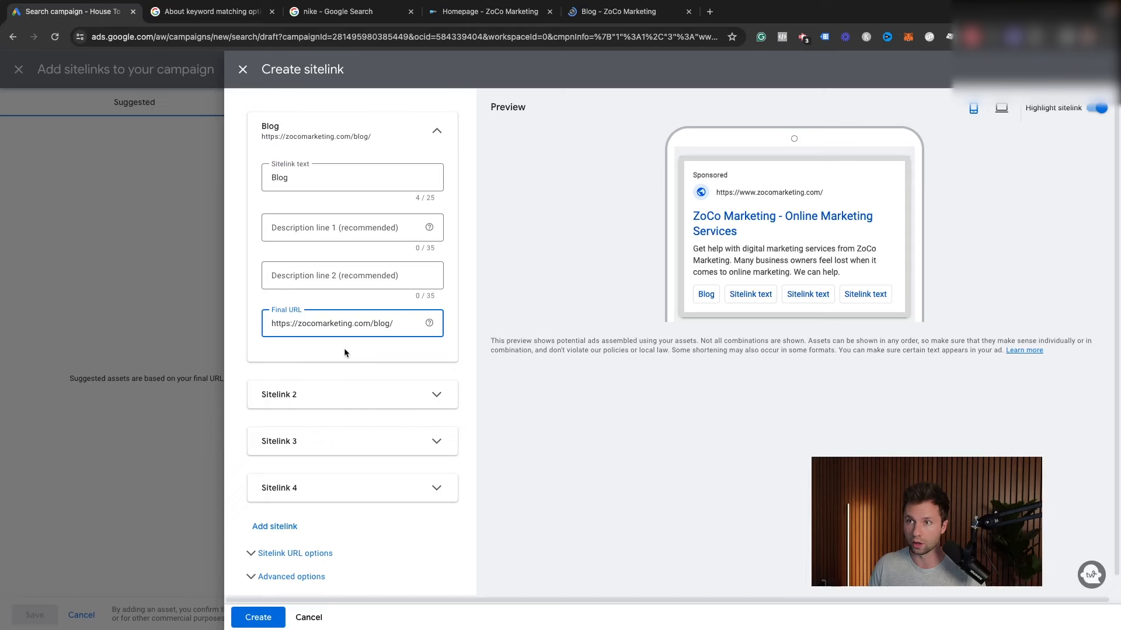
left_click(618, 12)
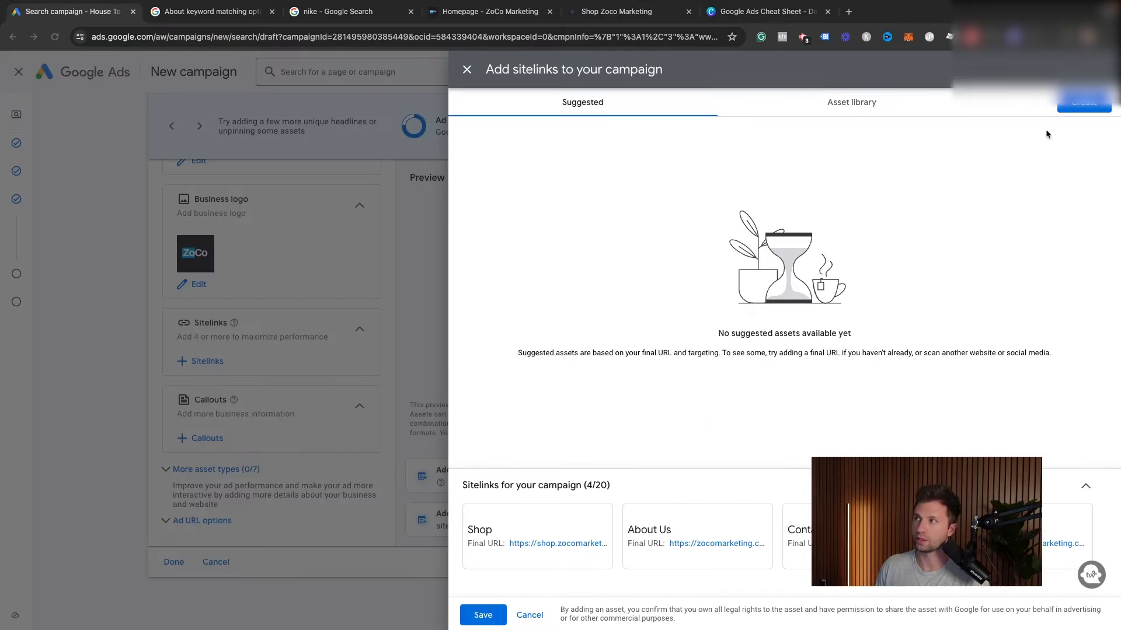
left_click(482, 615)
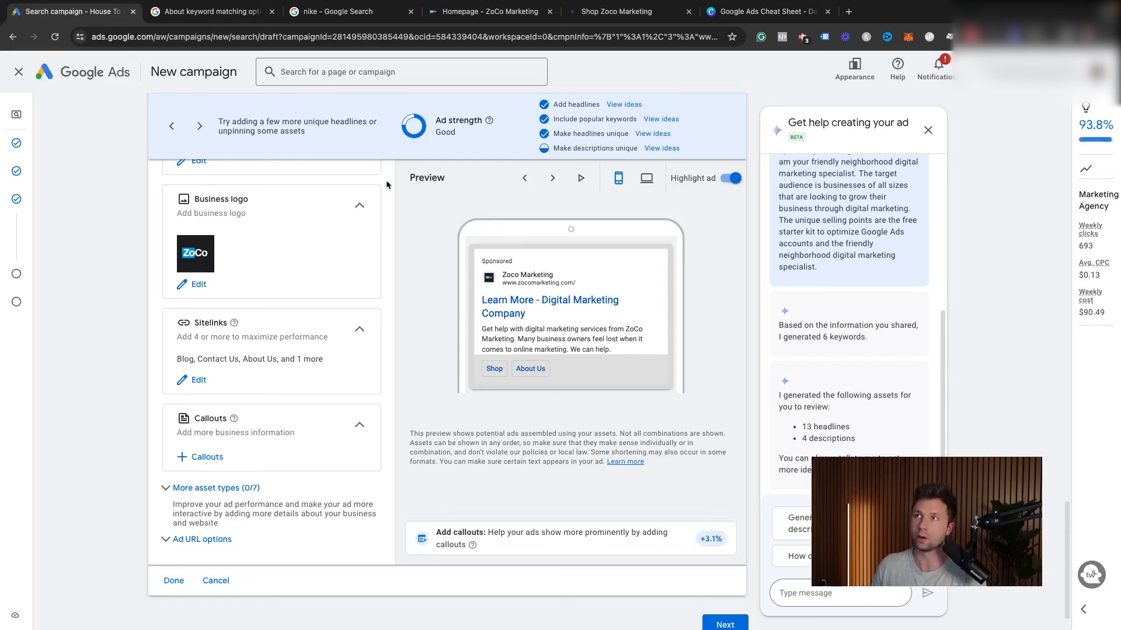
Switch to the Google Search Ads Cheat Sheet in Canva and look through its steps from account setup to campaign optimization
left_click(762, 12)
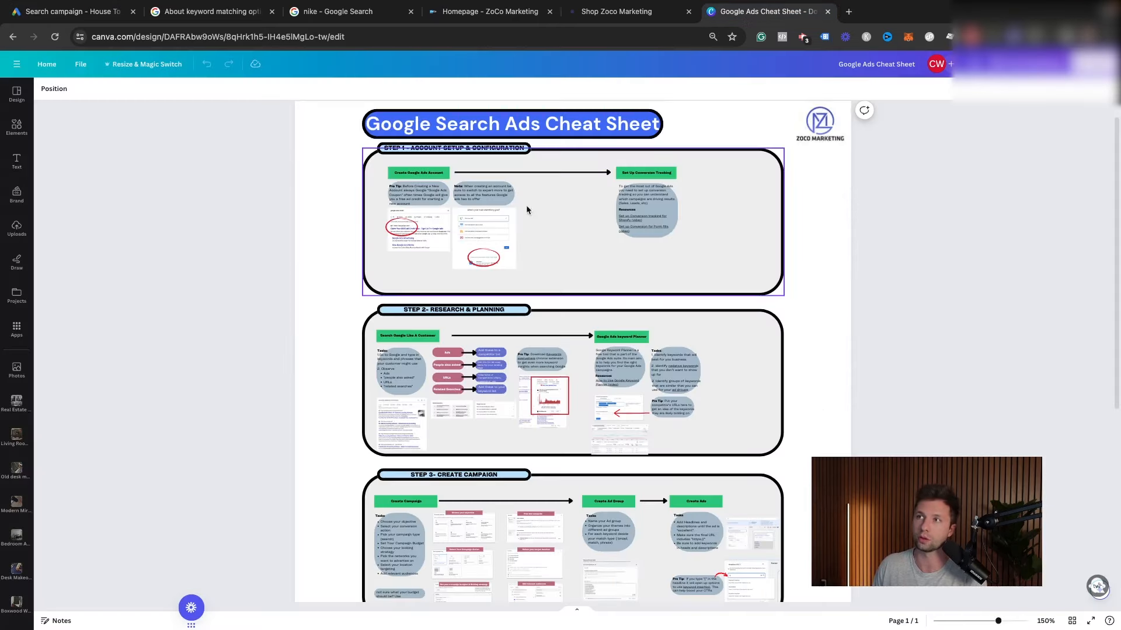
scroll(537, 226, "down", 10)
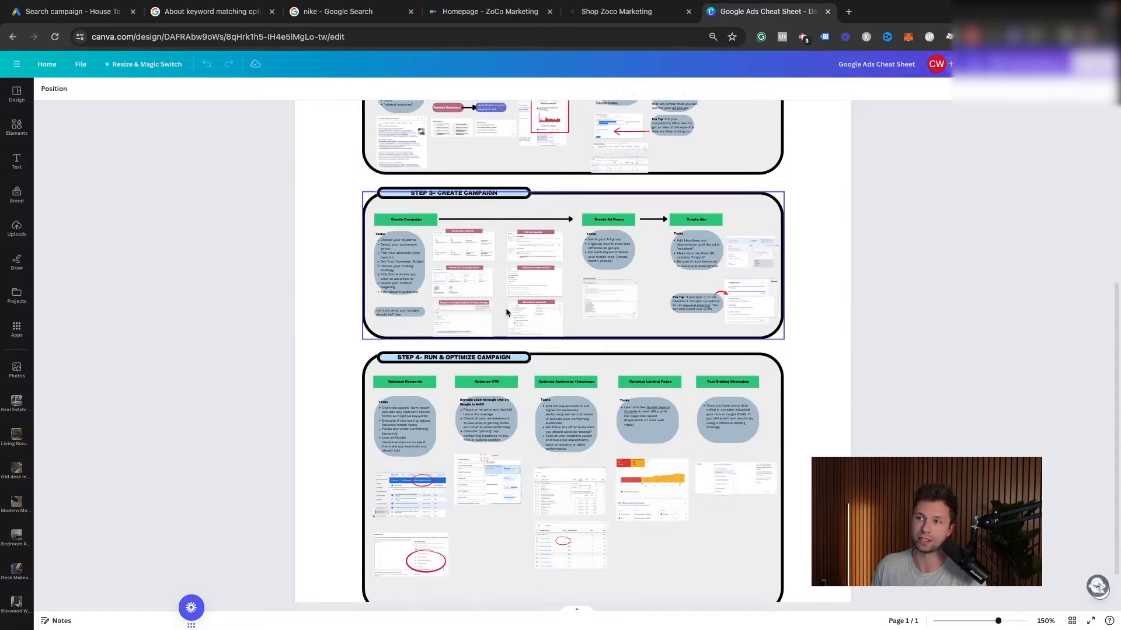
scroll(414, 379, "up", 5)
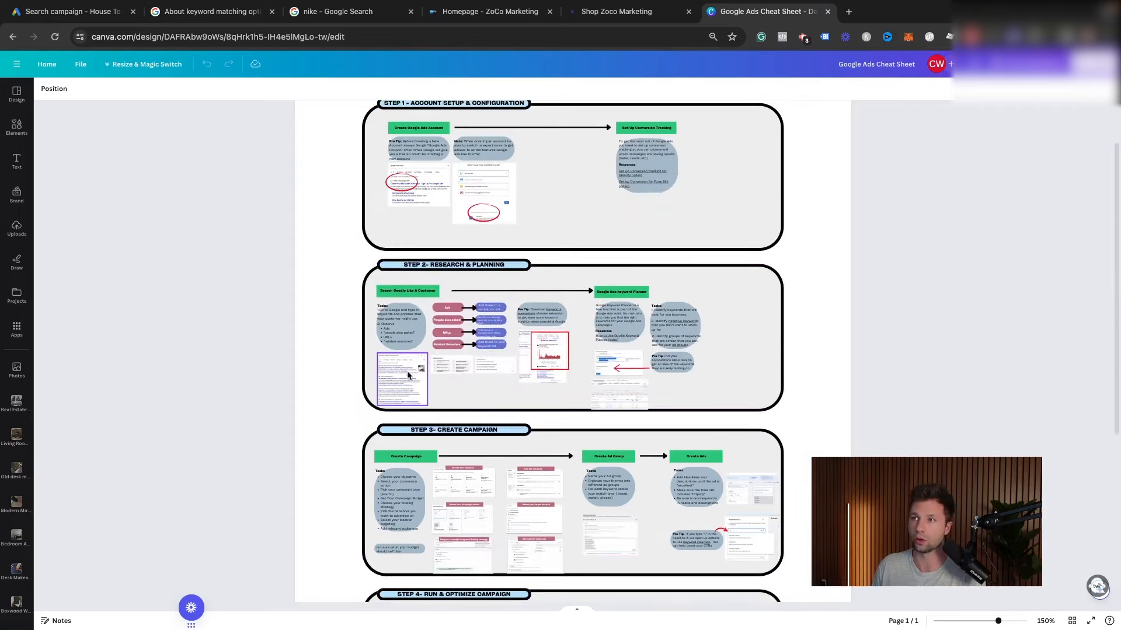
scroll(490, 291, "up", 1)
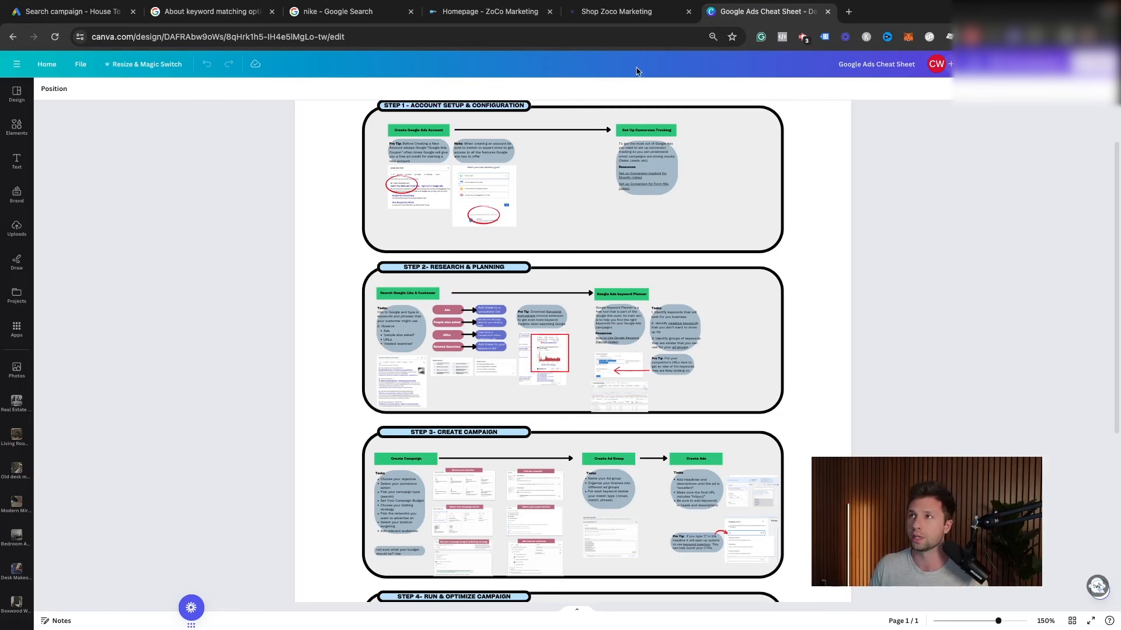
scroll(406, 151, "up", 2)
scroll(407, 151, "up", 1)
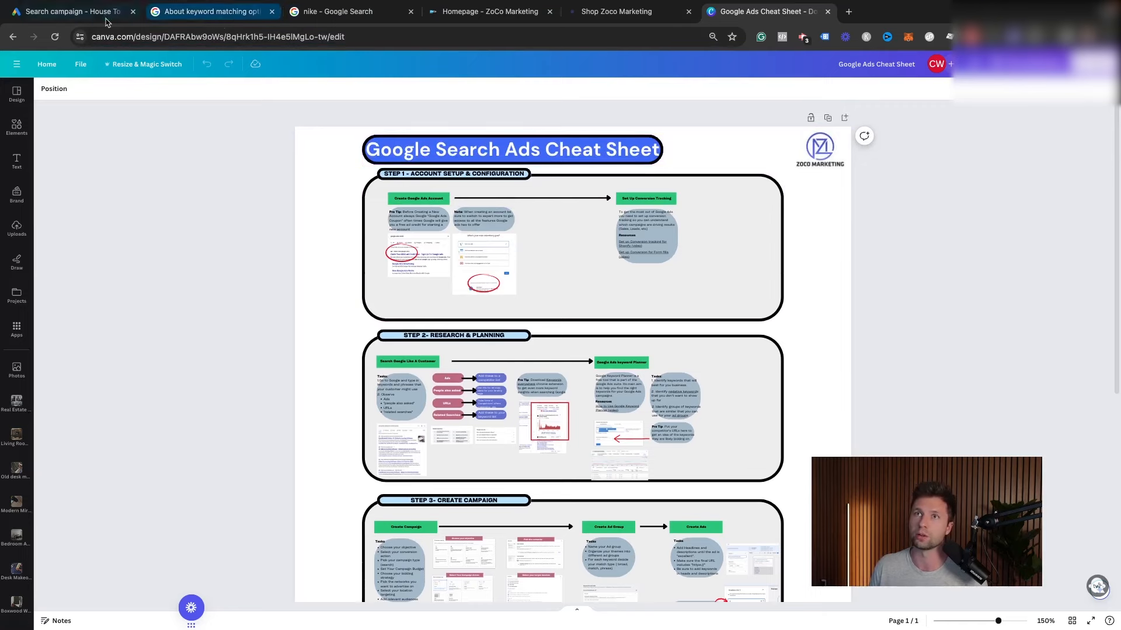
Return to the Google Ads campaign draft and apply the callouts 100s Of Happy Customers, Free Consultations, 10+ Years Experience and Google Ads Experts
left_click(75, 18)
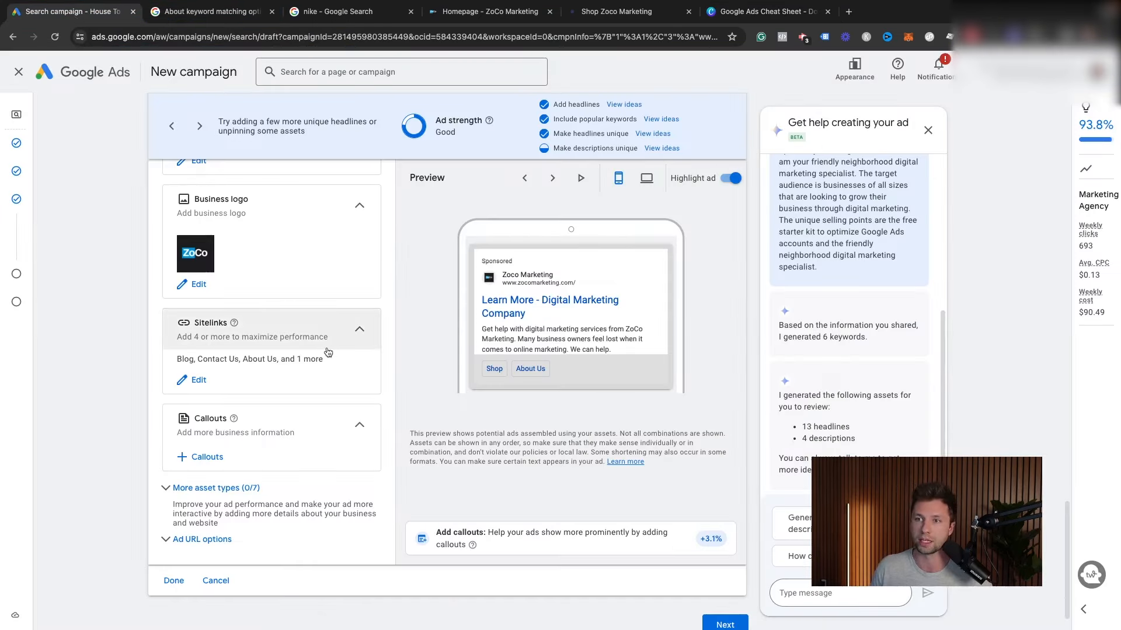
scroll(274, 402, "down", 1)
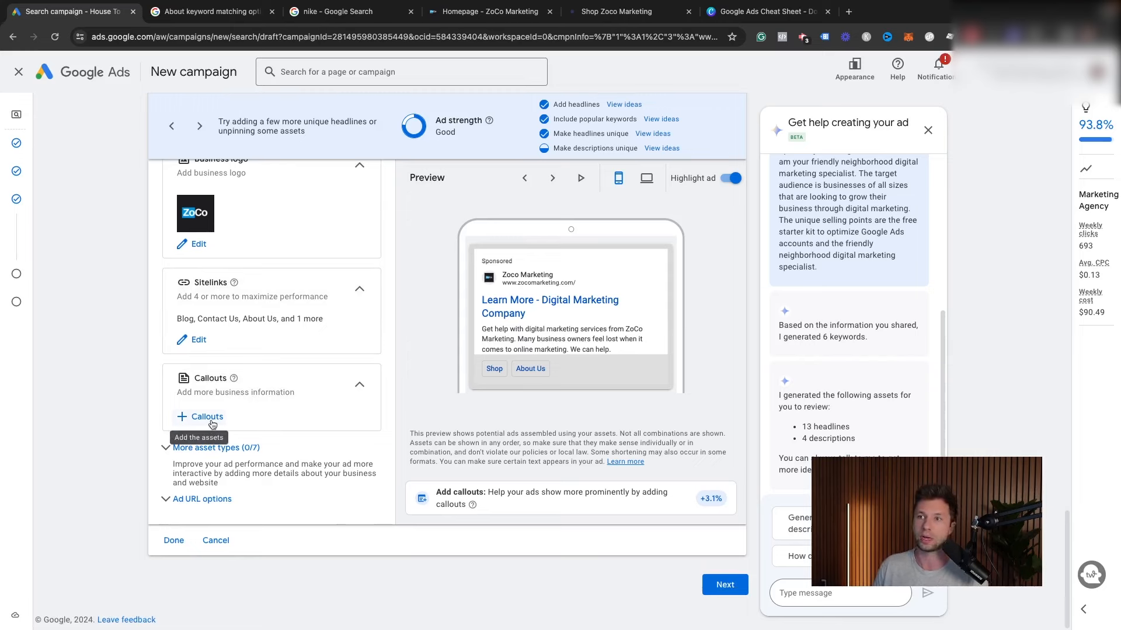
left_click(202, 417)
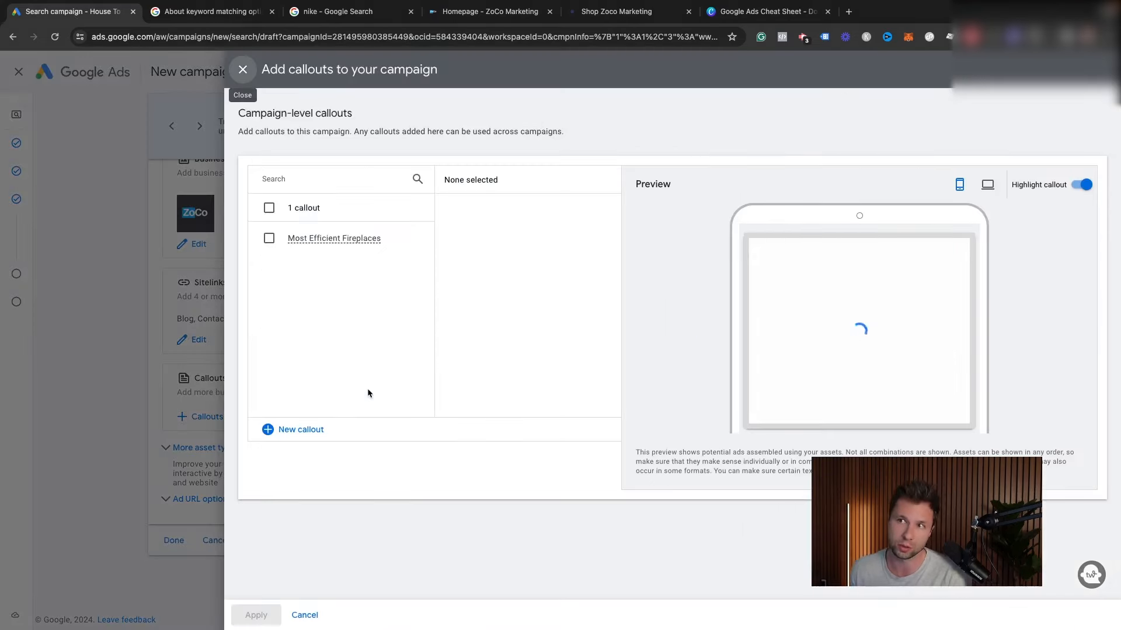
left_click(268, 430)
left_click(337, 217)
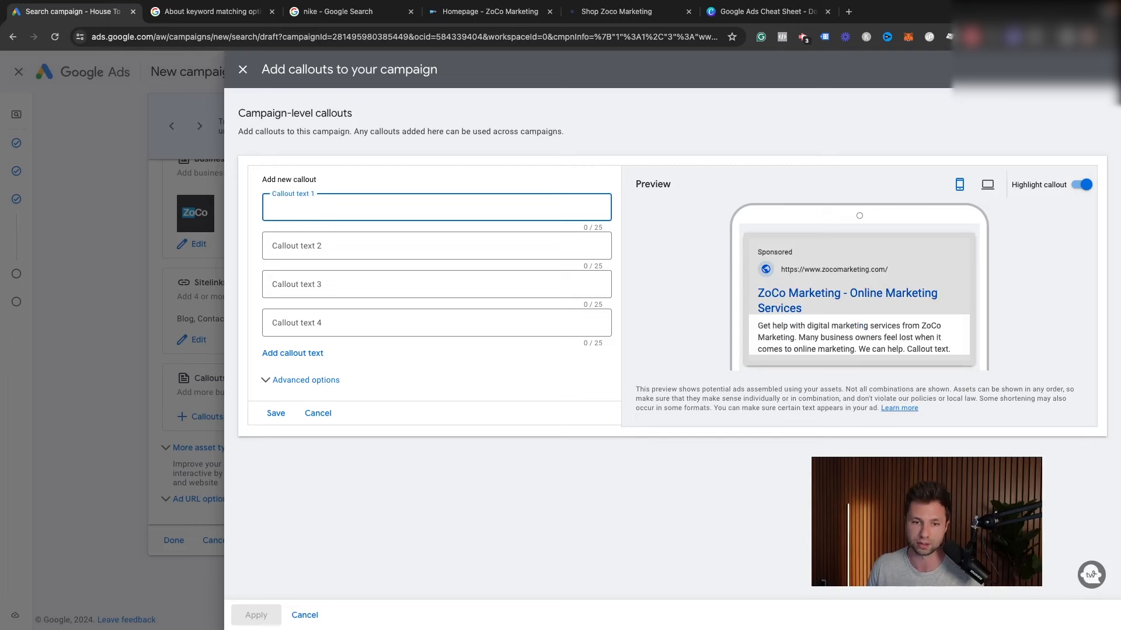
type("100s Of Happy Customers Free Consultations 10+ Years Experience Google Ads Experts")
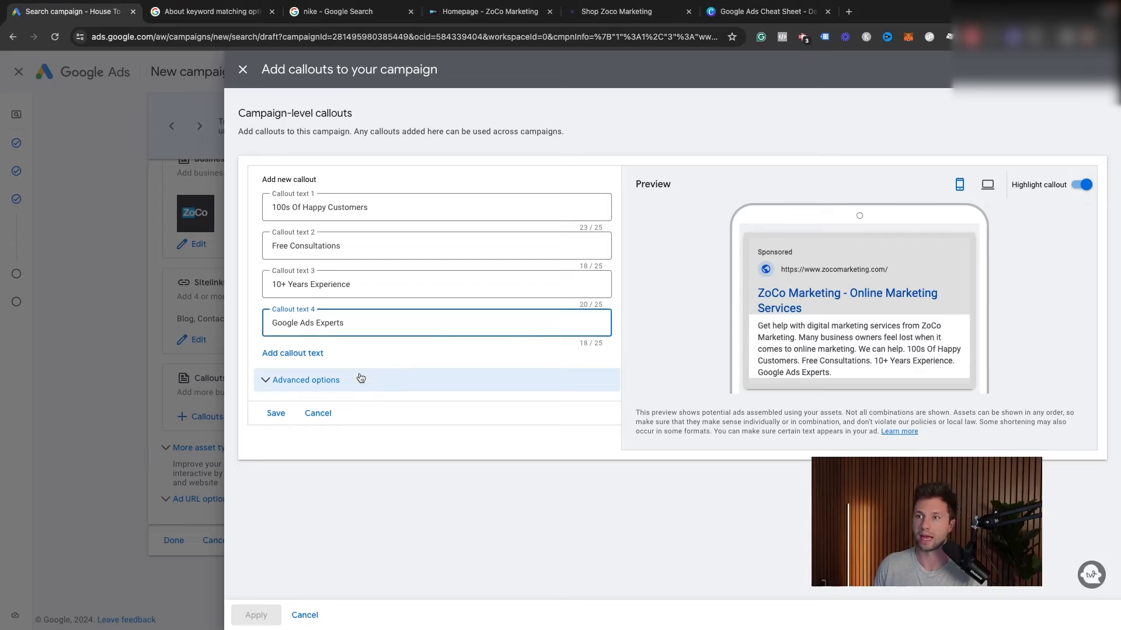
left_click(275, 414)
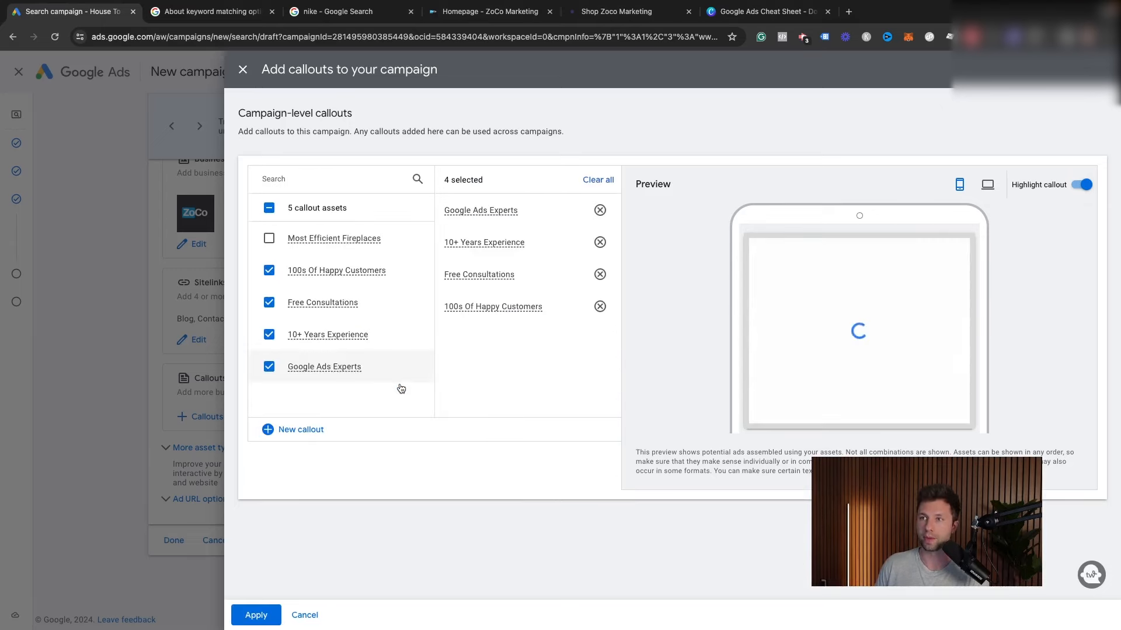
left_click(257, 615)
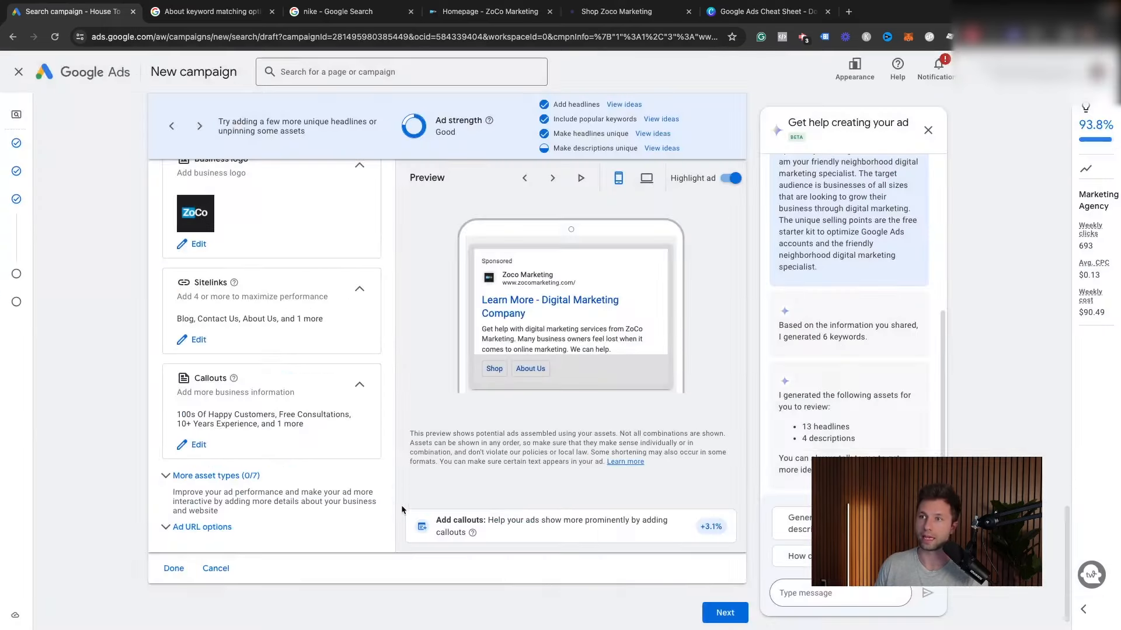
Review the ad's existing assets and the additional asset types without adding any, and continue to the campaign budget
scroll(422, 440, "down", 1)
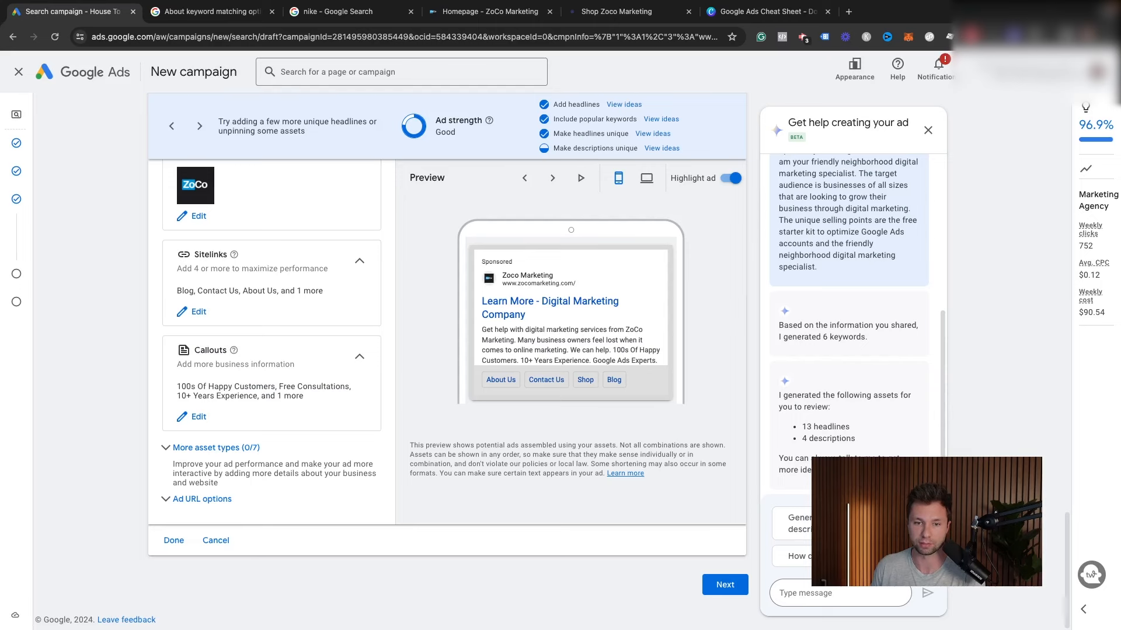
left_click(172, 448)
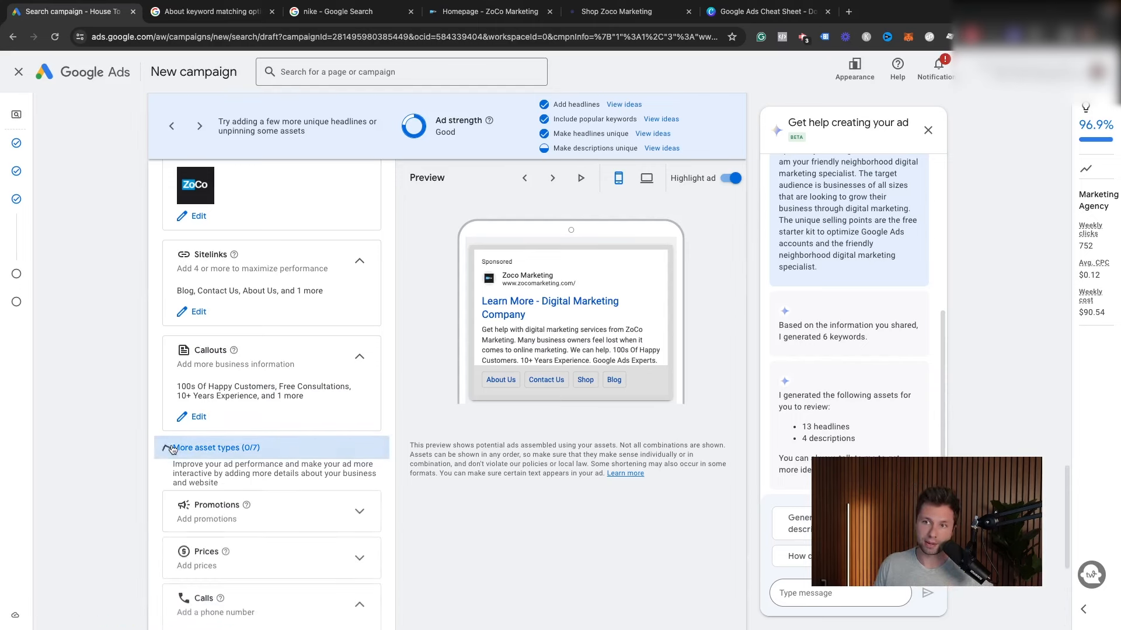
scroll(251, 464, "down", 4)
scroll(245, 423, "up", 8)
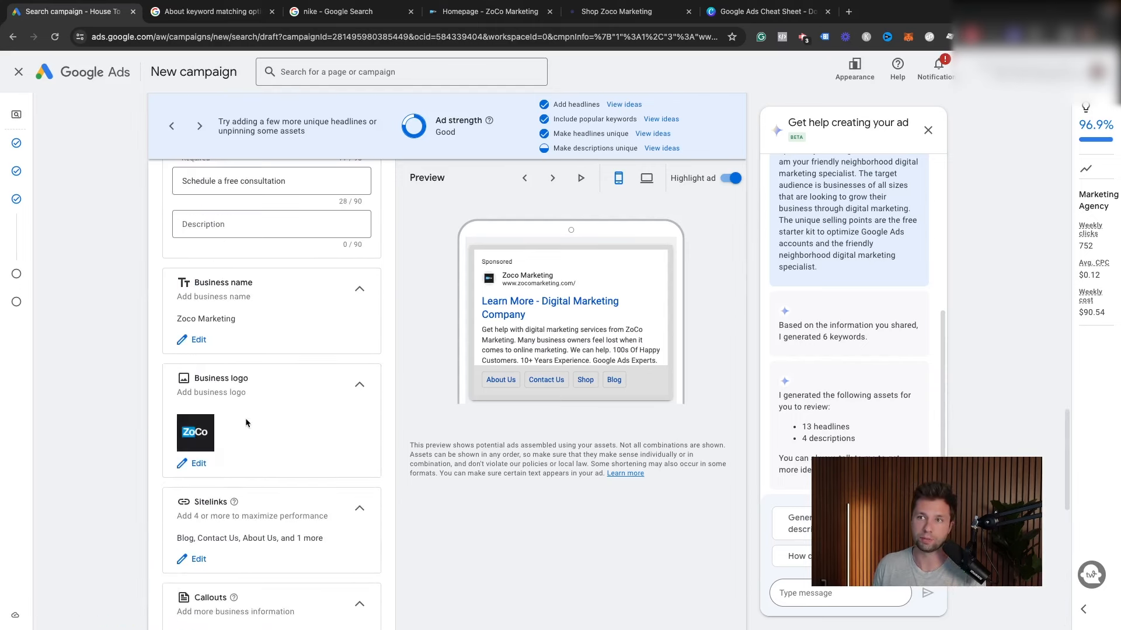
scroll(193, 446, "down", 1)
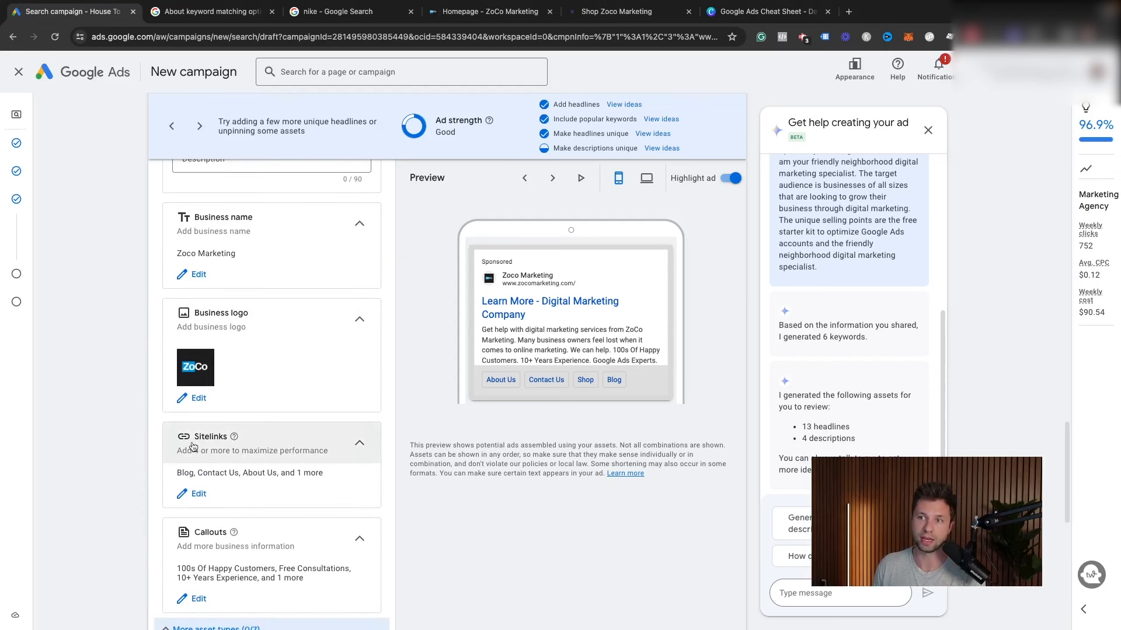
scroll(193, 446, "down", 2)
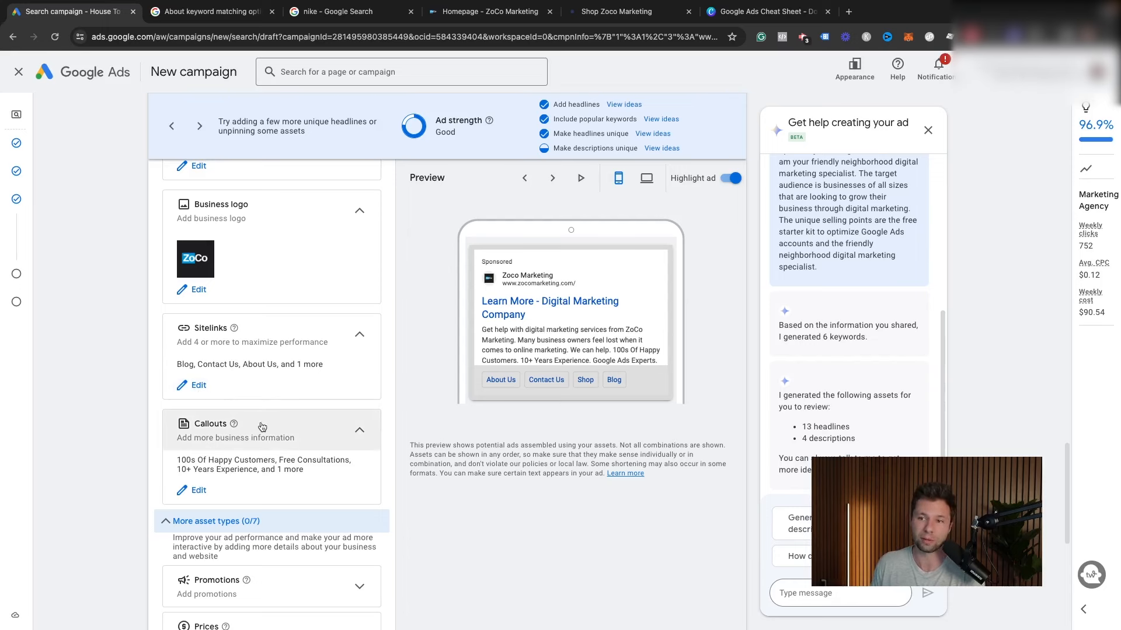
scroll(262, 427, "down", 7)
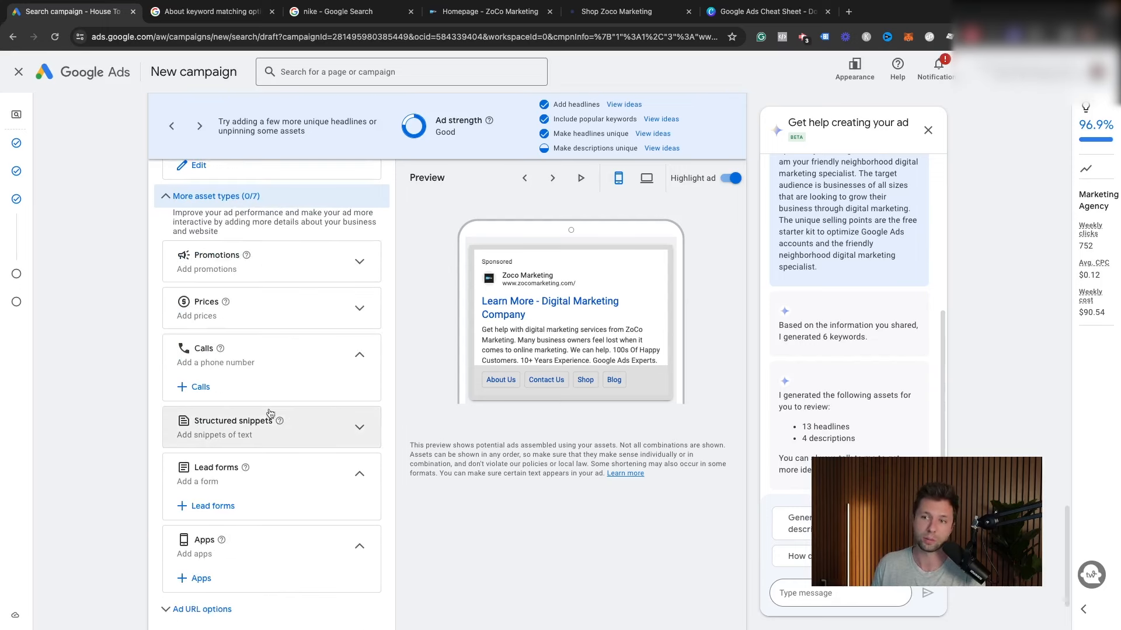
scroll(220, 430, "up", 3)
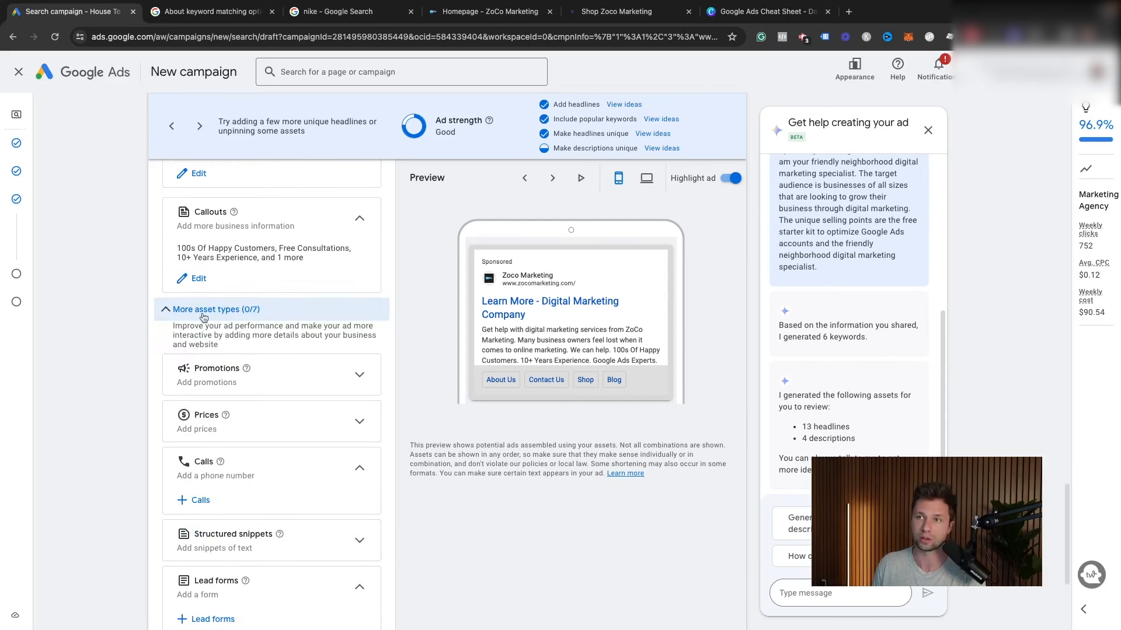
left_click(160, 311)
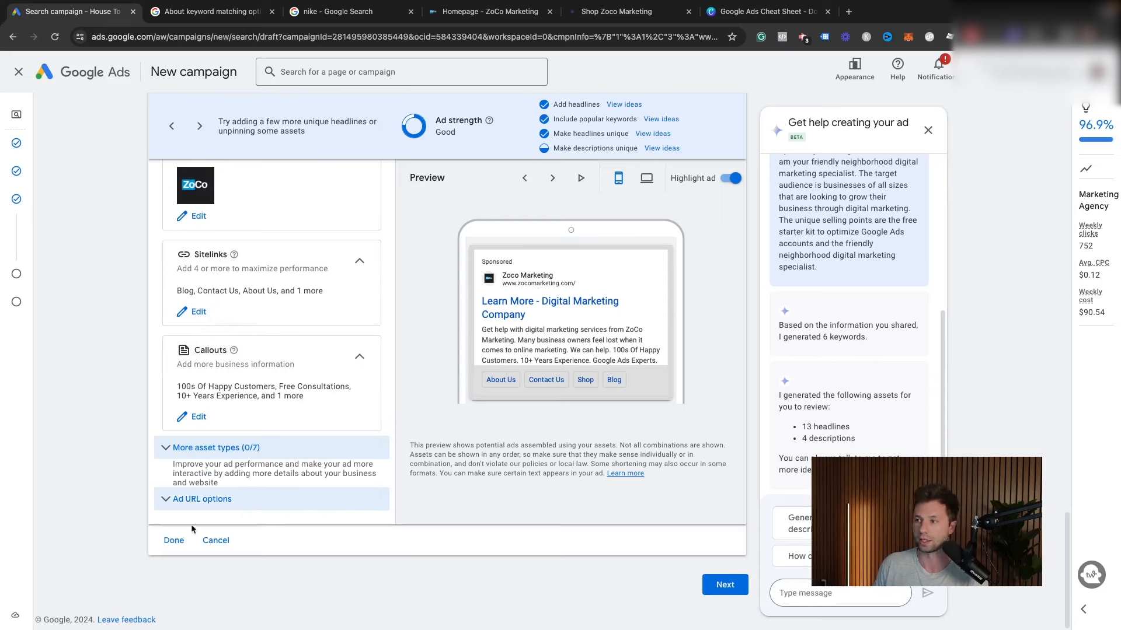
left_click(722, 590)
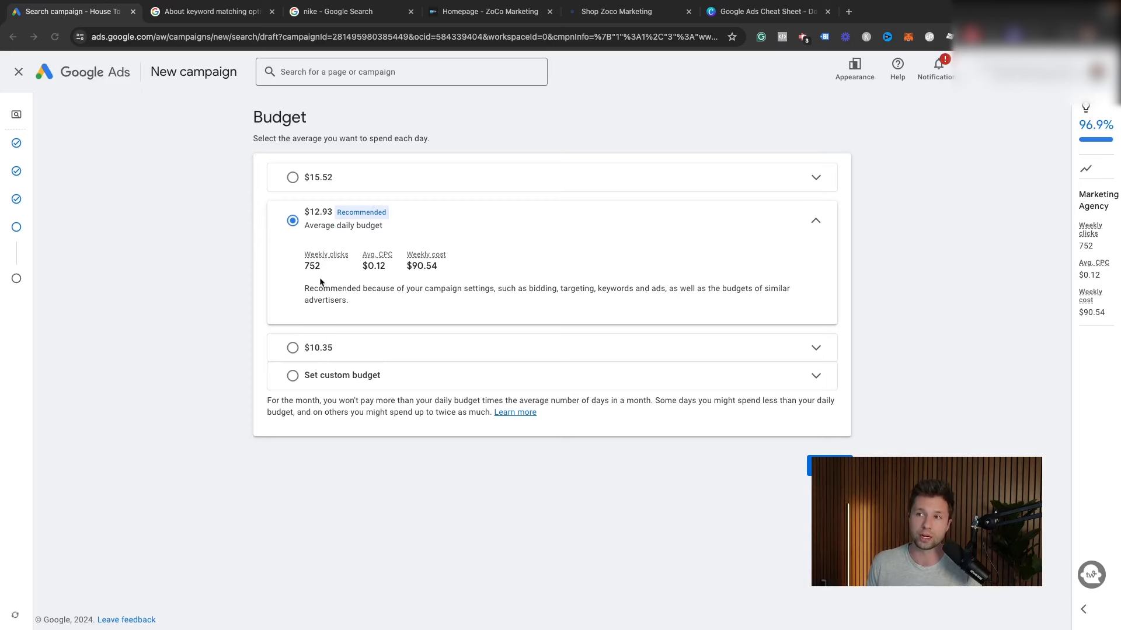
Try a custom average daily budget of $50 for the campaign
left_click(295, 379)
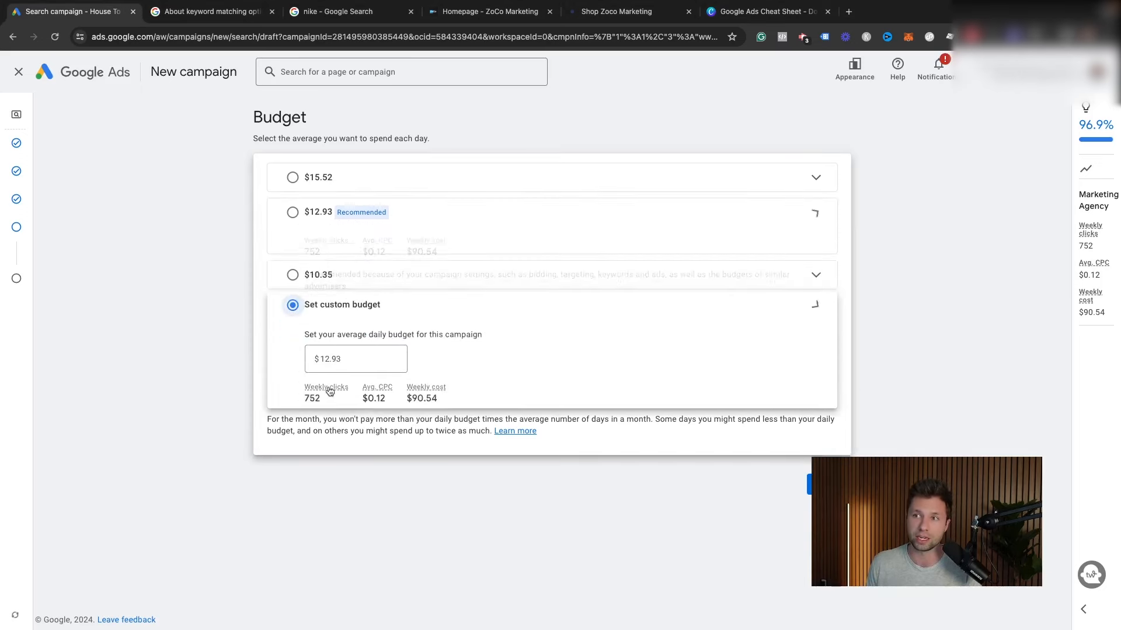
left_click_drag(343, 333, 309, 324)
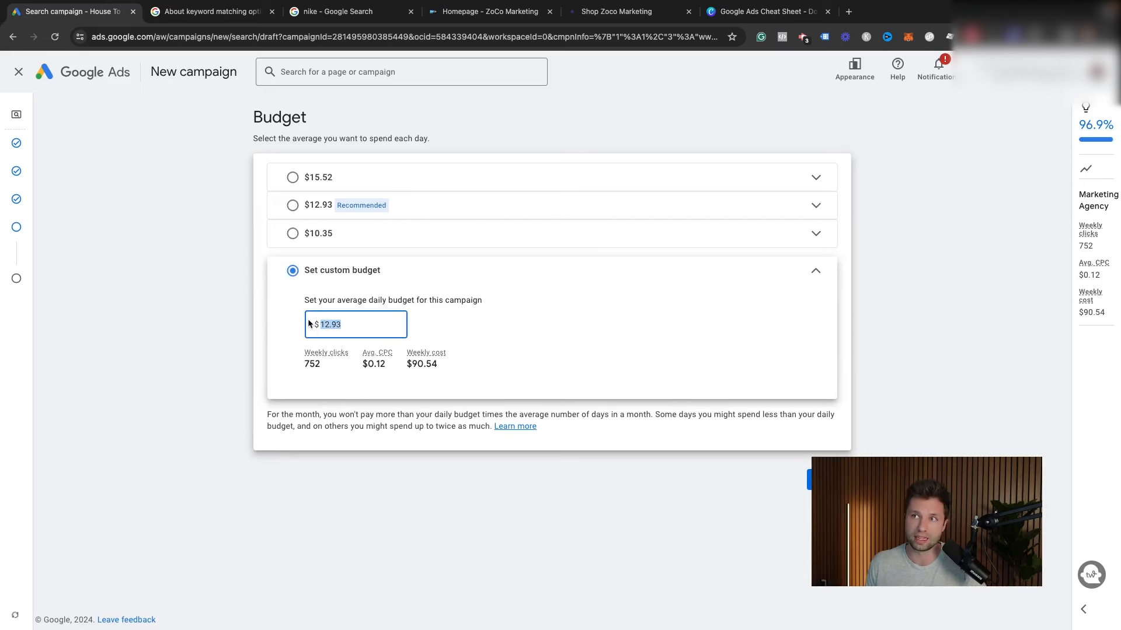
type("50")
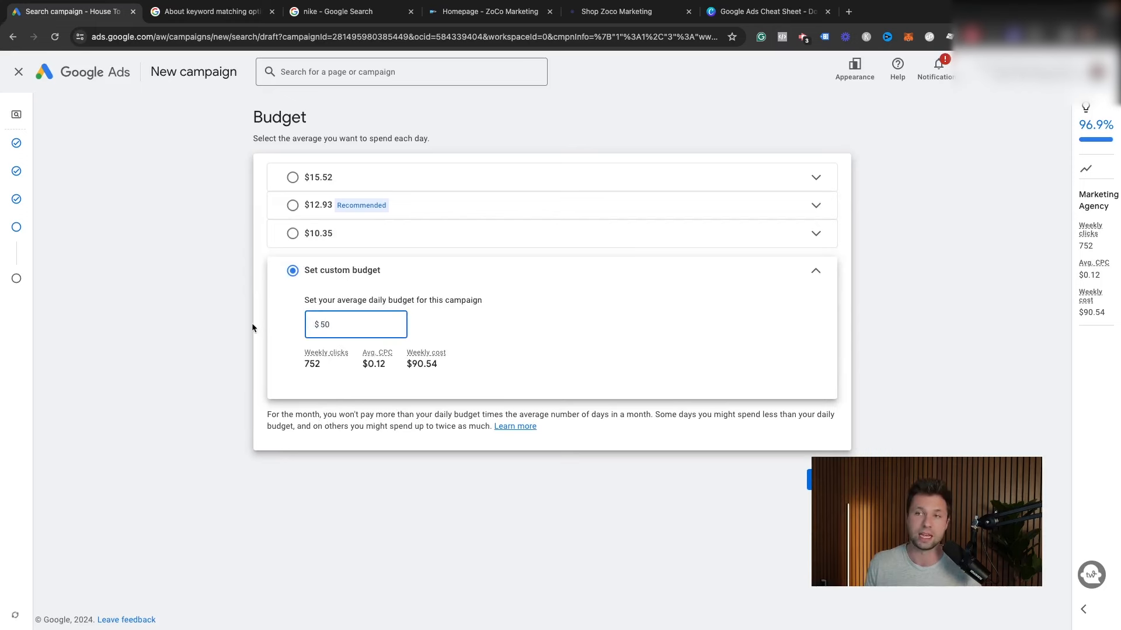
left_click(295, 345)
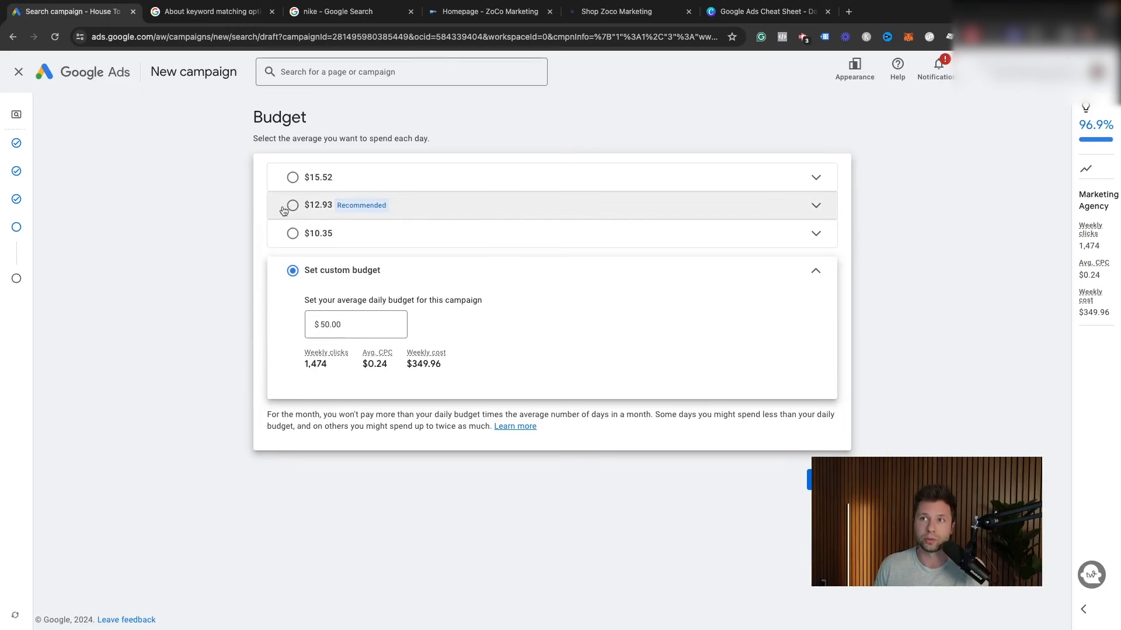
Select the recommended $12.93 average daily budget and, after checking its weekly estimates, continue to the campaign review
left_click(292, 233)
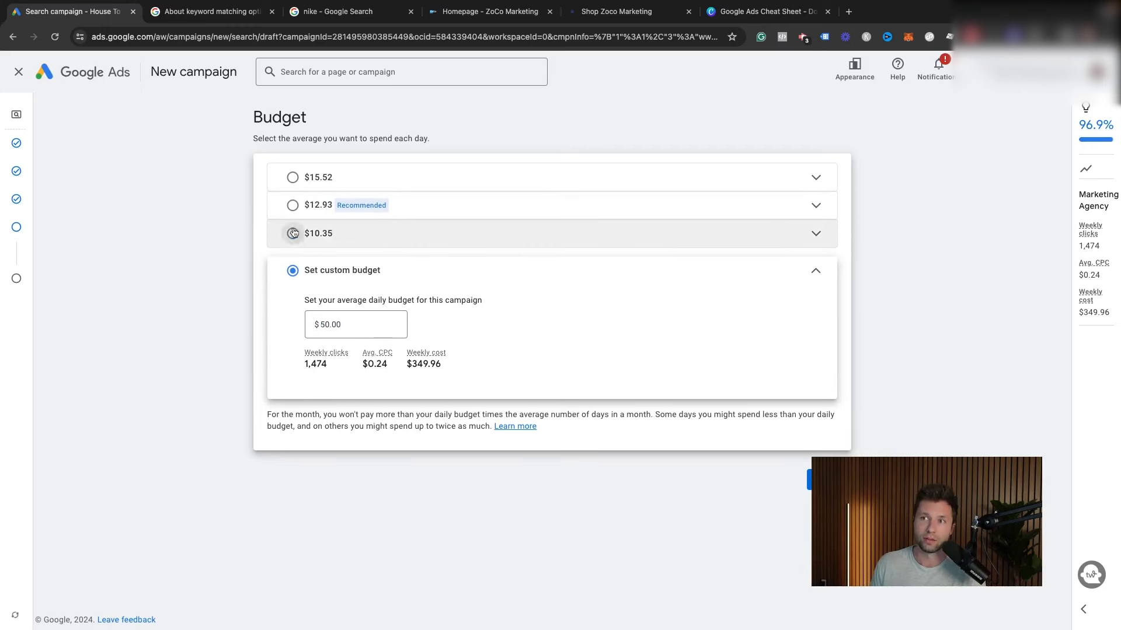
left_click(279, 220)
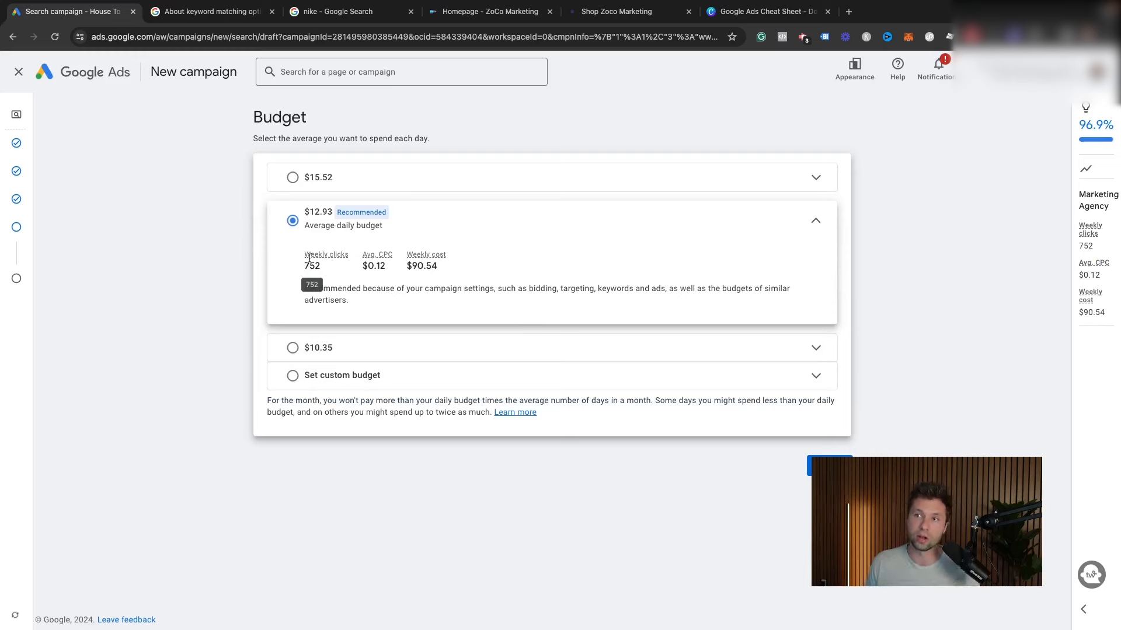
left_click_drag(303, 264, 328, 269)
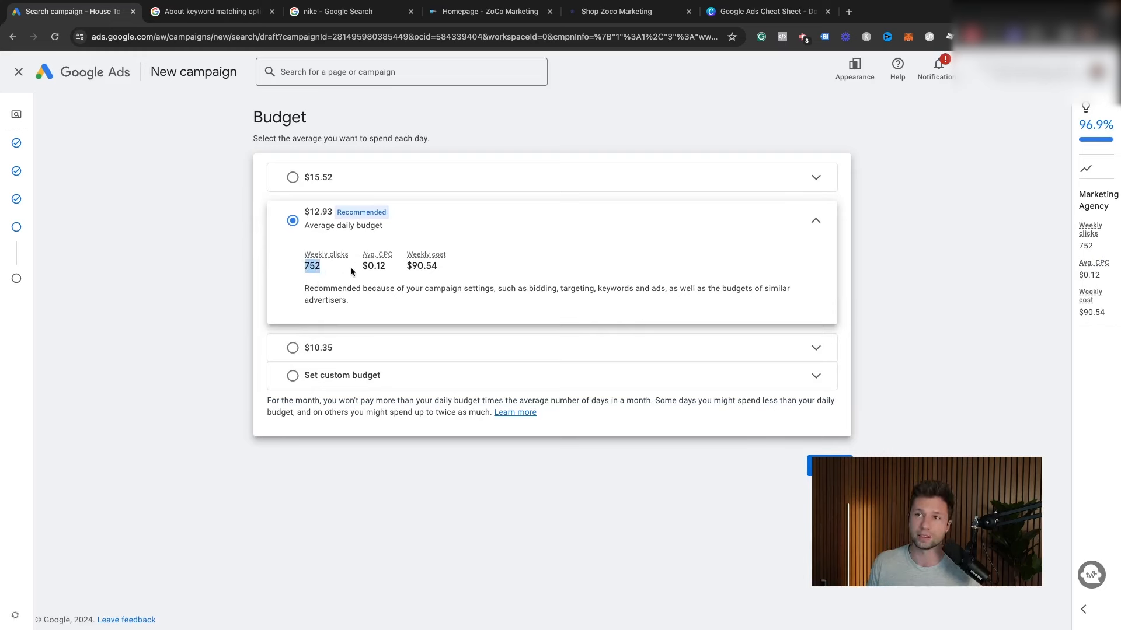
left_click_drag(363, 267, 451, 276)
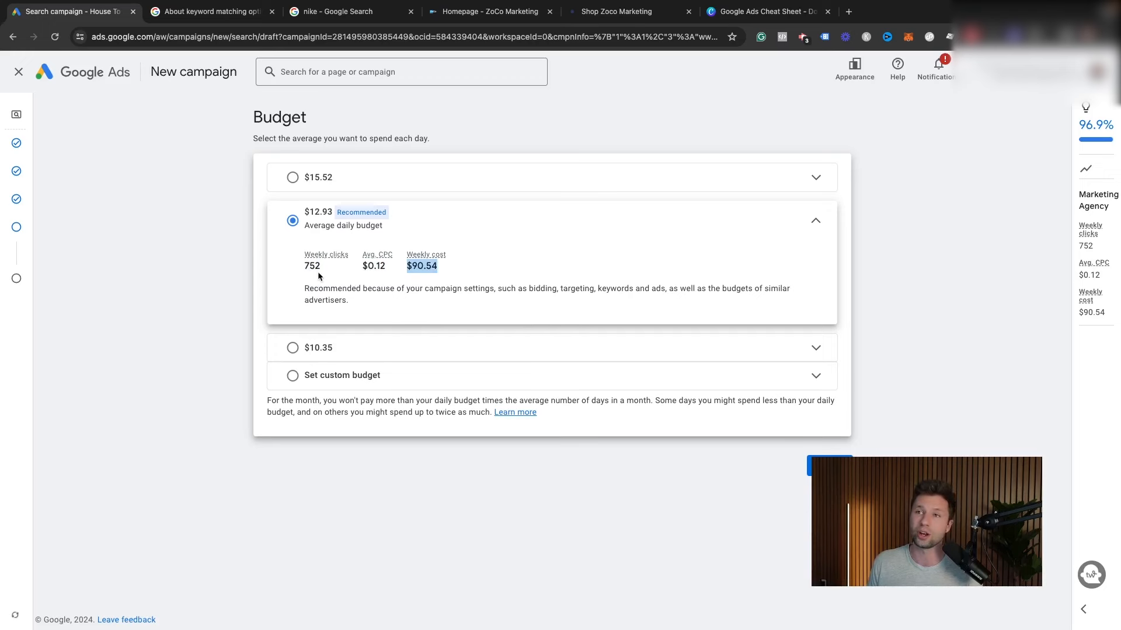
left_click_drag(304, 267, 442, 271)
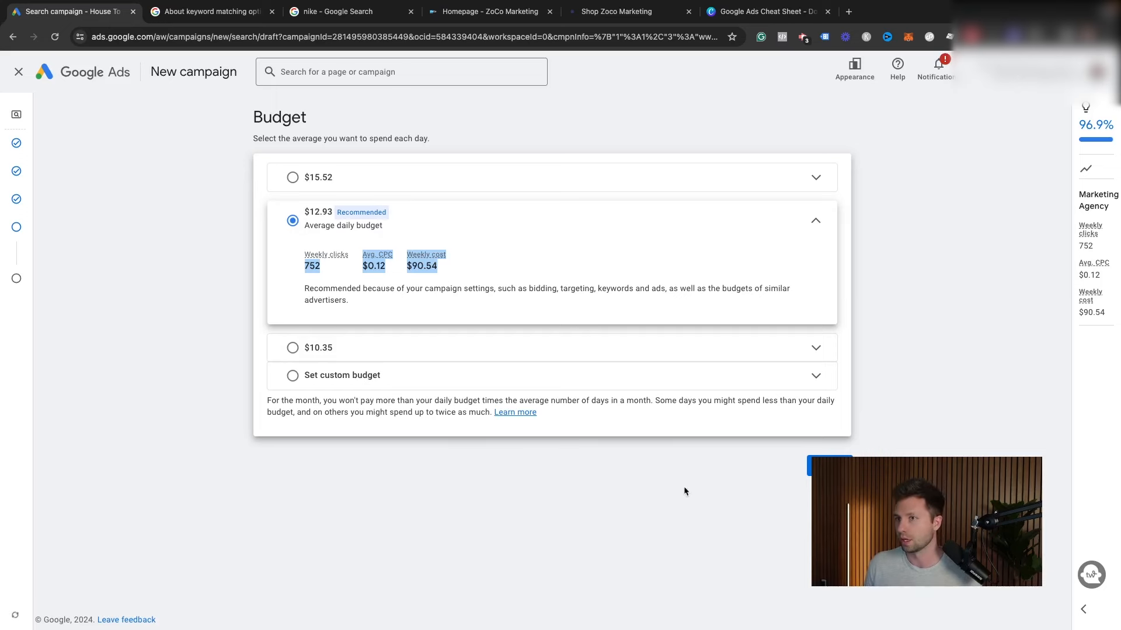
left_click(829, 466)
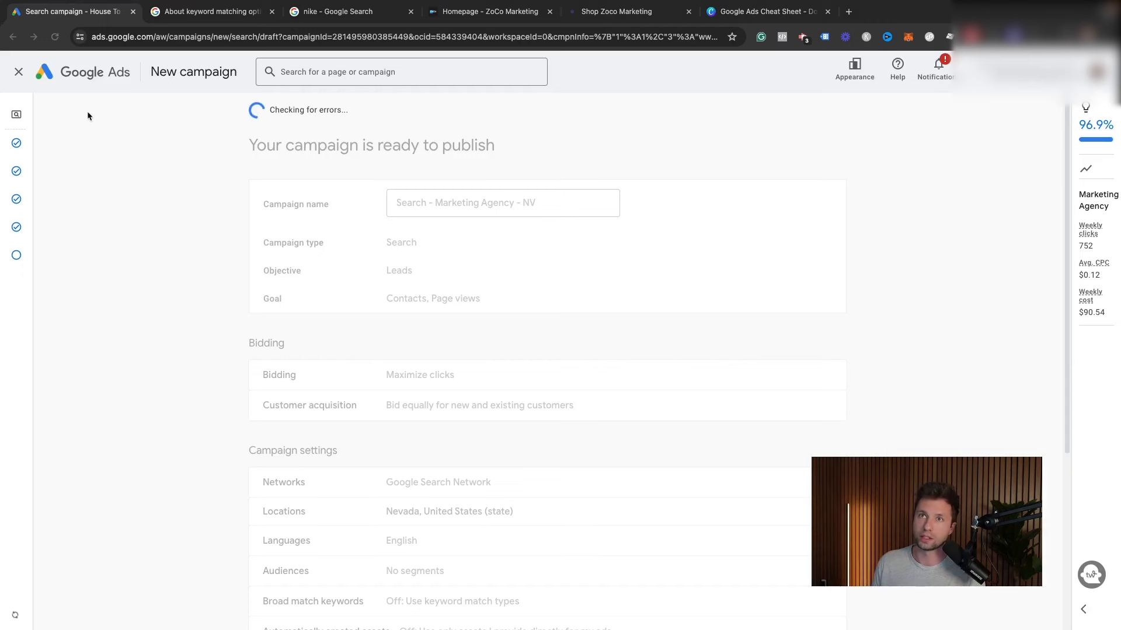
Reload the campaign draft, set its average daily budget to $12.55 and continue to the campaign review
left_click(56, 38)
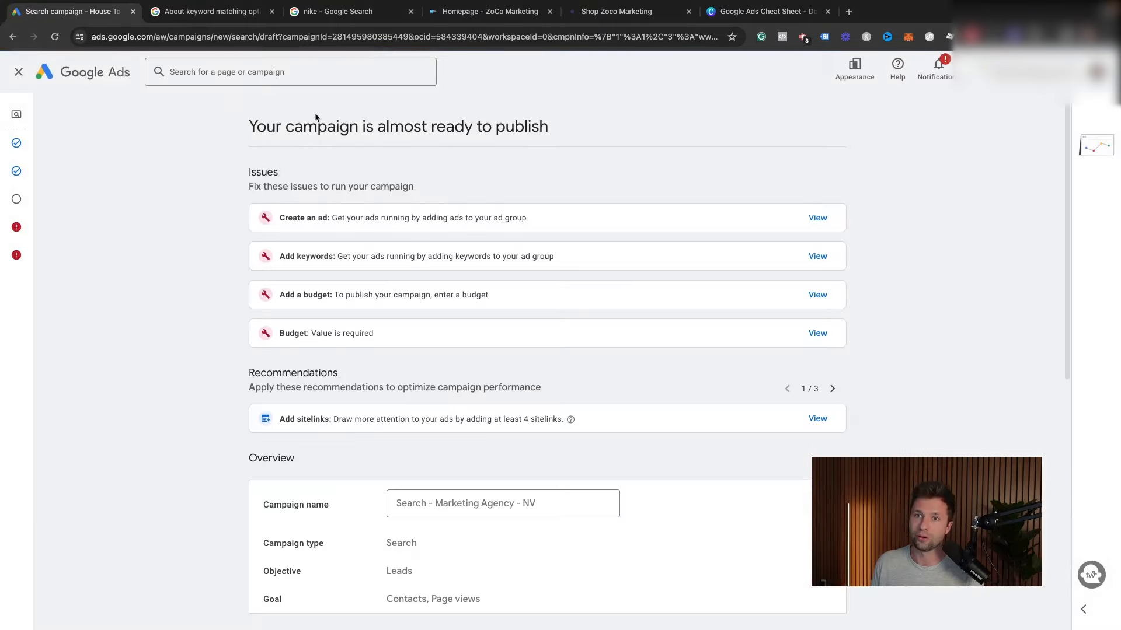
scroll(319, 155, "down", 2)
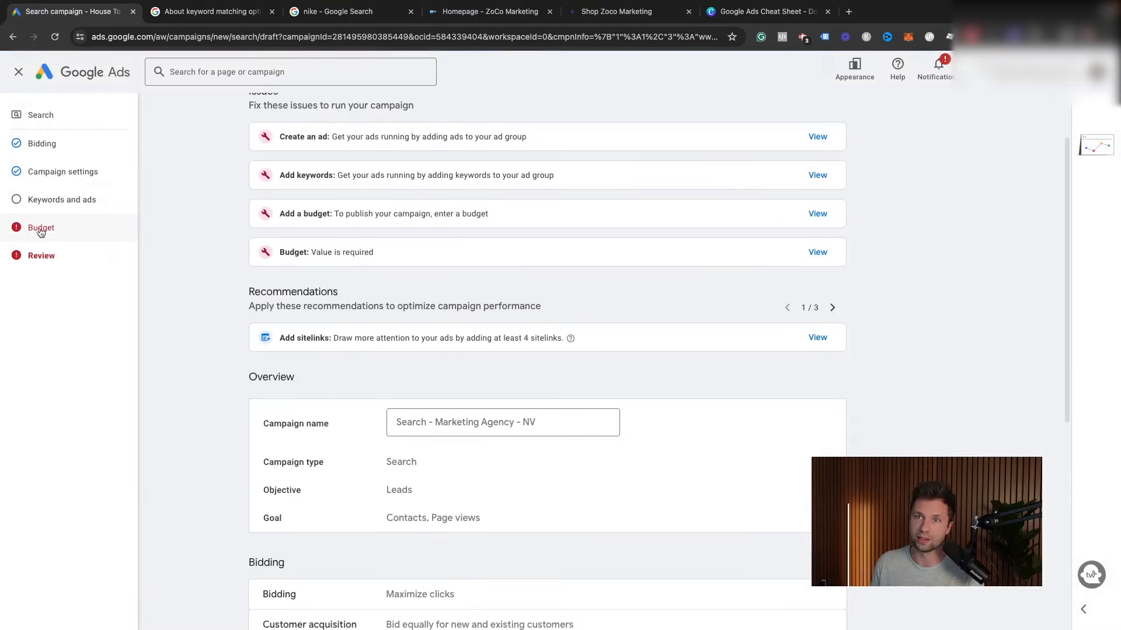
left_click(46, 229)
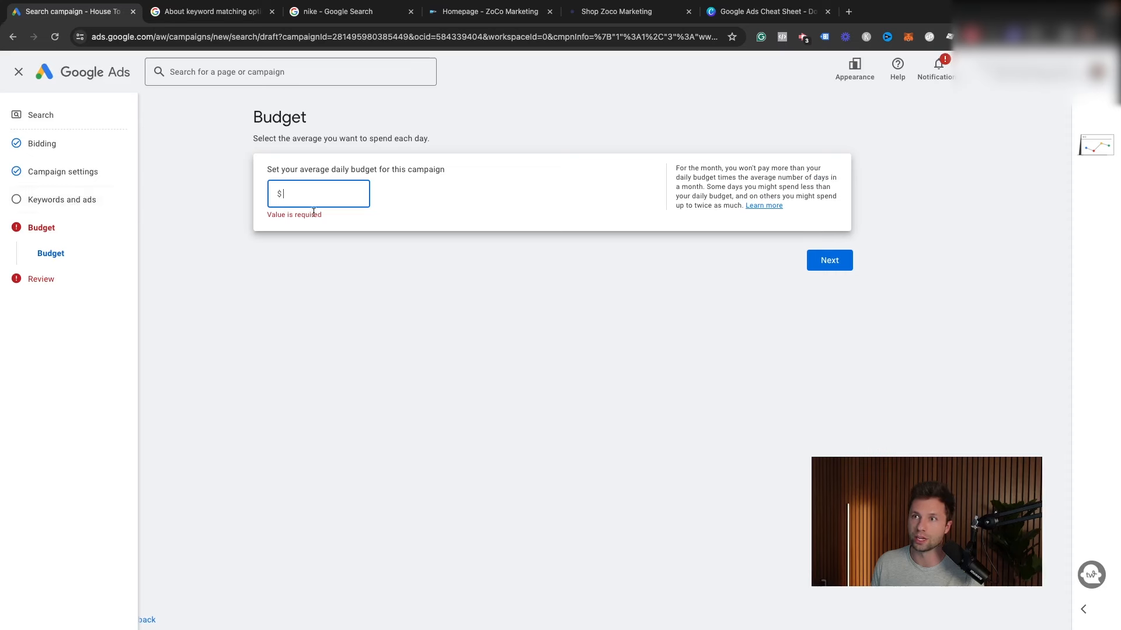
type("12.55")
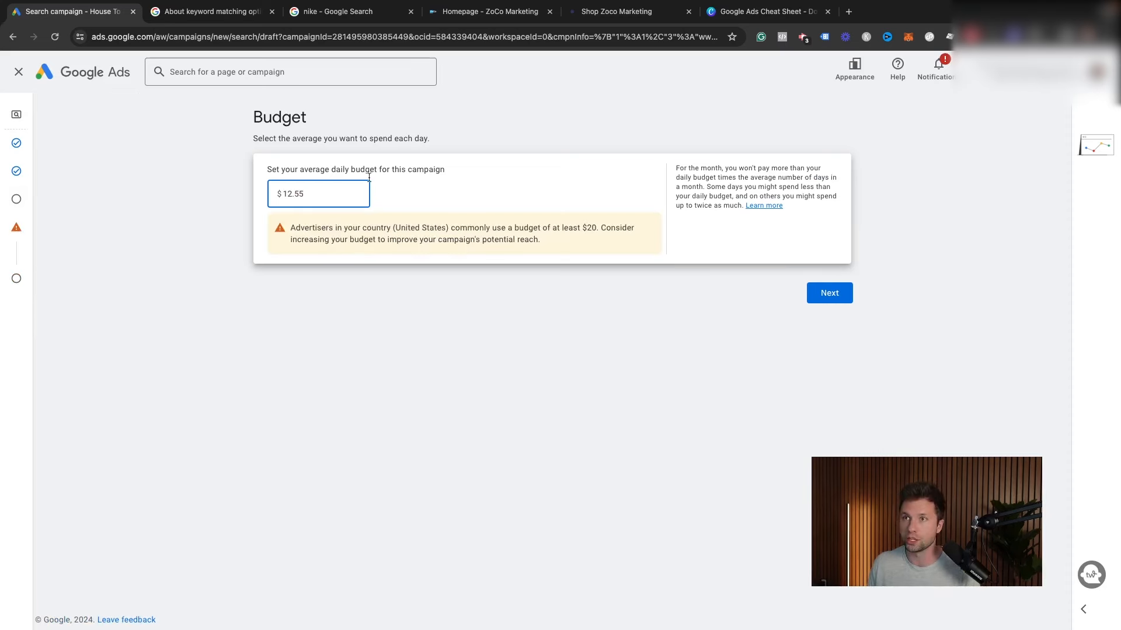
left_click(827, 294)
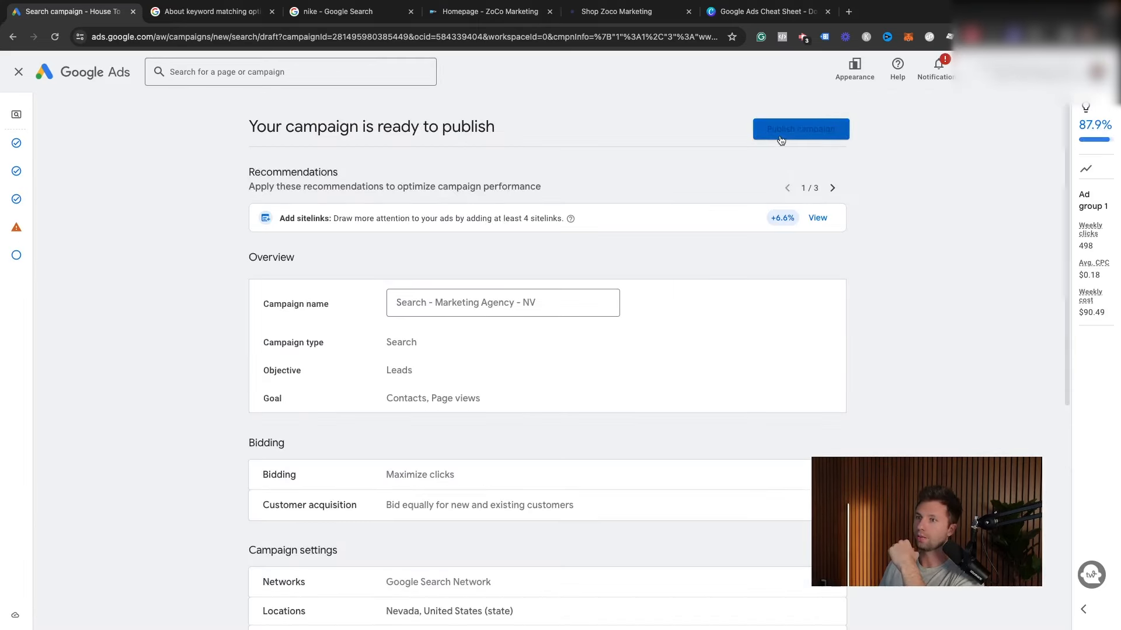
Check the summary of the Search - Marketing Agency - NV campaign and publish it
scroll(610, 218, "down", 6)
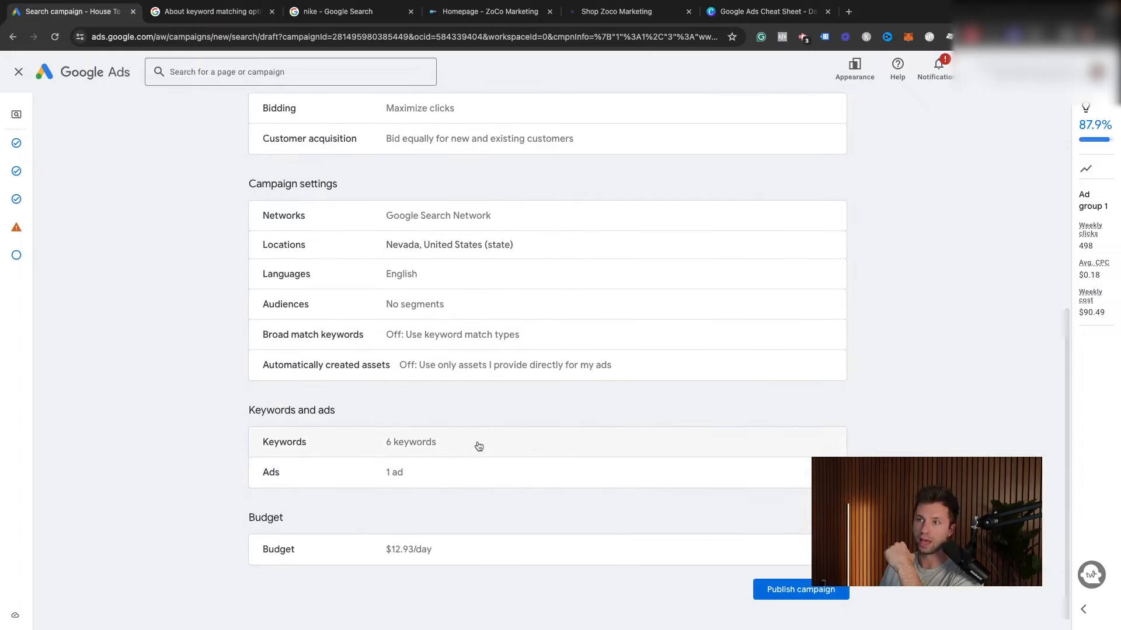
scroll(474, 443, "up", 6)
scroll(396, 391, "up", 1)
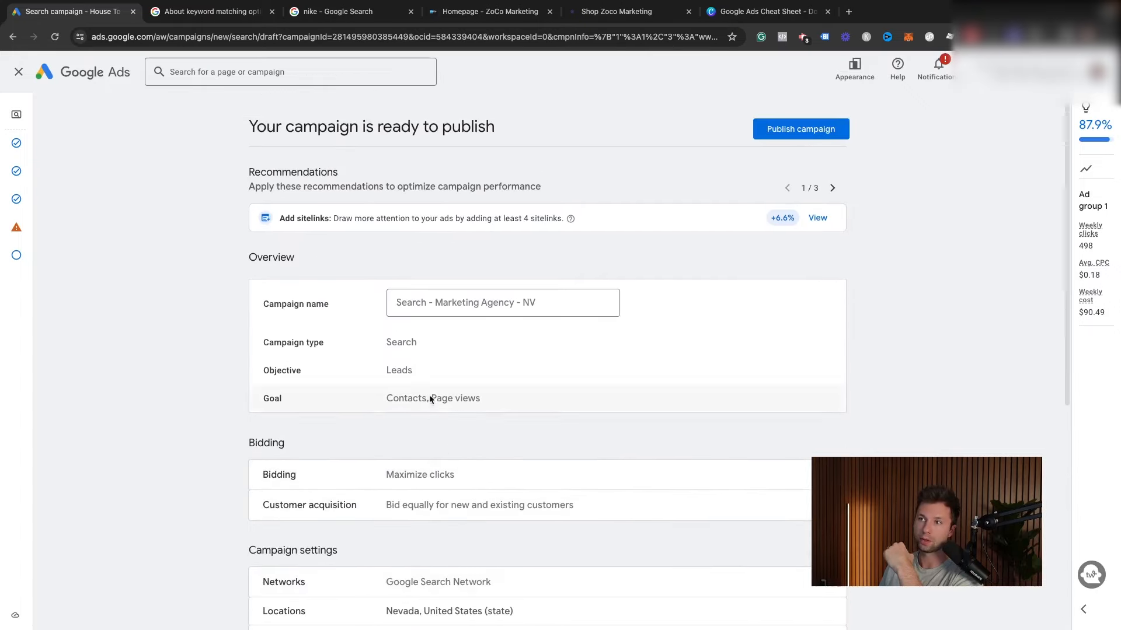
left_click(792, 129)
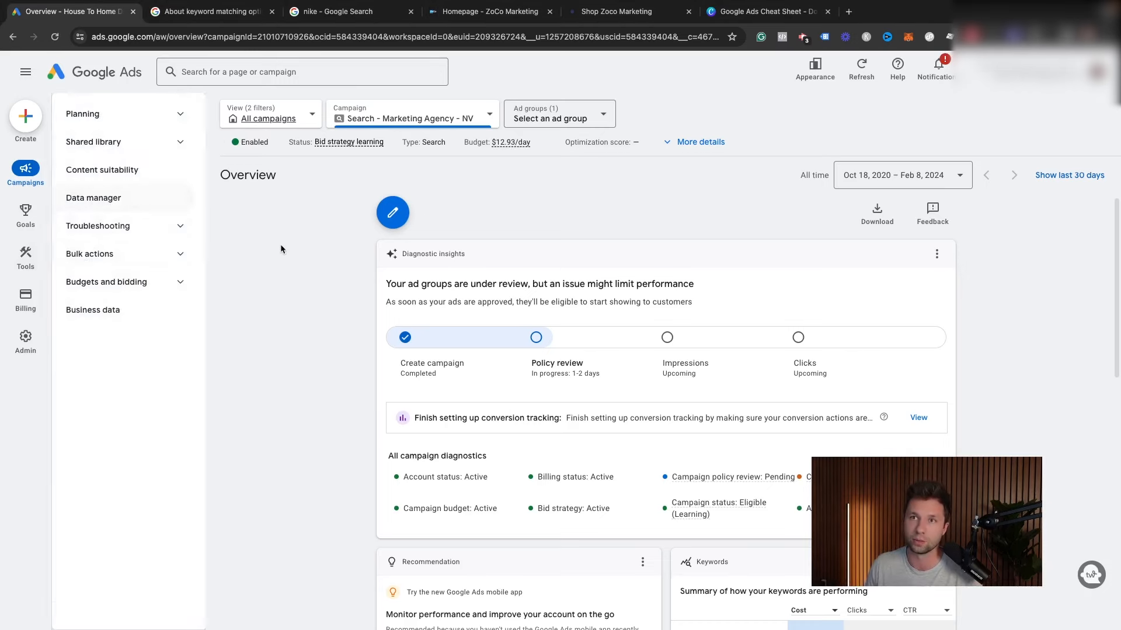
Pause the Search - Marketing Agency - NV campaign in the campaigns list
left_click(131, 201)
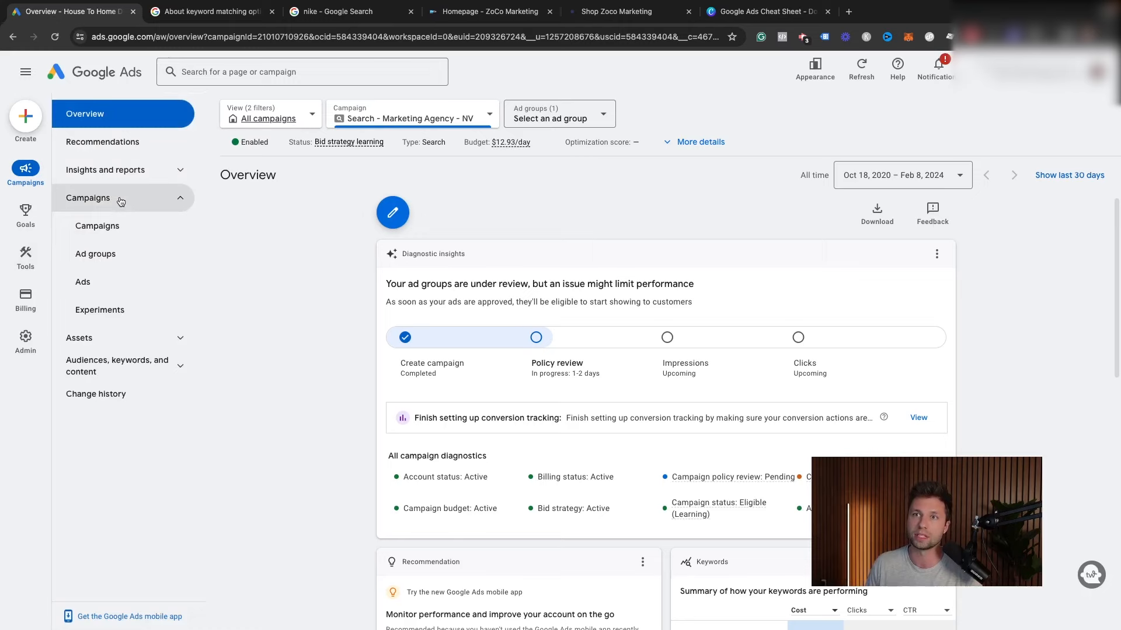
left_click(122, 226)
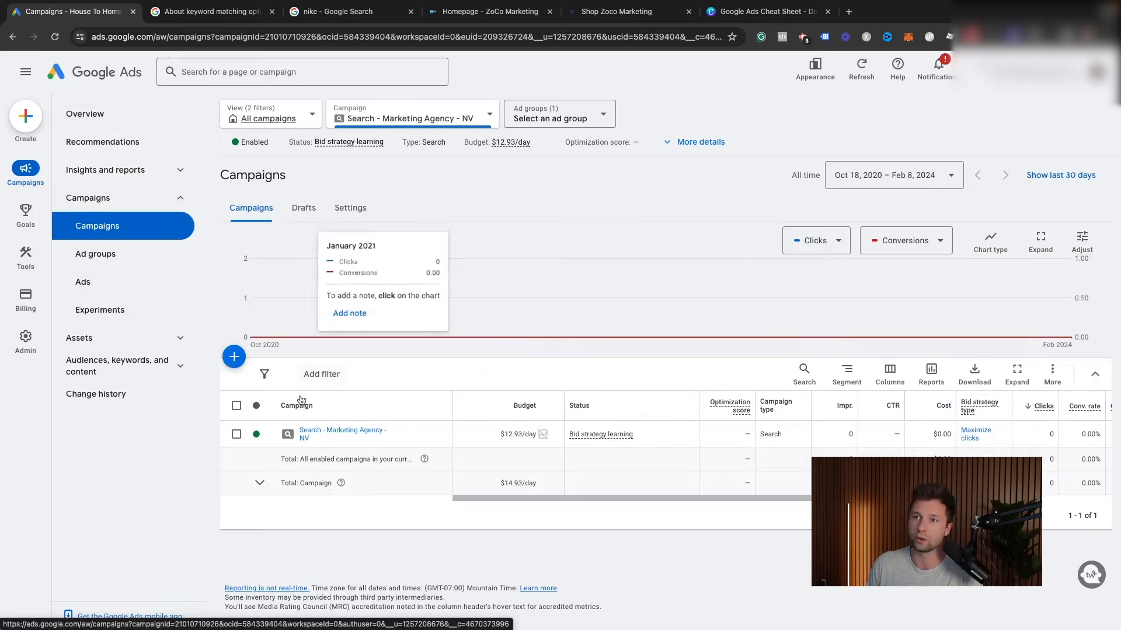
left_click(266, 437)
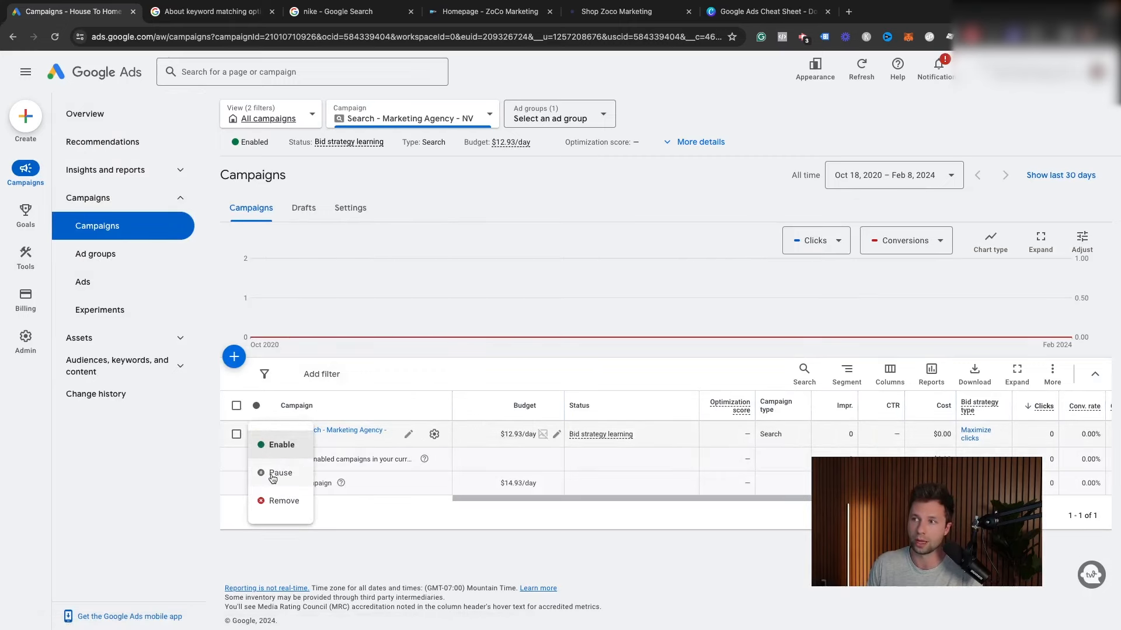
left_click(275, 472)
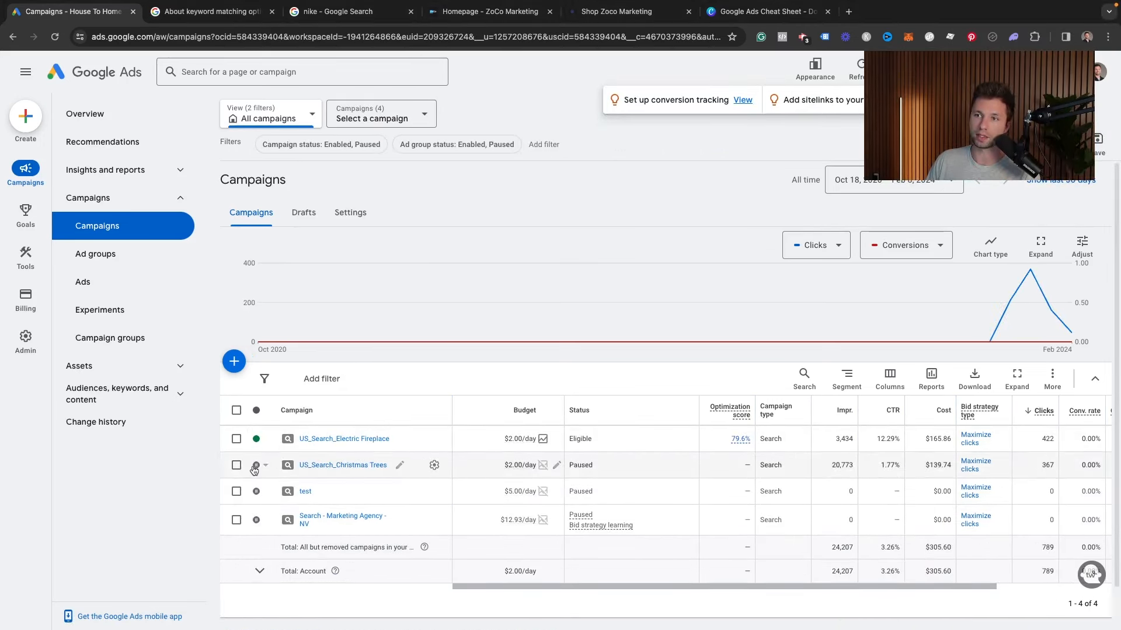
Open the account overview for all campaigns and filter the campaign status to Enabled only
left_click(299, 117)
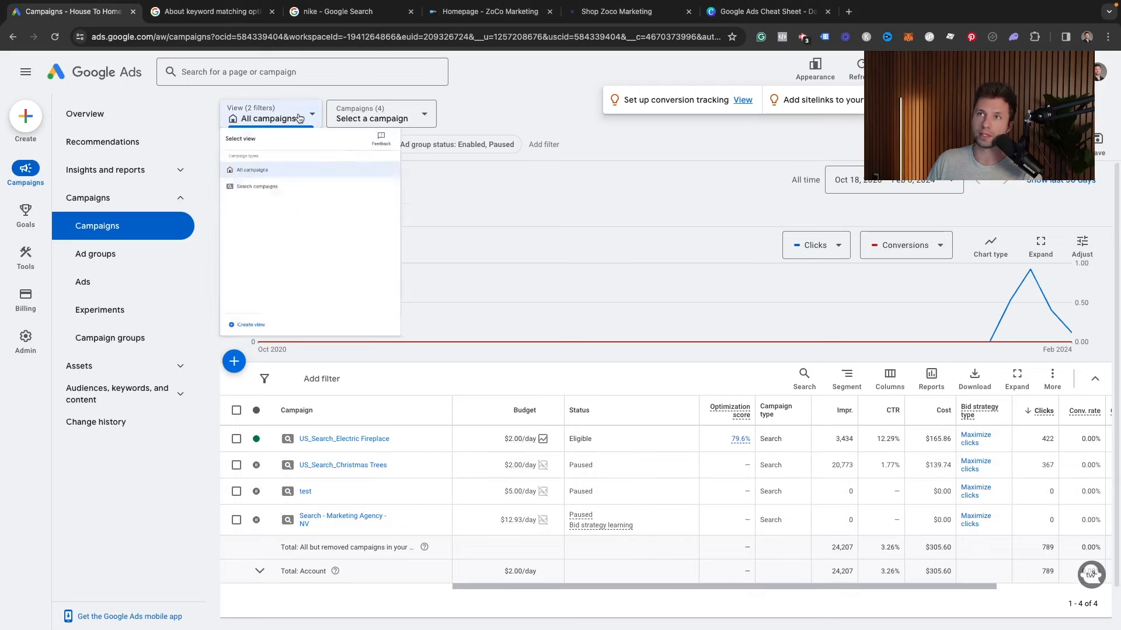
left_click(188, 122)
left_click(189, 123)
left_click(270, 148)
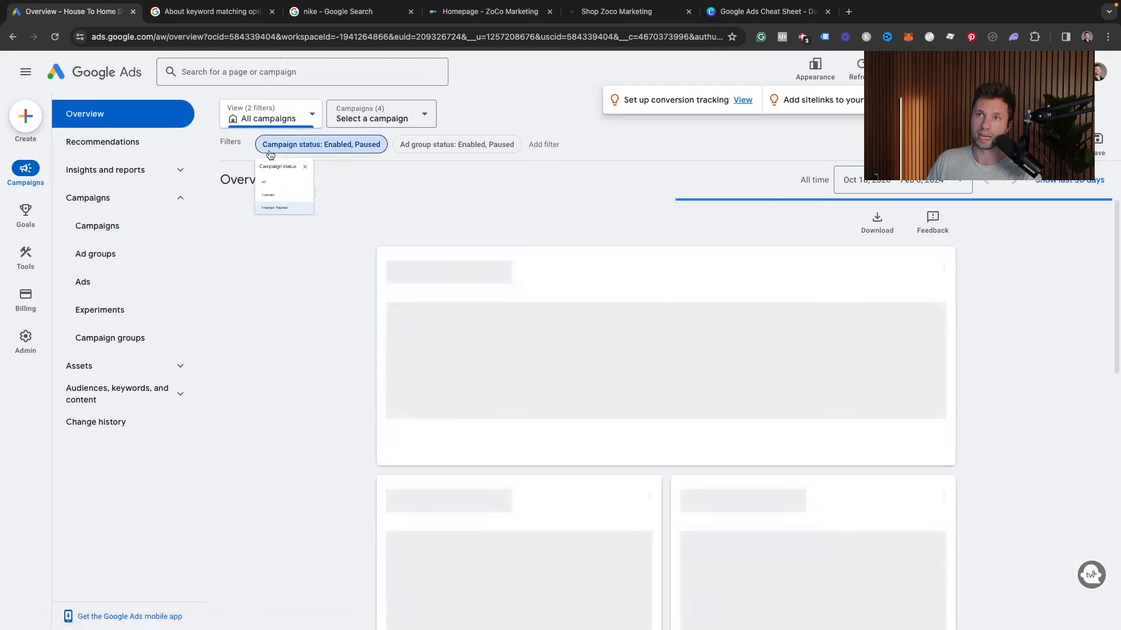
left_click(118, 198)
left_click(338, 151)
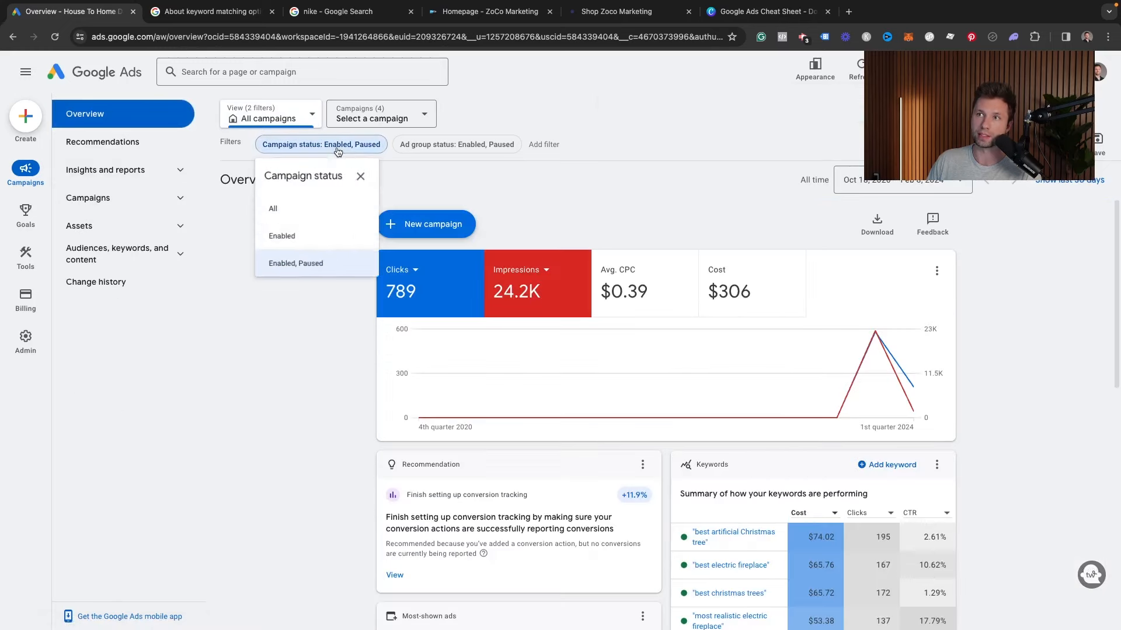
left_click(299, 237)
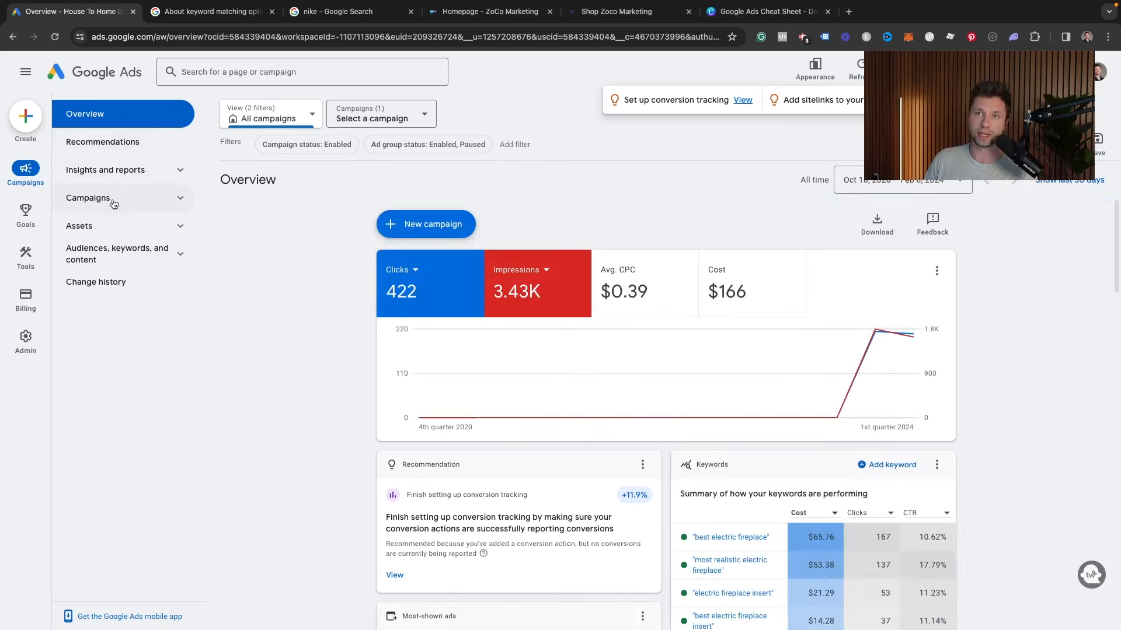
Open the search keywords of Ad group 1 in the US_Search_Electric Fireplace campaign from the campaigns list
left_click(88, 198)
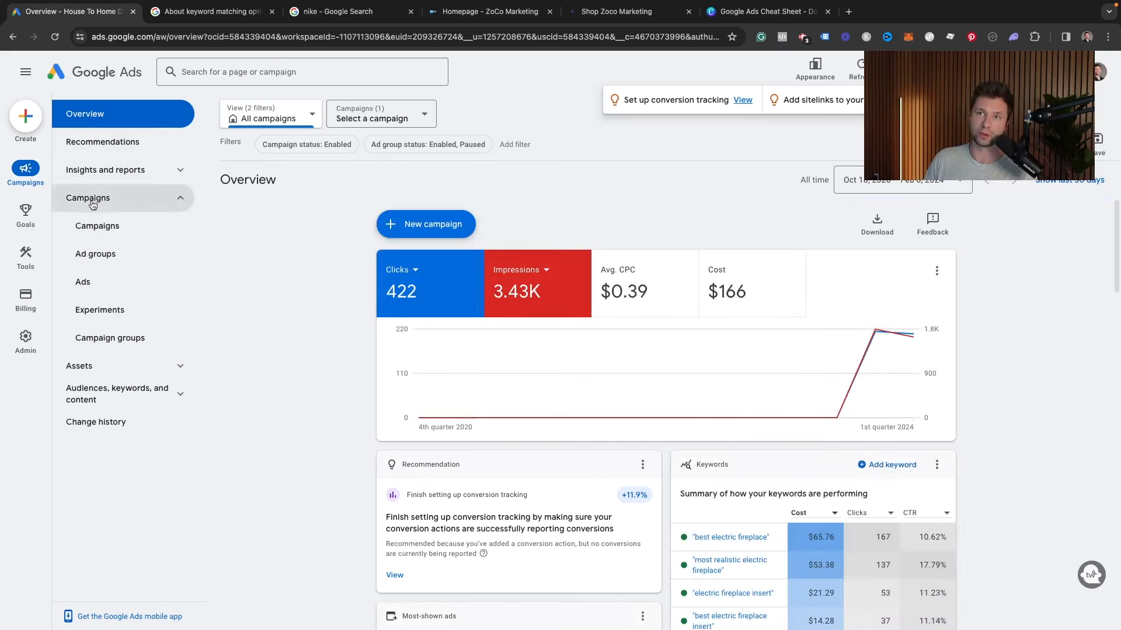
left_click(98, 226)
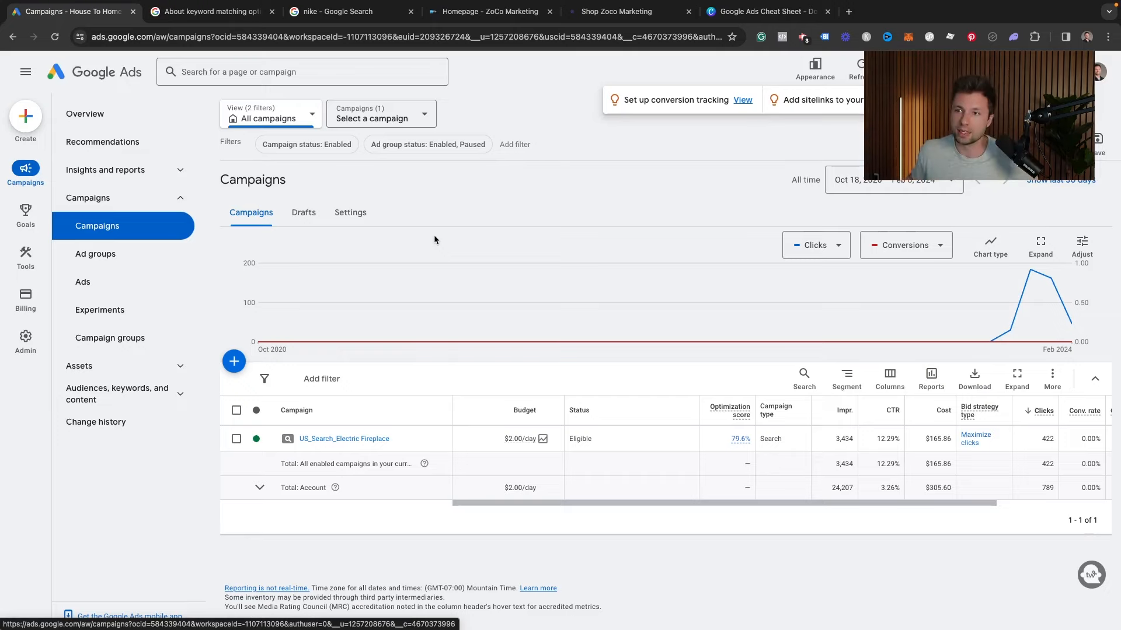
left_click(322, 441)
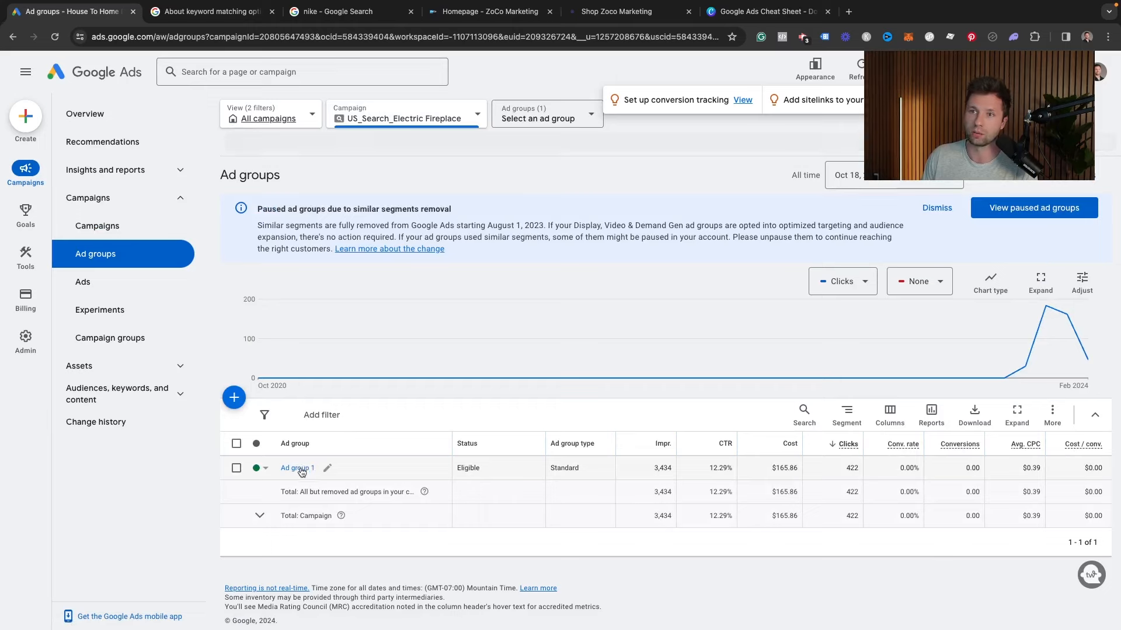
left_click(302, 469)
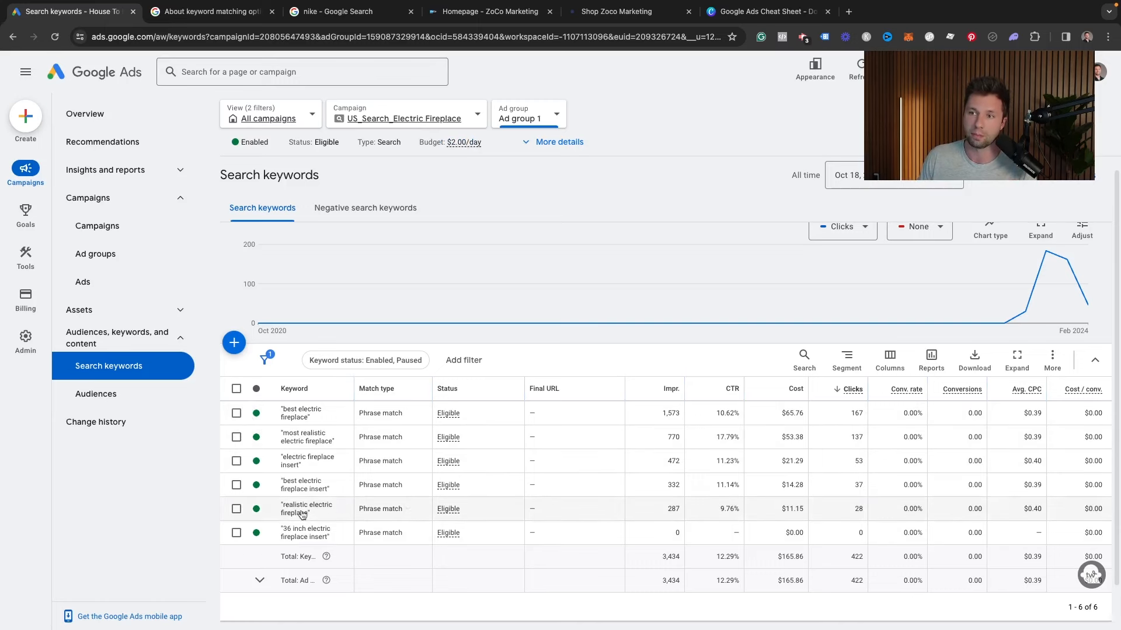
Select all the ad group's keywords and examine the search terms report for them, including match types, clicks and cost
left_click(236, 390)
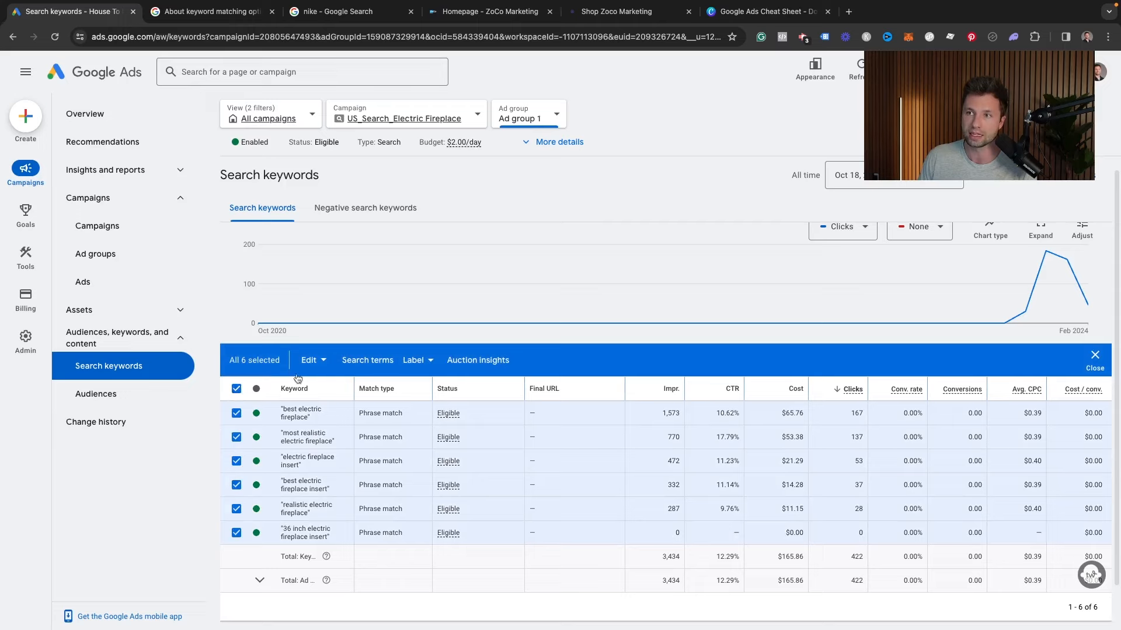
left_click(365, 364)
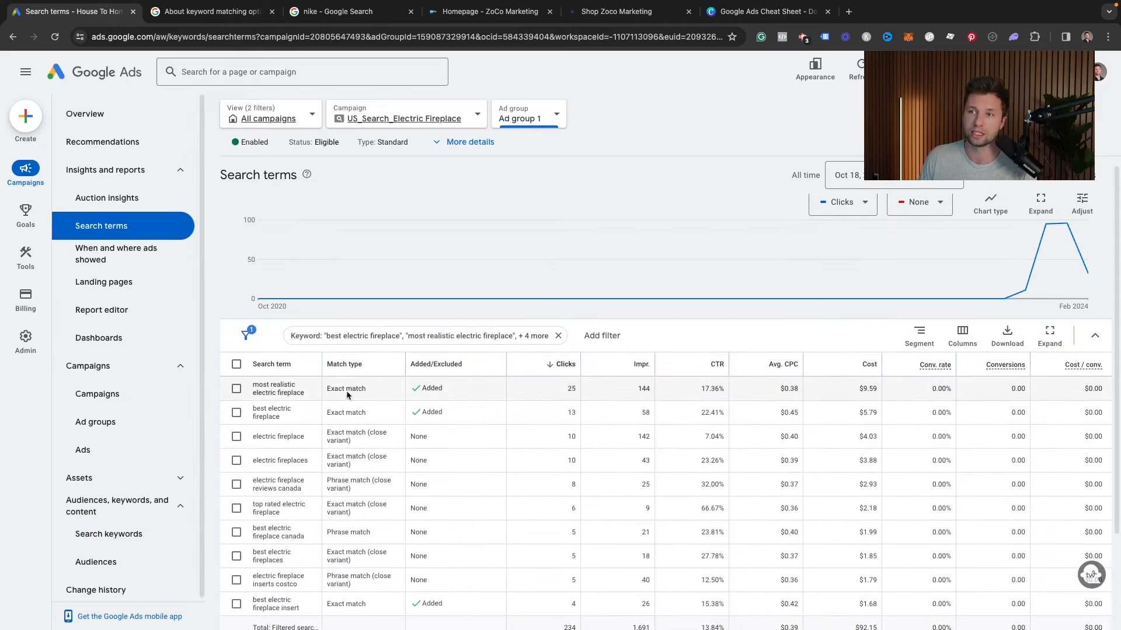
scroll(341, 408, "down", 2)
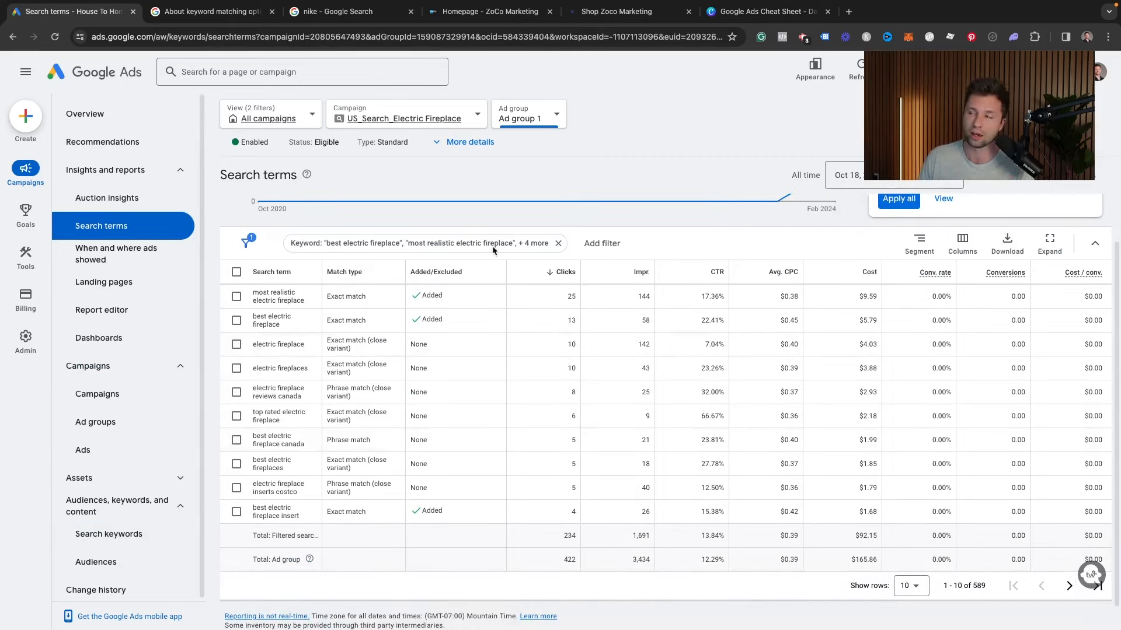
scroll(506, 309, "up", 2)
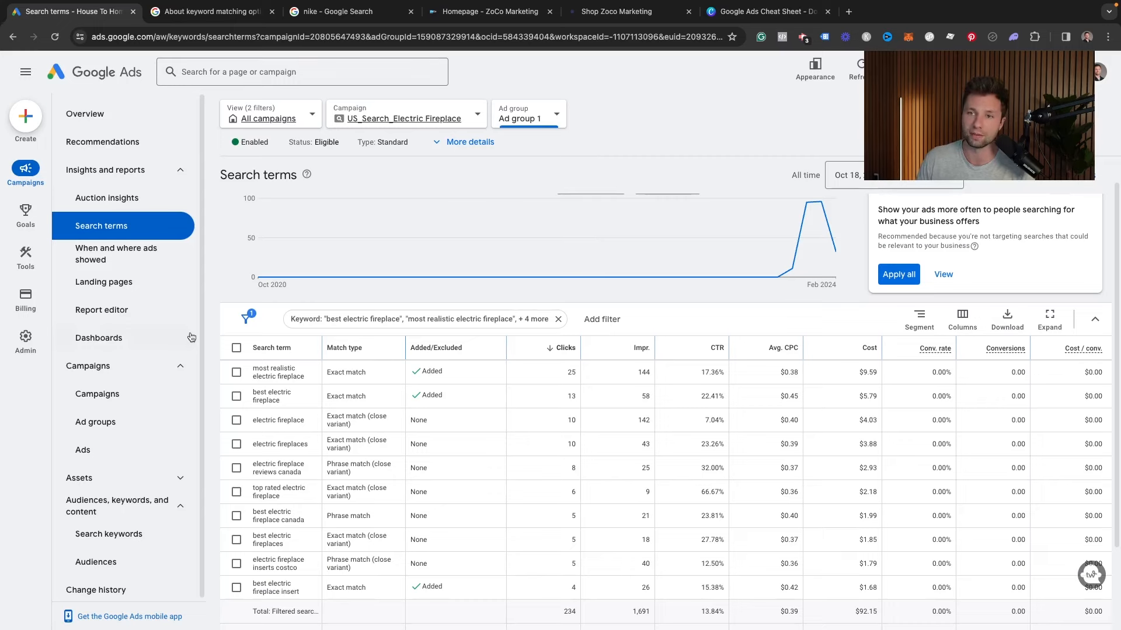
scroll(170, 200, "down", 2)
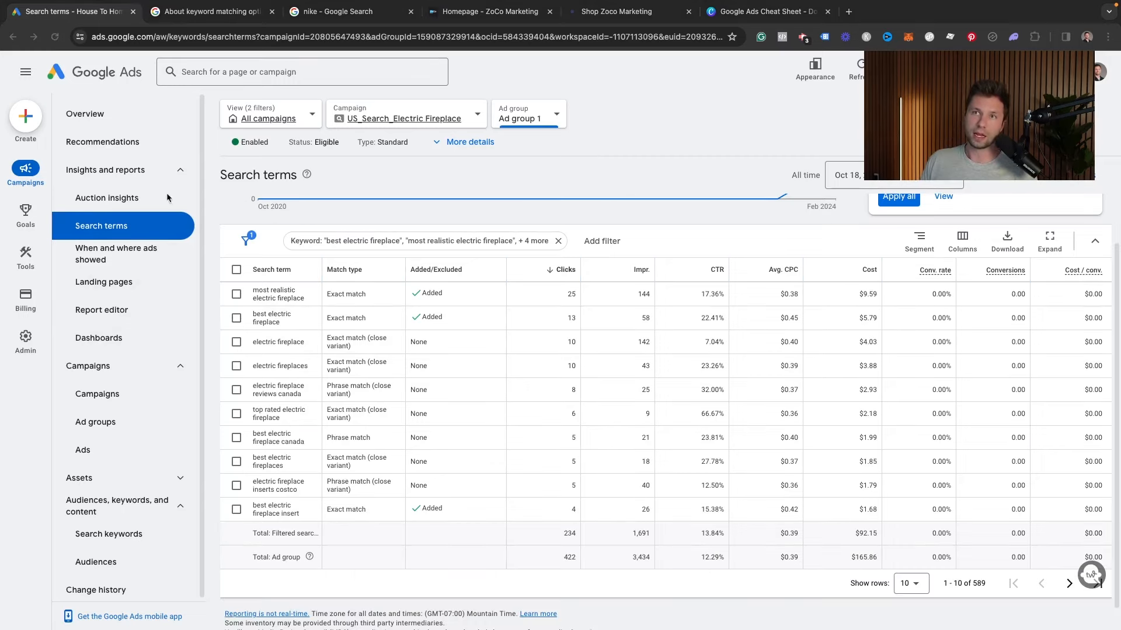
Examine the ad group's overview for overall metrics, keyword performance, most-shown ads, demographics, searches, day and hour performance, and device performance
left_click(84, 115)
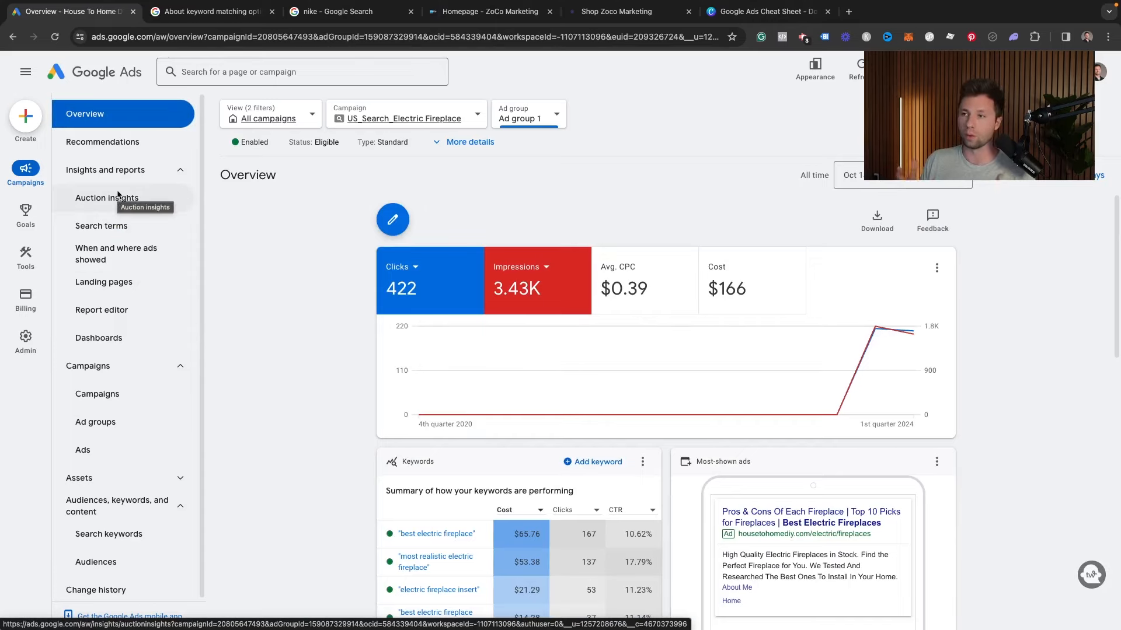
scroll(373, 257, "down", 1)
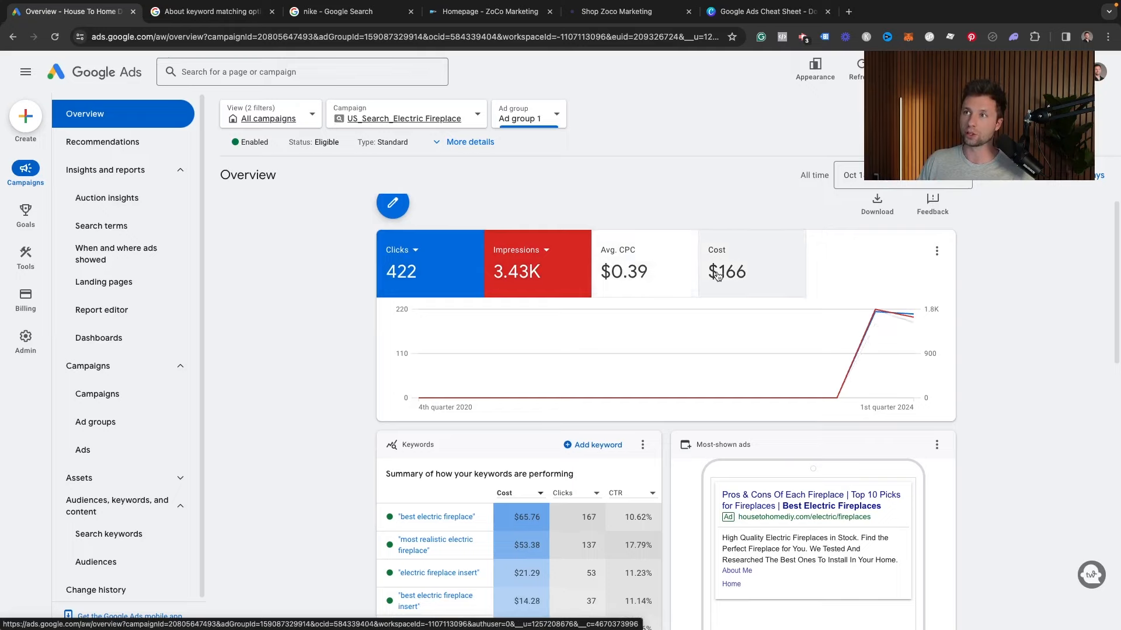
scroll(643, 278, "down", 3)
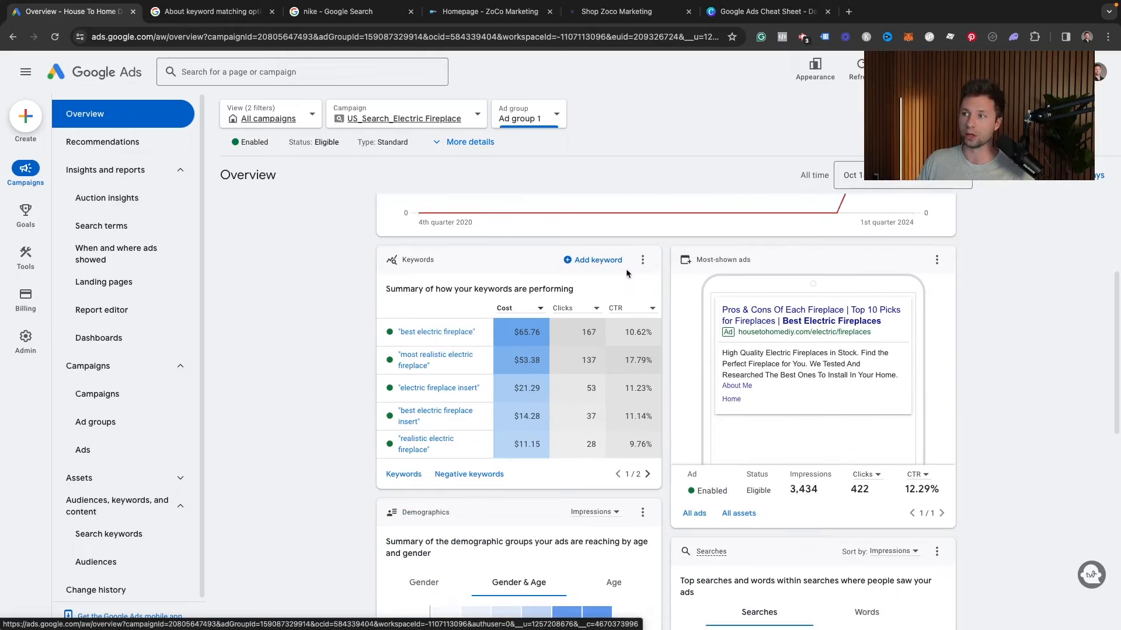
scroll(625, 274, "up", 4)
scroll(592, 330, "down", 3)
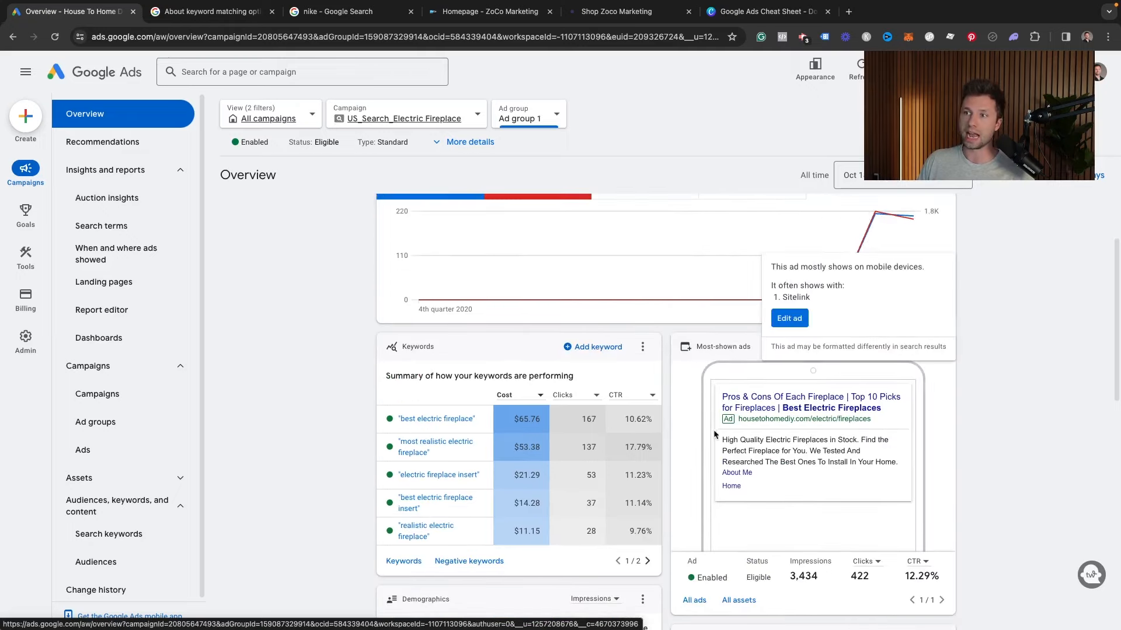
scroll(713, 430, "down", 2)
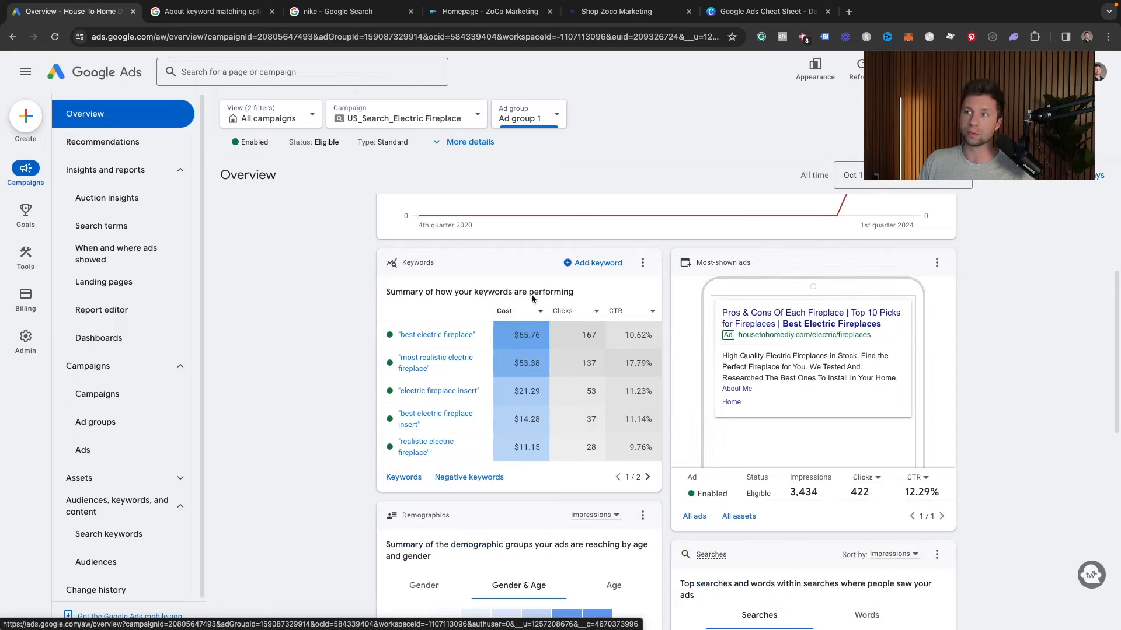
mouse_move(621, 370)
scroll(604, 380, "down", 5)
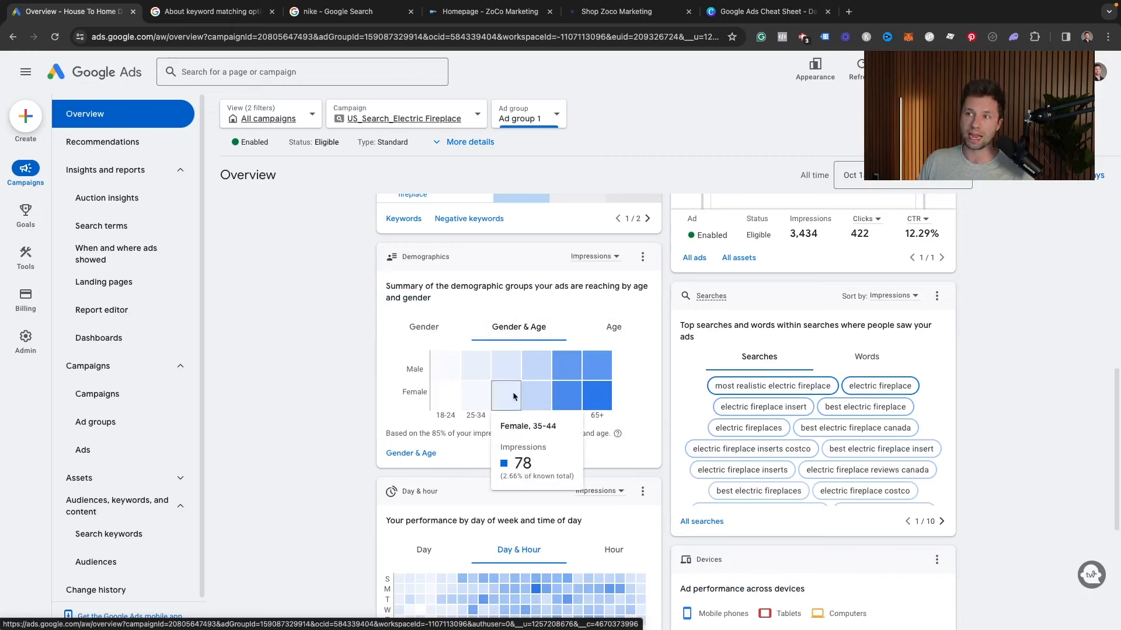
mouse_move(560, 412)
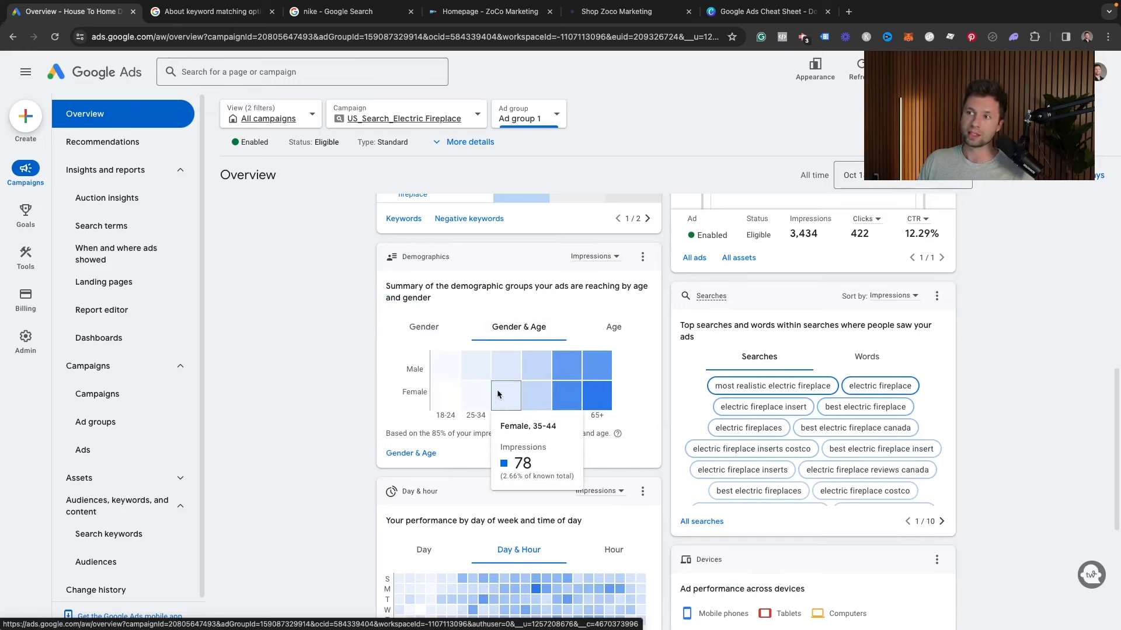
mouse_move(575, 373)
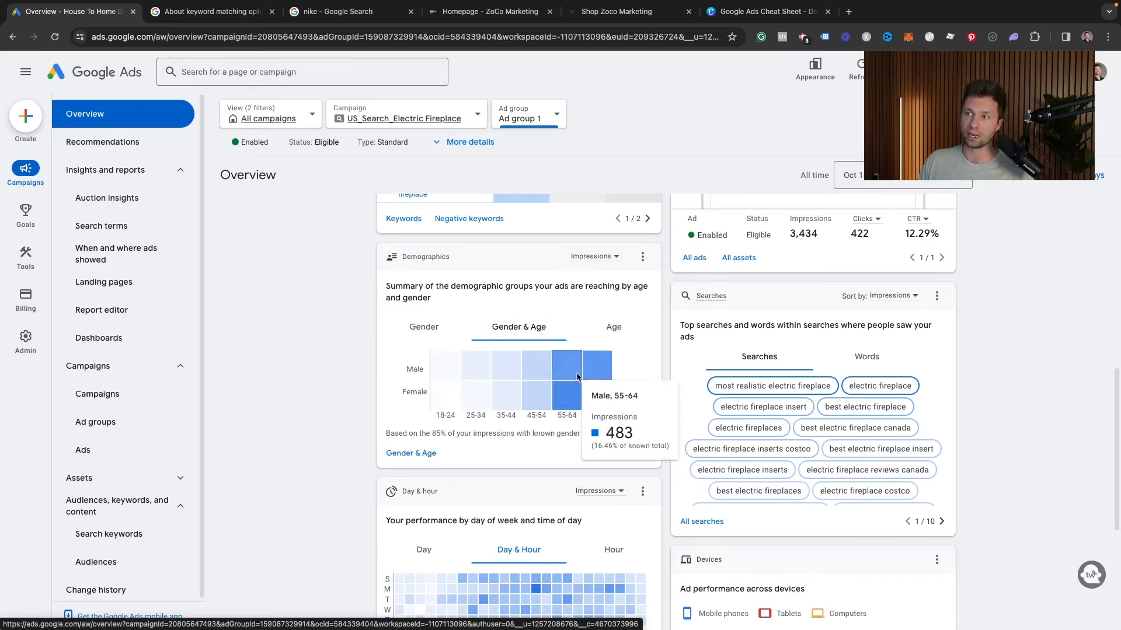
scroll(472, 340, "down", 4)
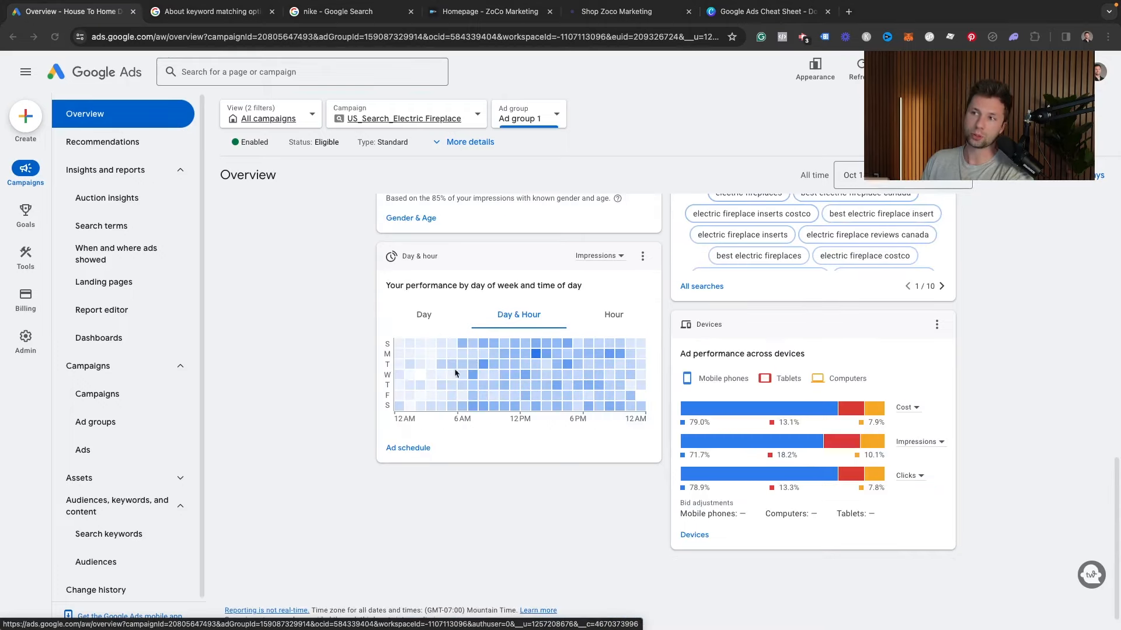
scroll(450, 358, "up", 1)
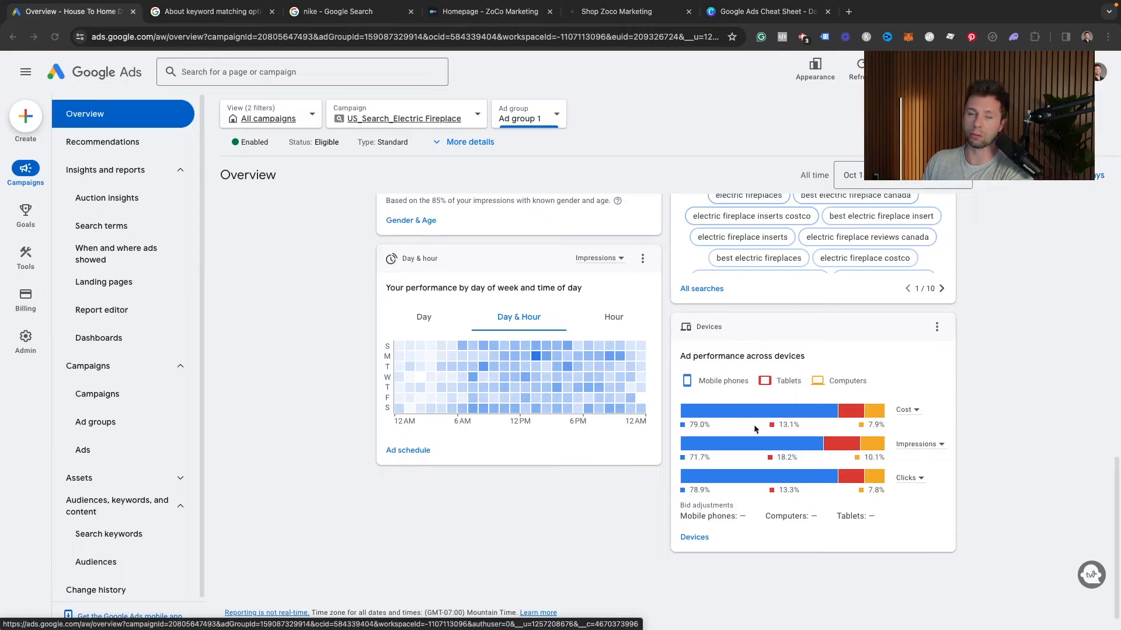
Open the ad group's recommendations and view the individual keyword suggestions under Add new keywords
scroll(732, 421, "up", 8)
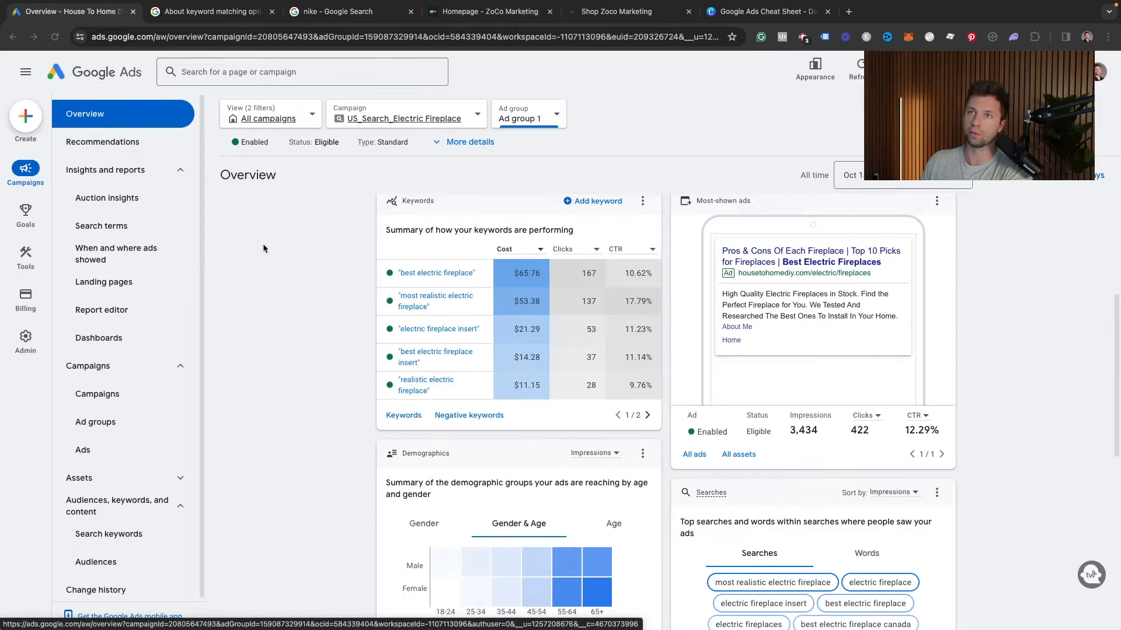
left_click(129, 145)
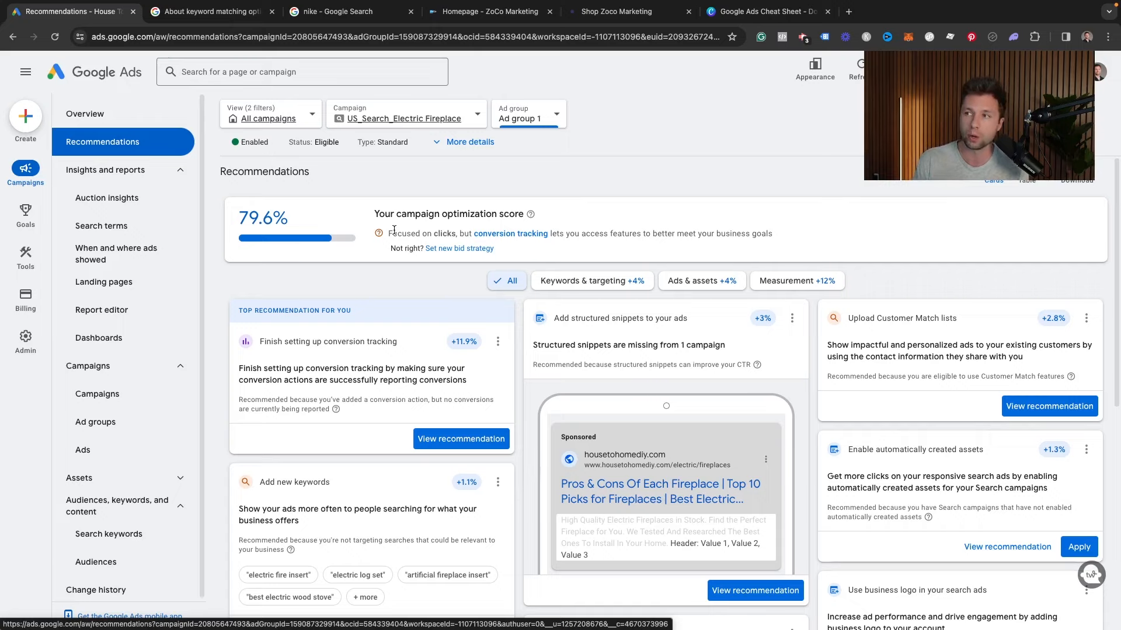
scroll(297, 366, "down", 3)
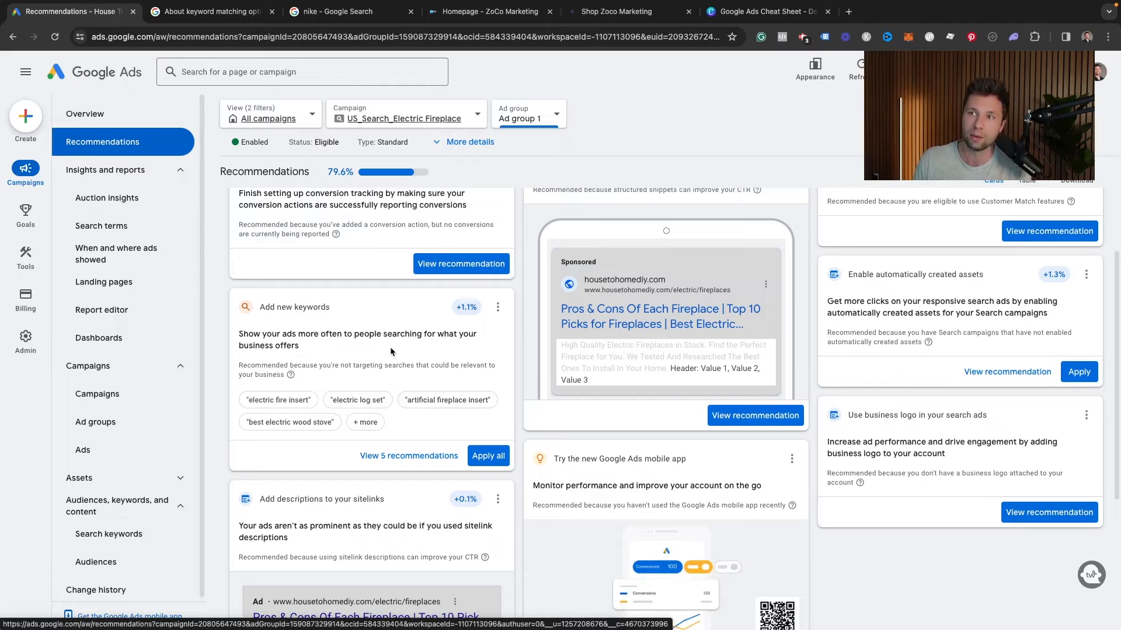
scroll(390, 347, "up", 1)
scroll(336, 360, "down", 1)
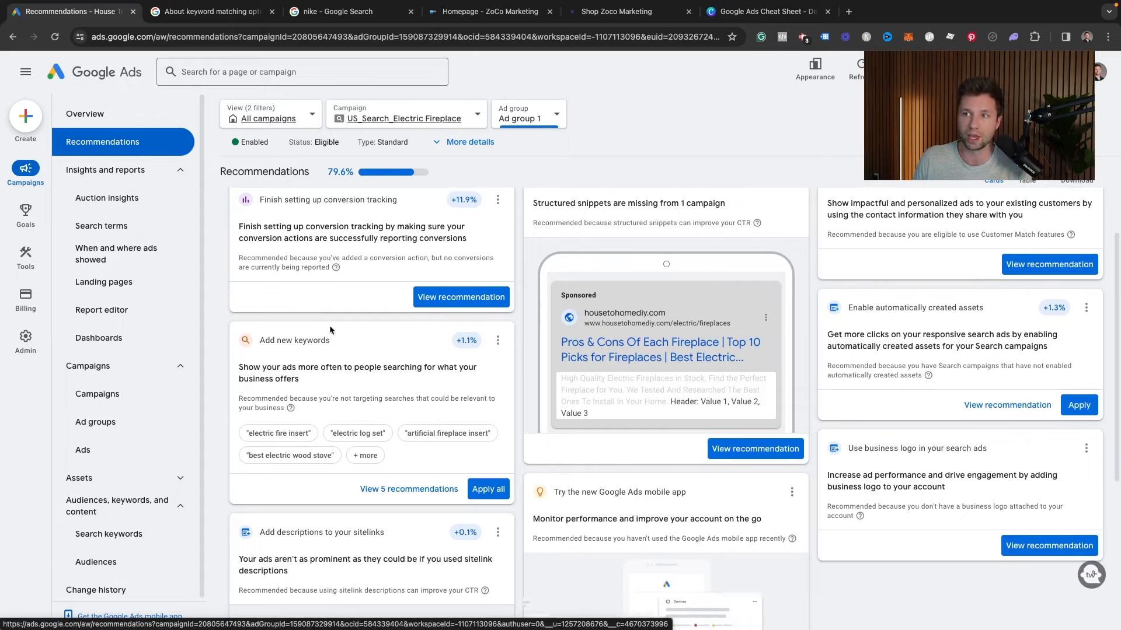
scroll(355, 403, "down", 1)
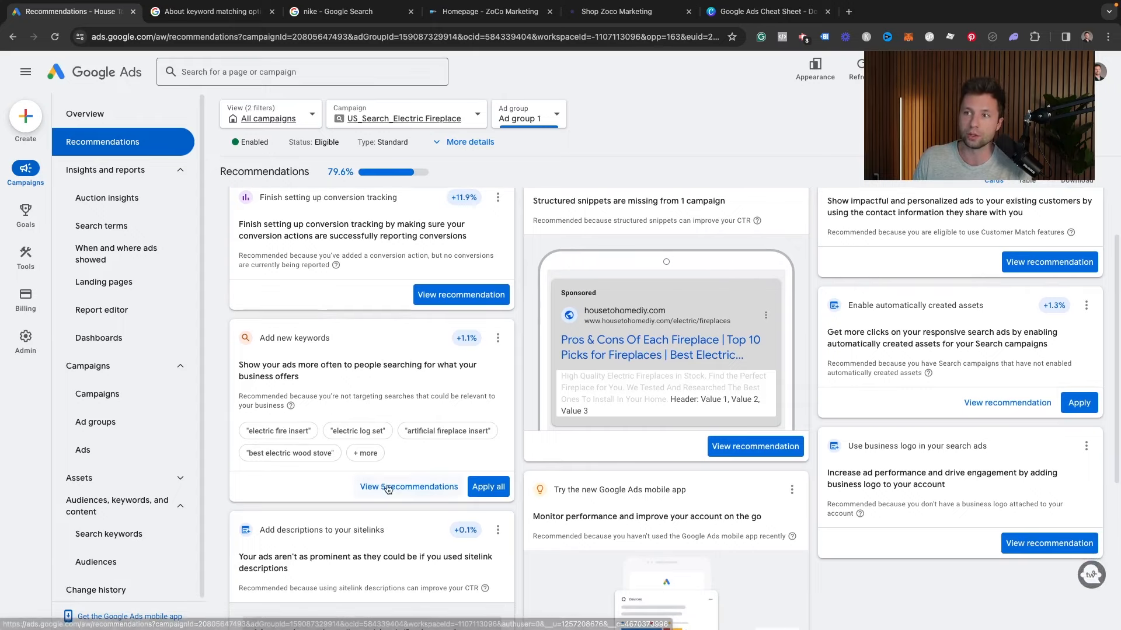
left_click(401, 488)
scroll(361, 447, "down", 3)
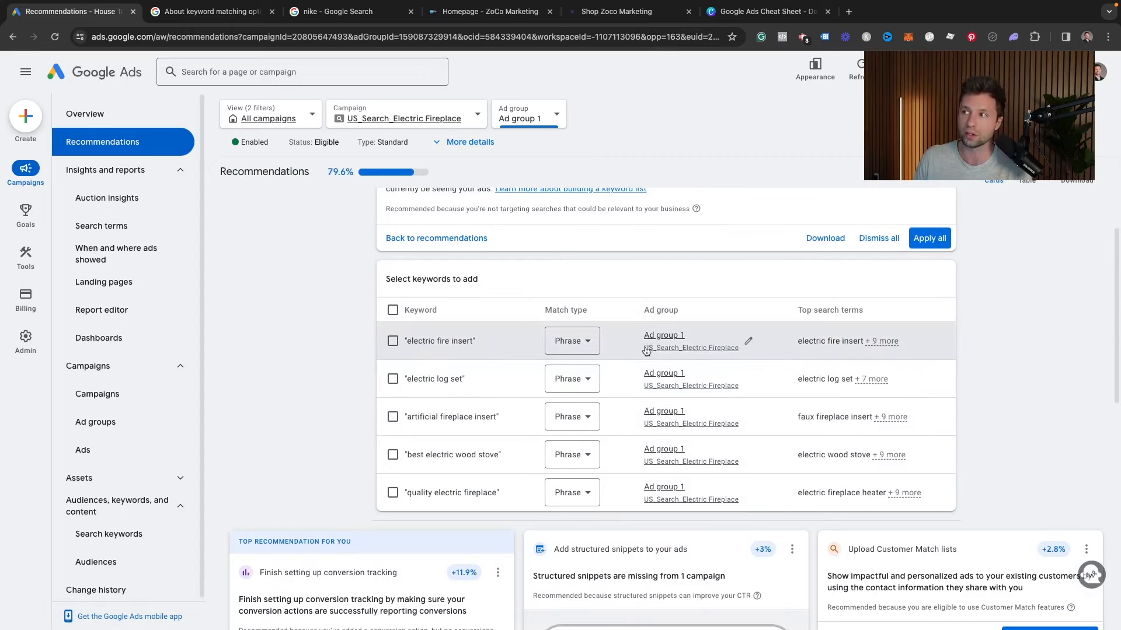
Apply the recommended phrase-match keyword "quality electric fireplace" to Ad group 1 of the US_Search_Electric Fireplace campaign
left_click(393, 343)
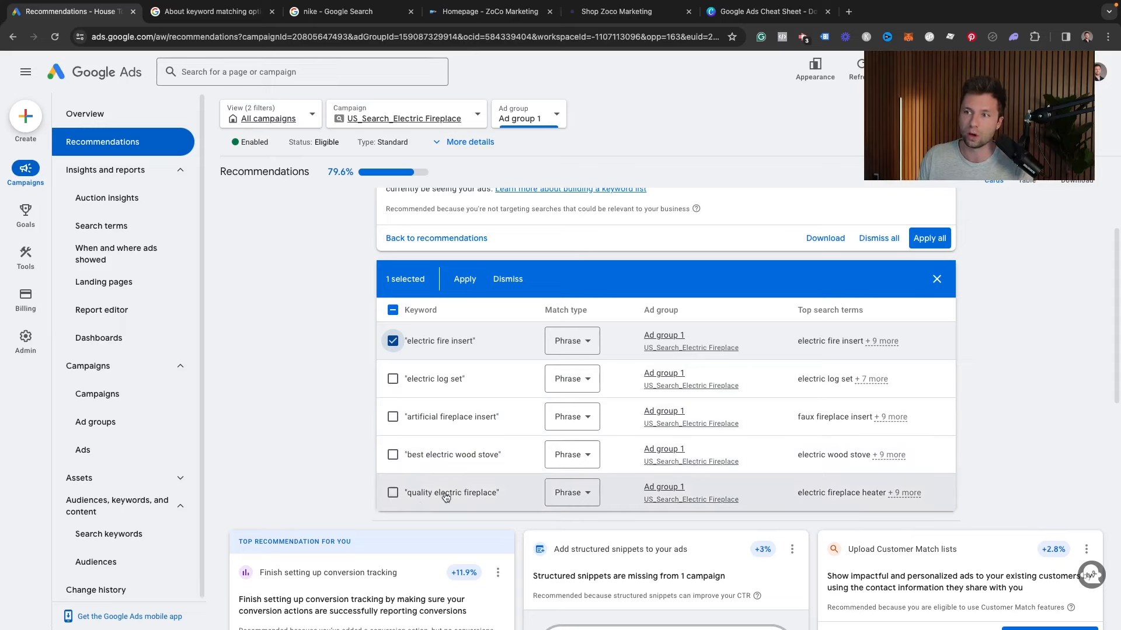
left_click(394, 494)
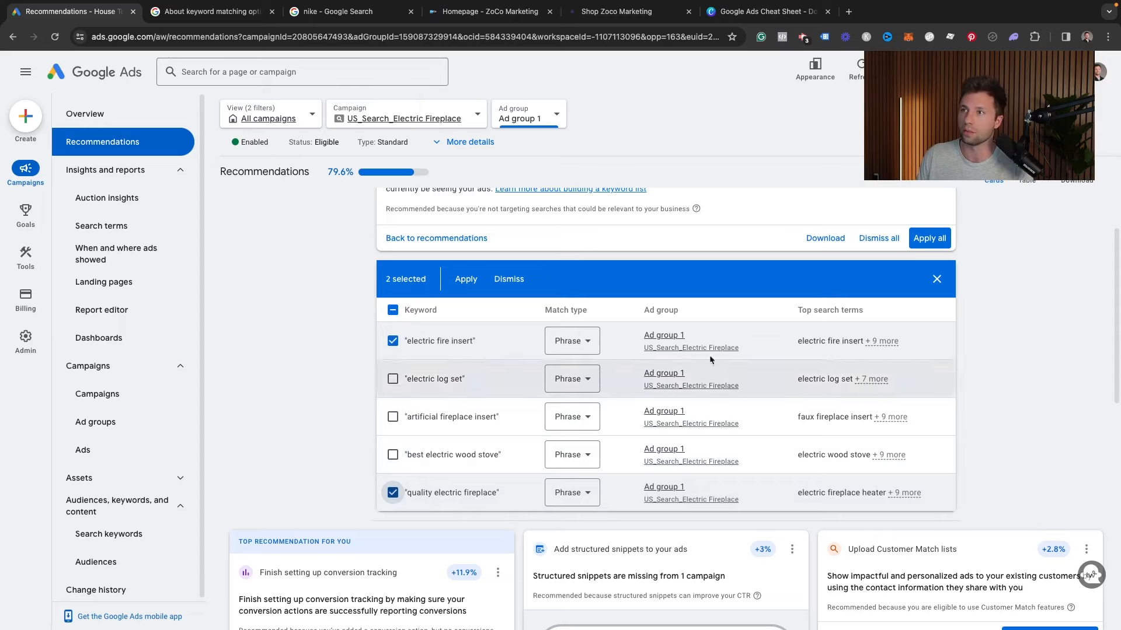
left_click(590, 345)
left_click(518, 343)
left_click(465, 280)
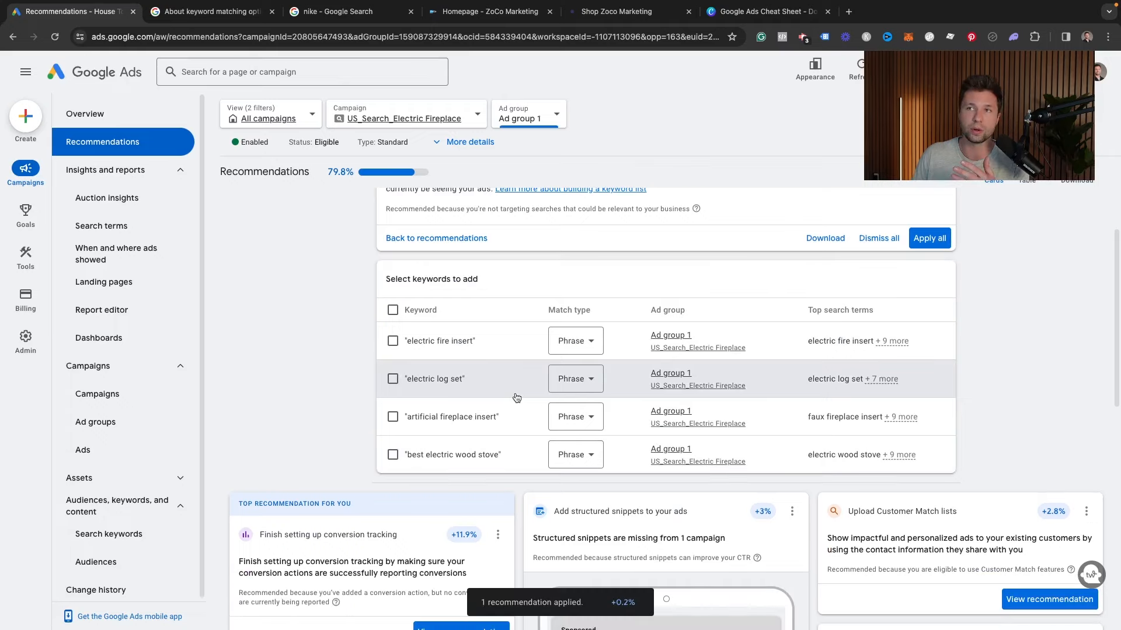
Check the campaign's optimization score and review the remaining recommendations, including conversion tracking, business logo and sitelink descriptions
scroll(409, 303, "up", 2)
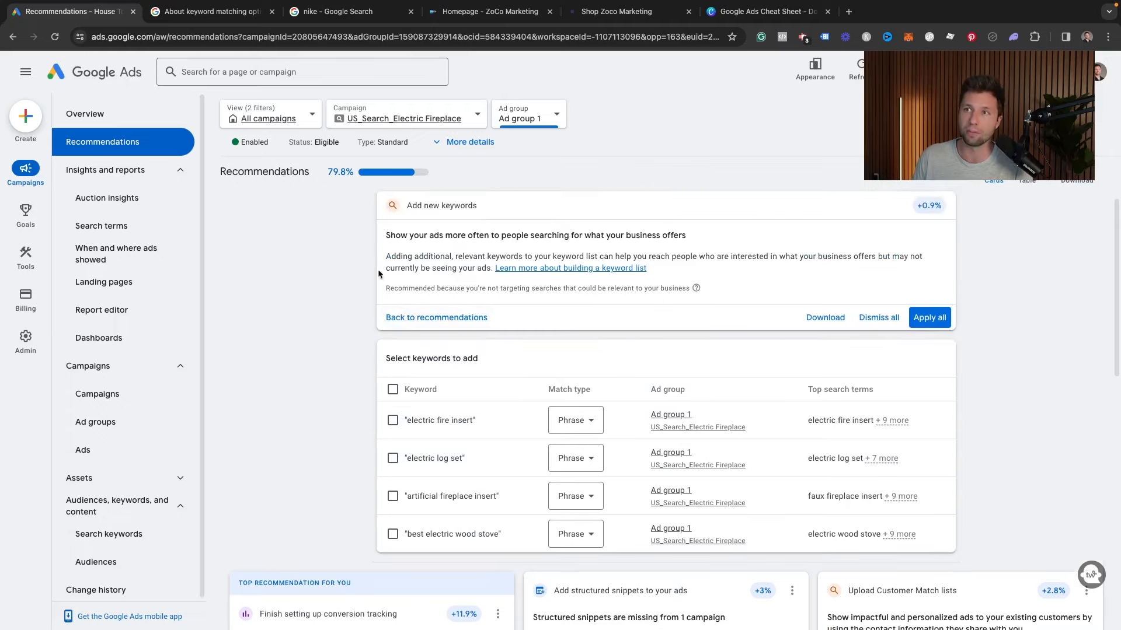
left_click_drag(329, 171, 356, 172)
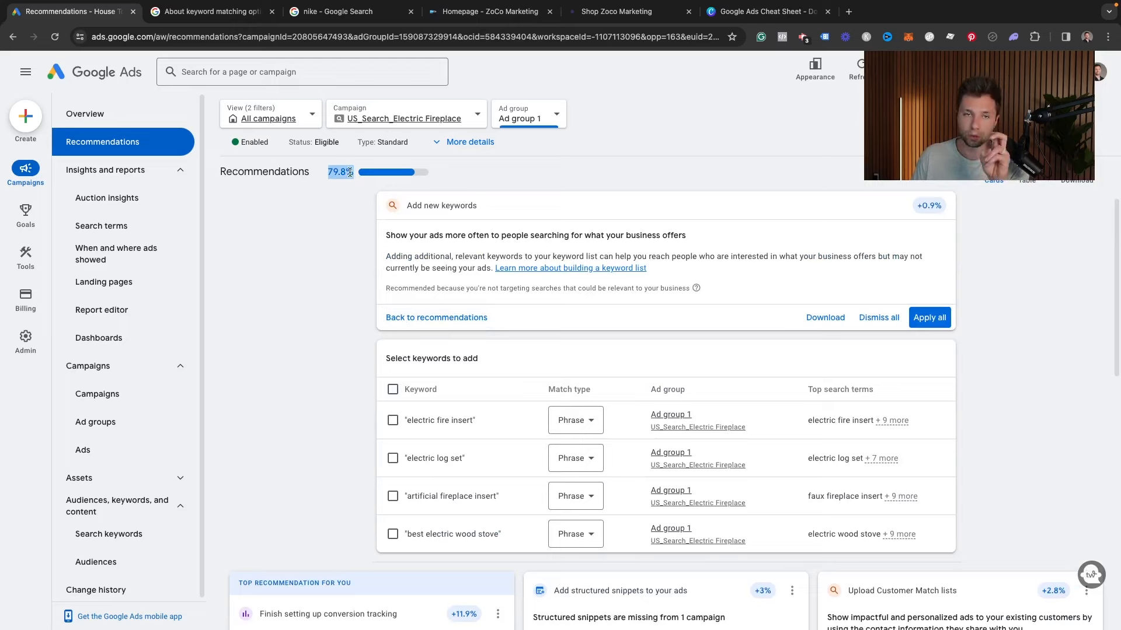
scroll(378, 303, "down", 7)
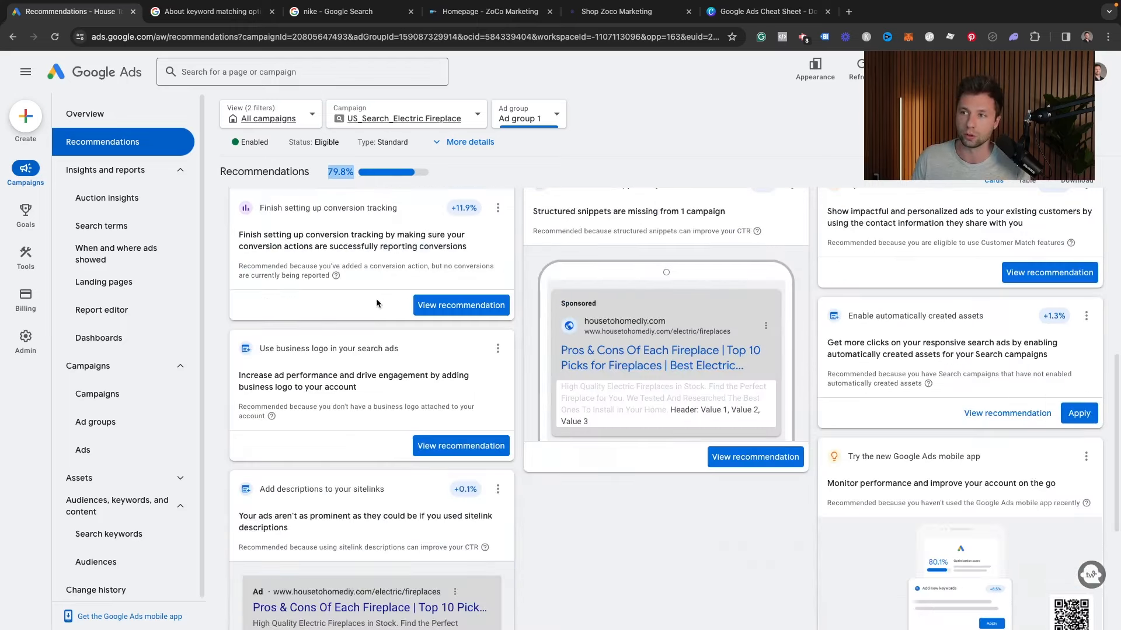
scroll(449, 372, "down", 4)
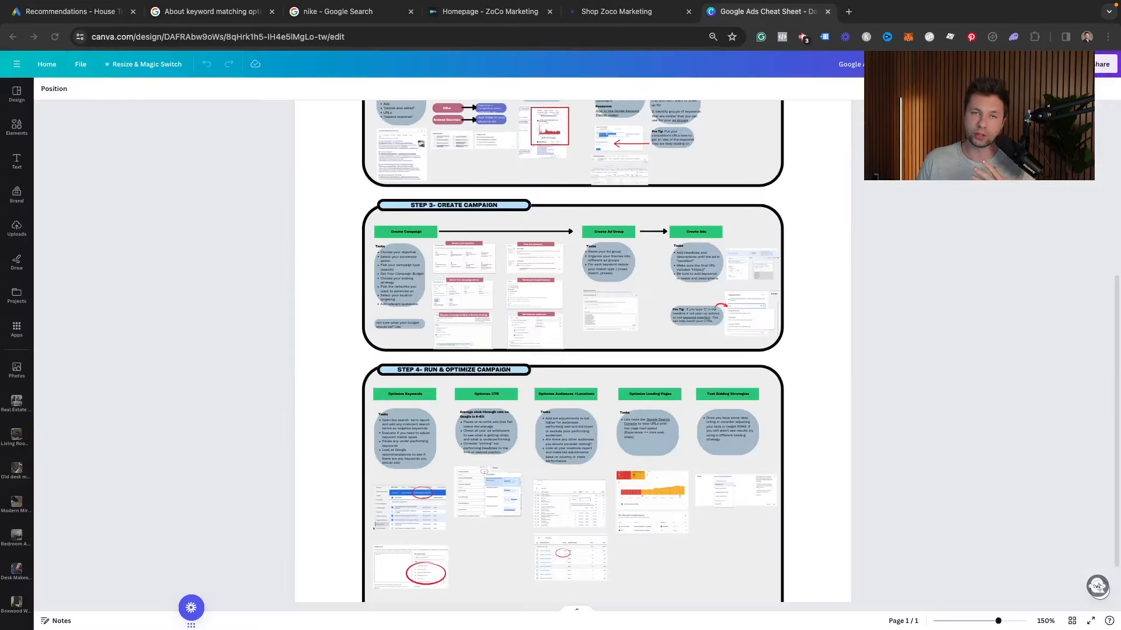
Switch to the Google Ads Cheat Sheet in Canva and review the Create Campaign and Run & Optimize Campaign sections
scroll(250, 292, "down", 2)
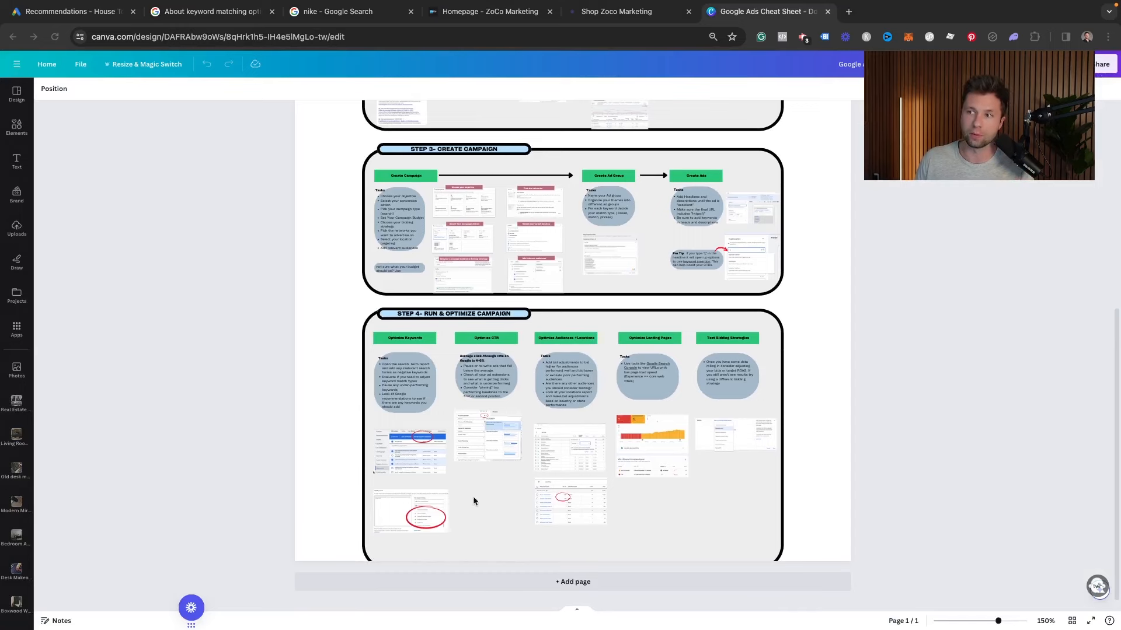
scroll(432, 400, "up", 3)
scroll(413, 401, "down", 3)
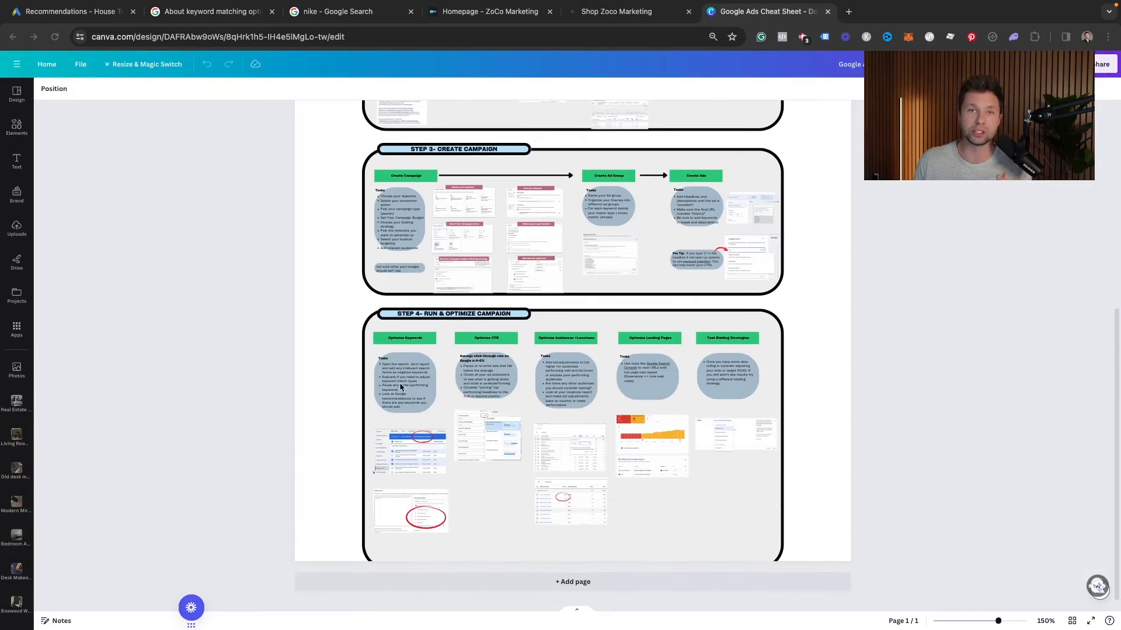
scroll(400, 386, "up", 3)
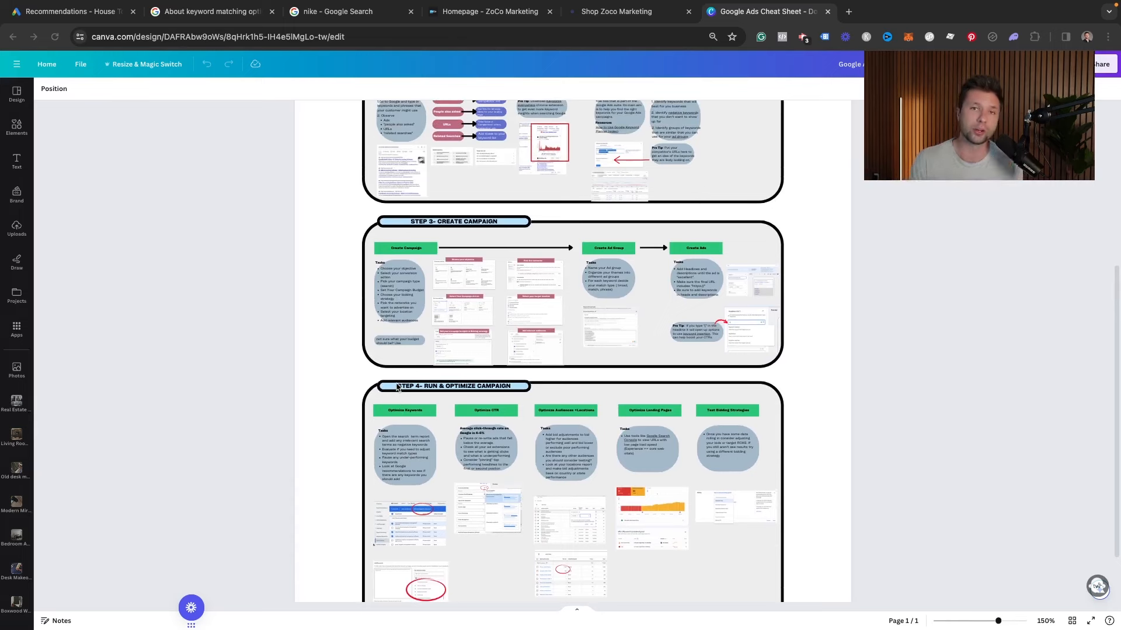